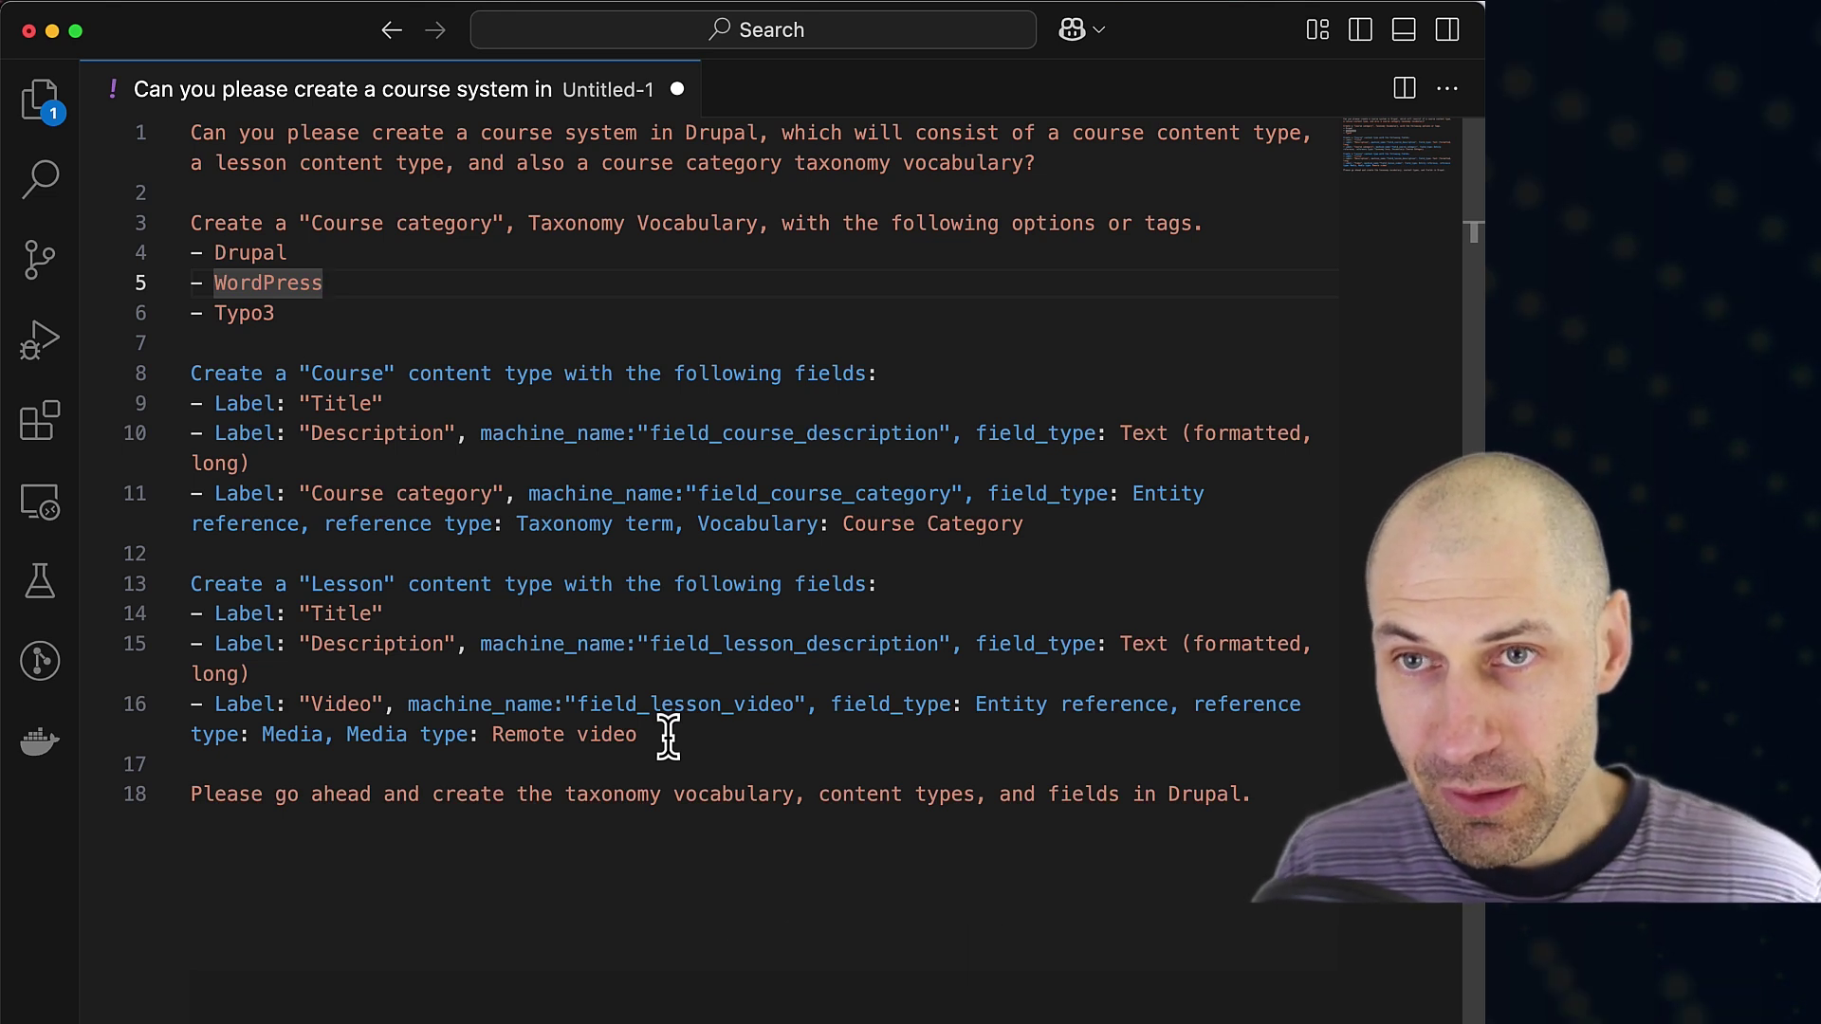
Select and copy all 18 lines of the Drupal course-system prompt in the Untitled-1 editor.
left_click(675, 254)
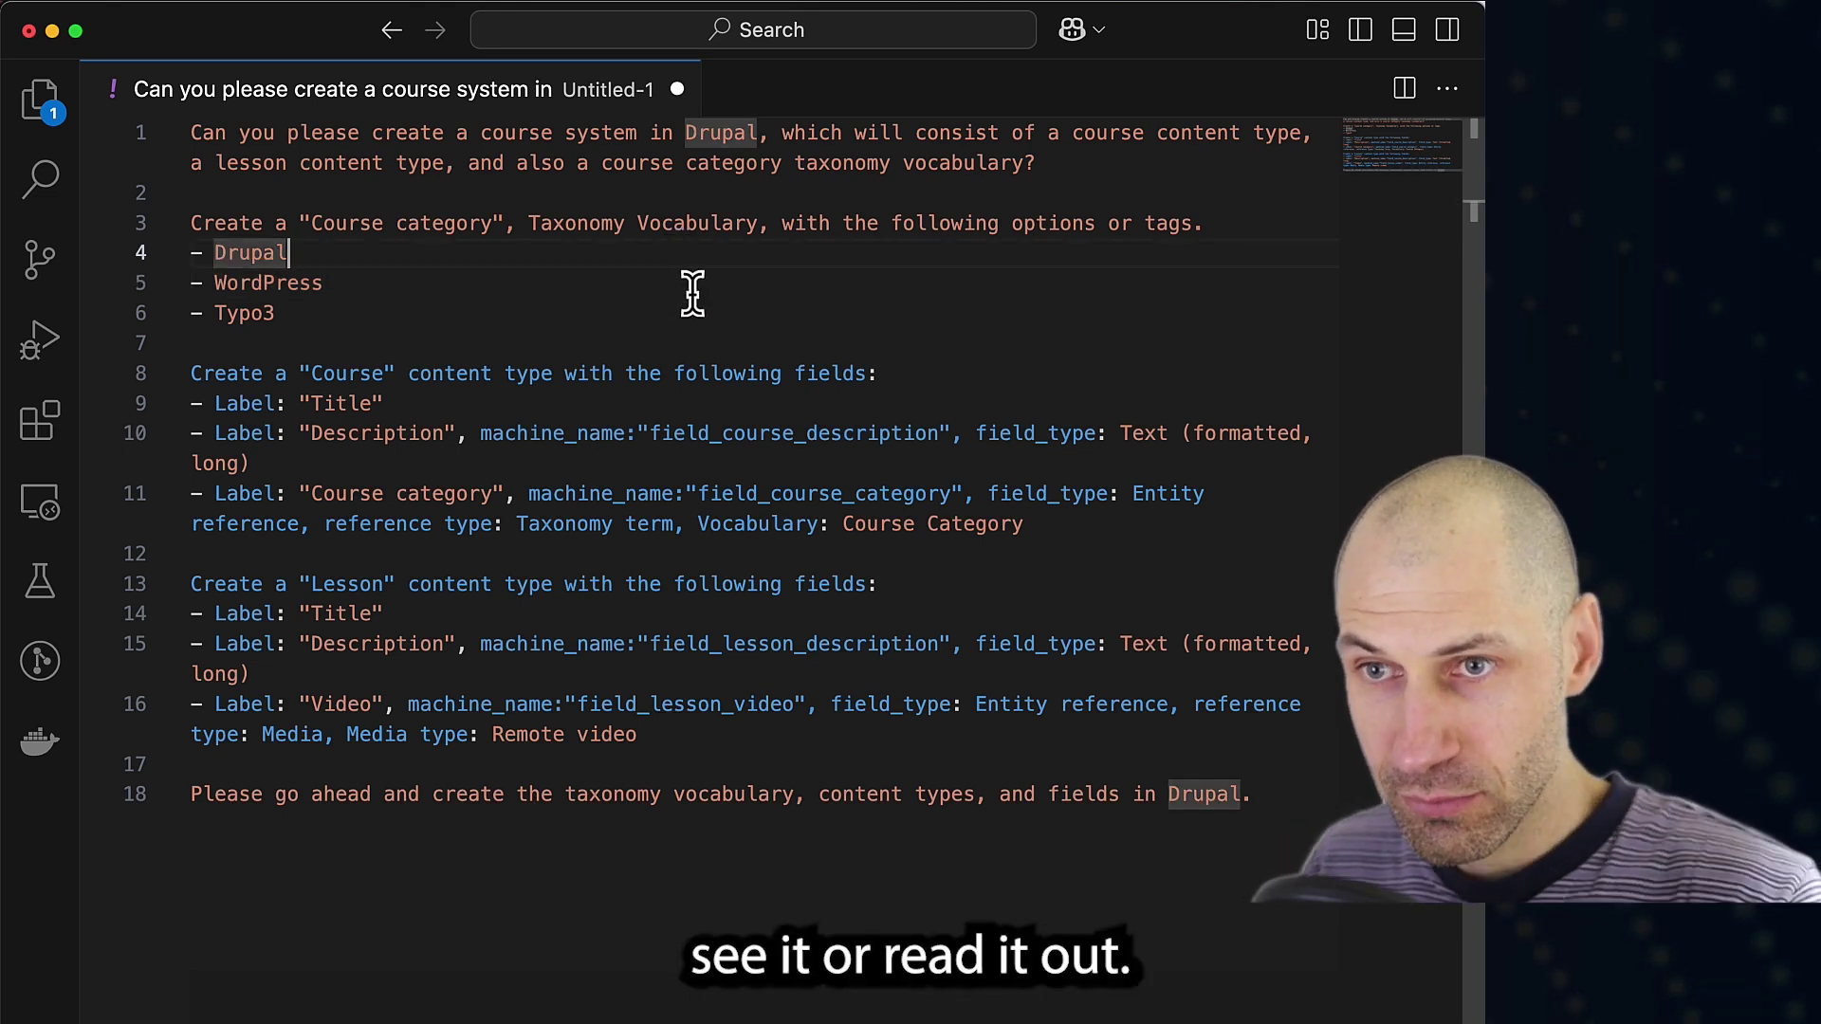
left_click_drag(1254, 792, 200, 133)
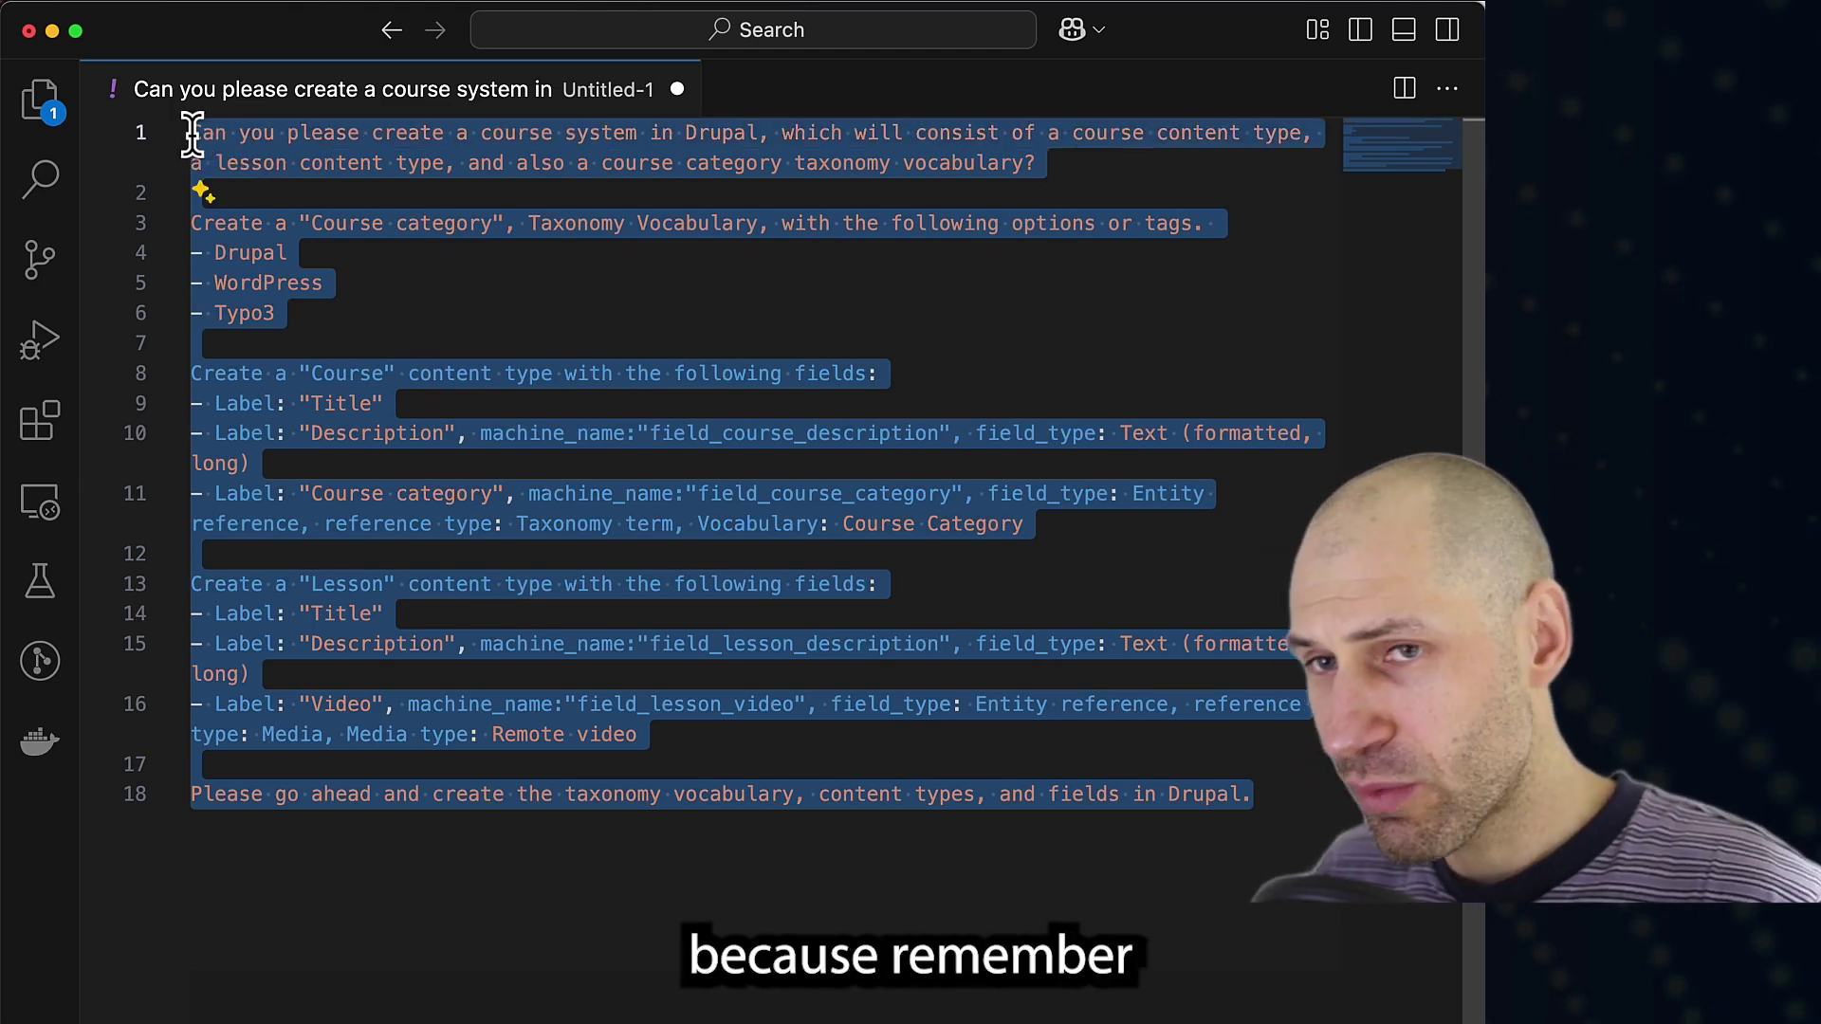
left_click(377, 618)
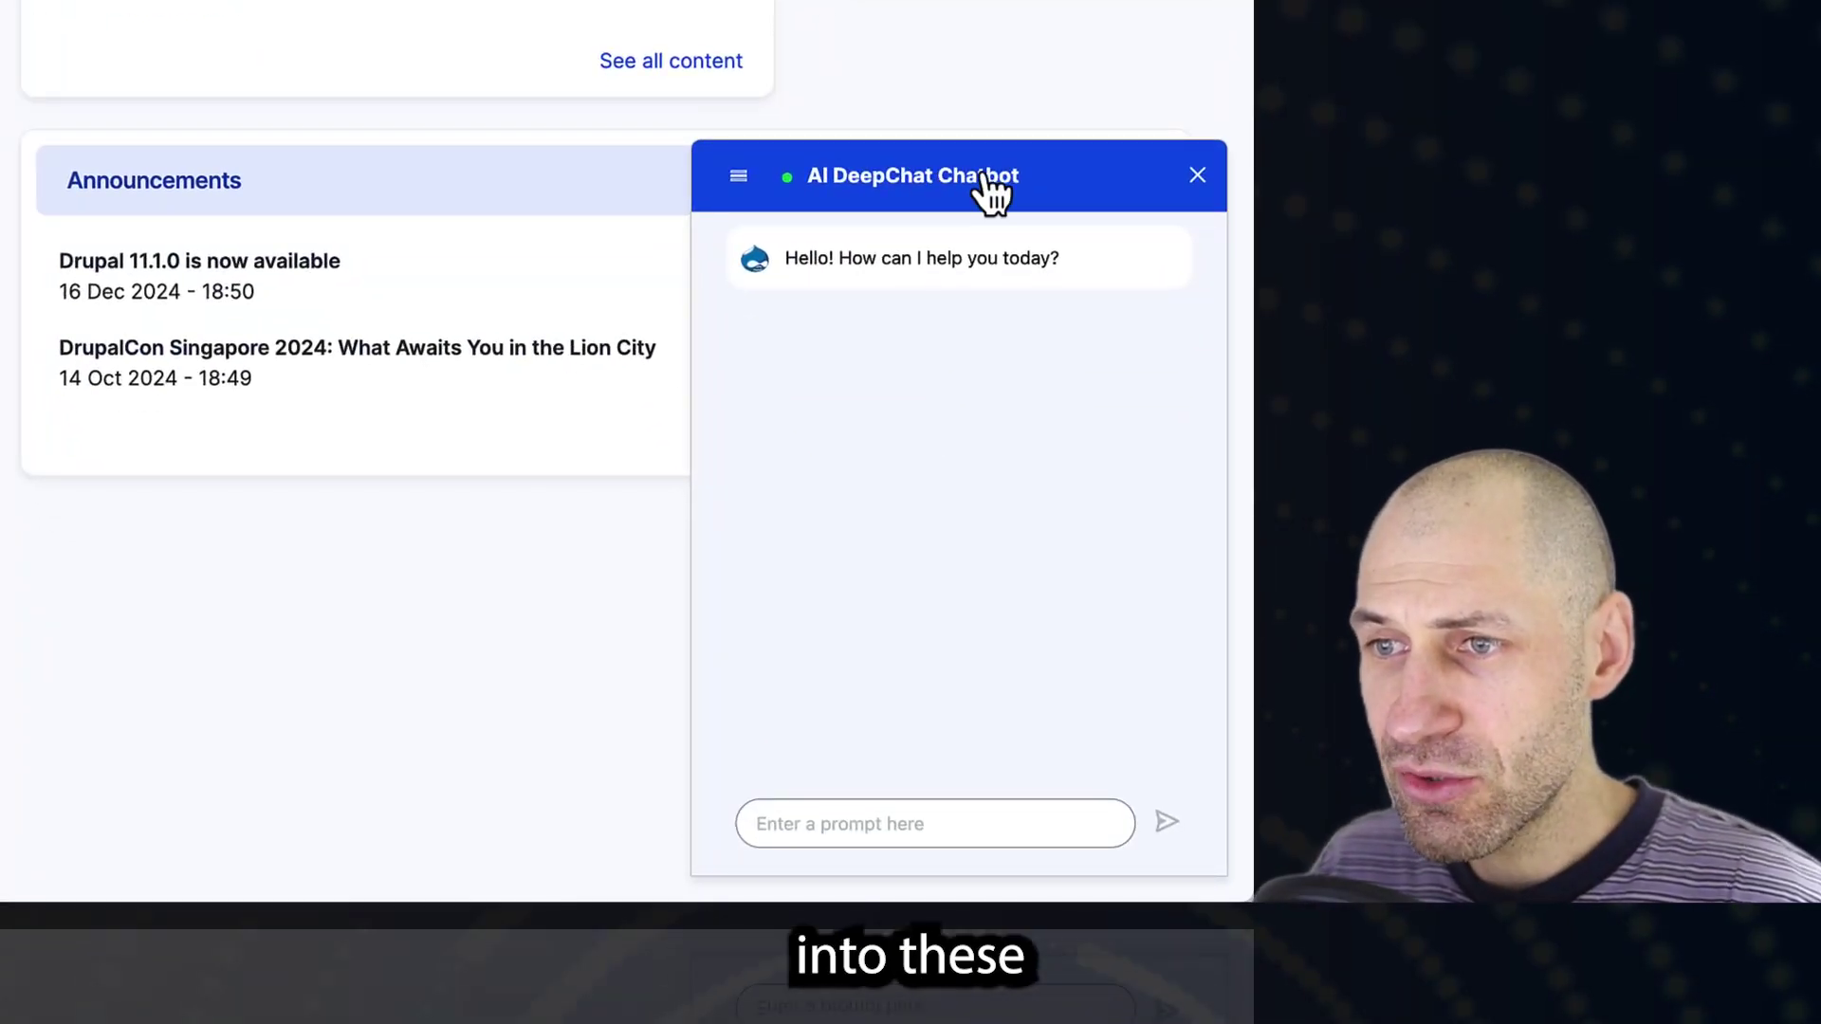
Paste the course-system prompt into the AI DeepChat chatbot's prompt box and send it.
left_click(858, 812)
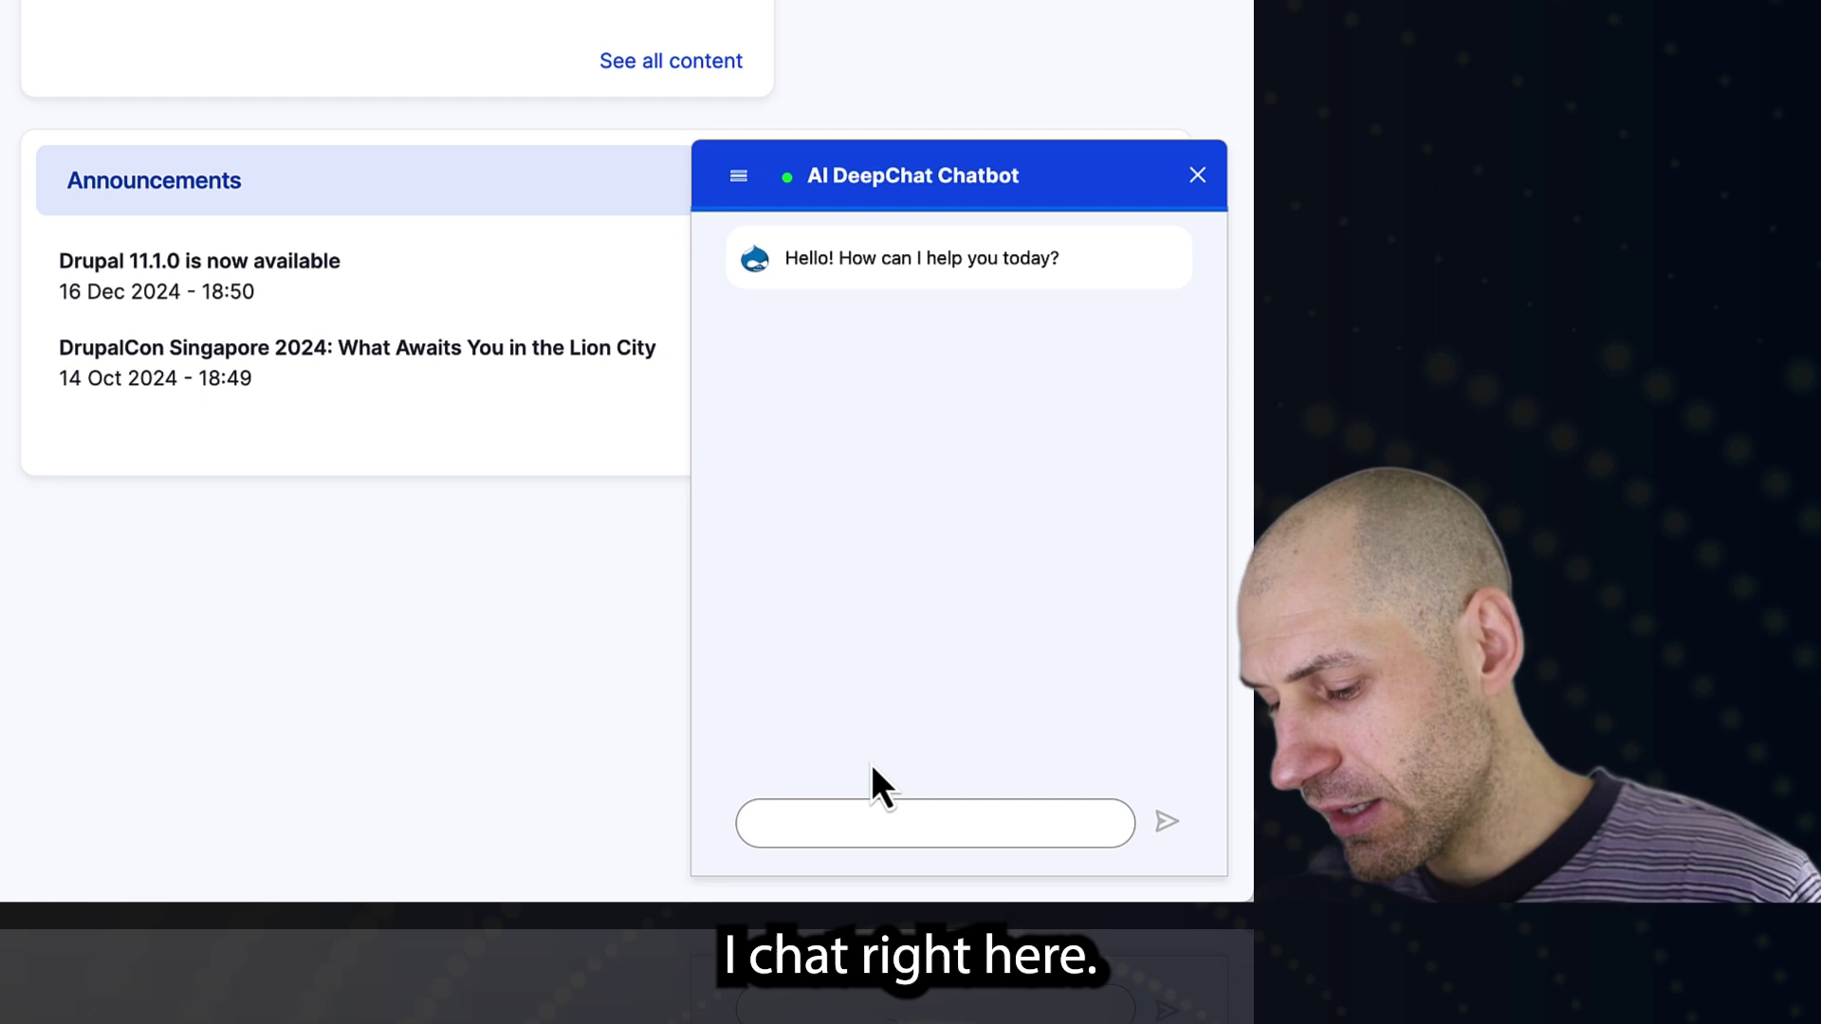
key("ctrl+v")
scroll(865, 731, "down", 10)
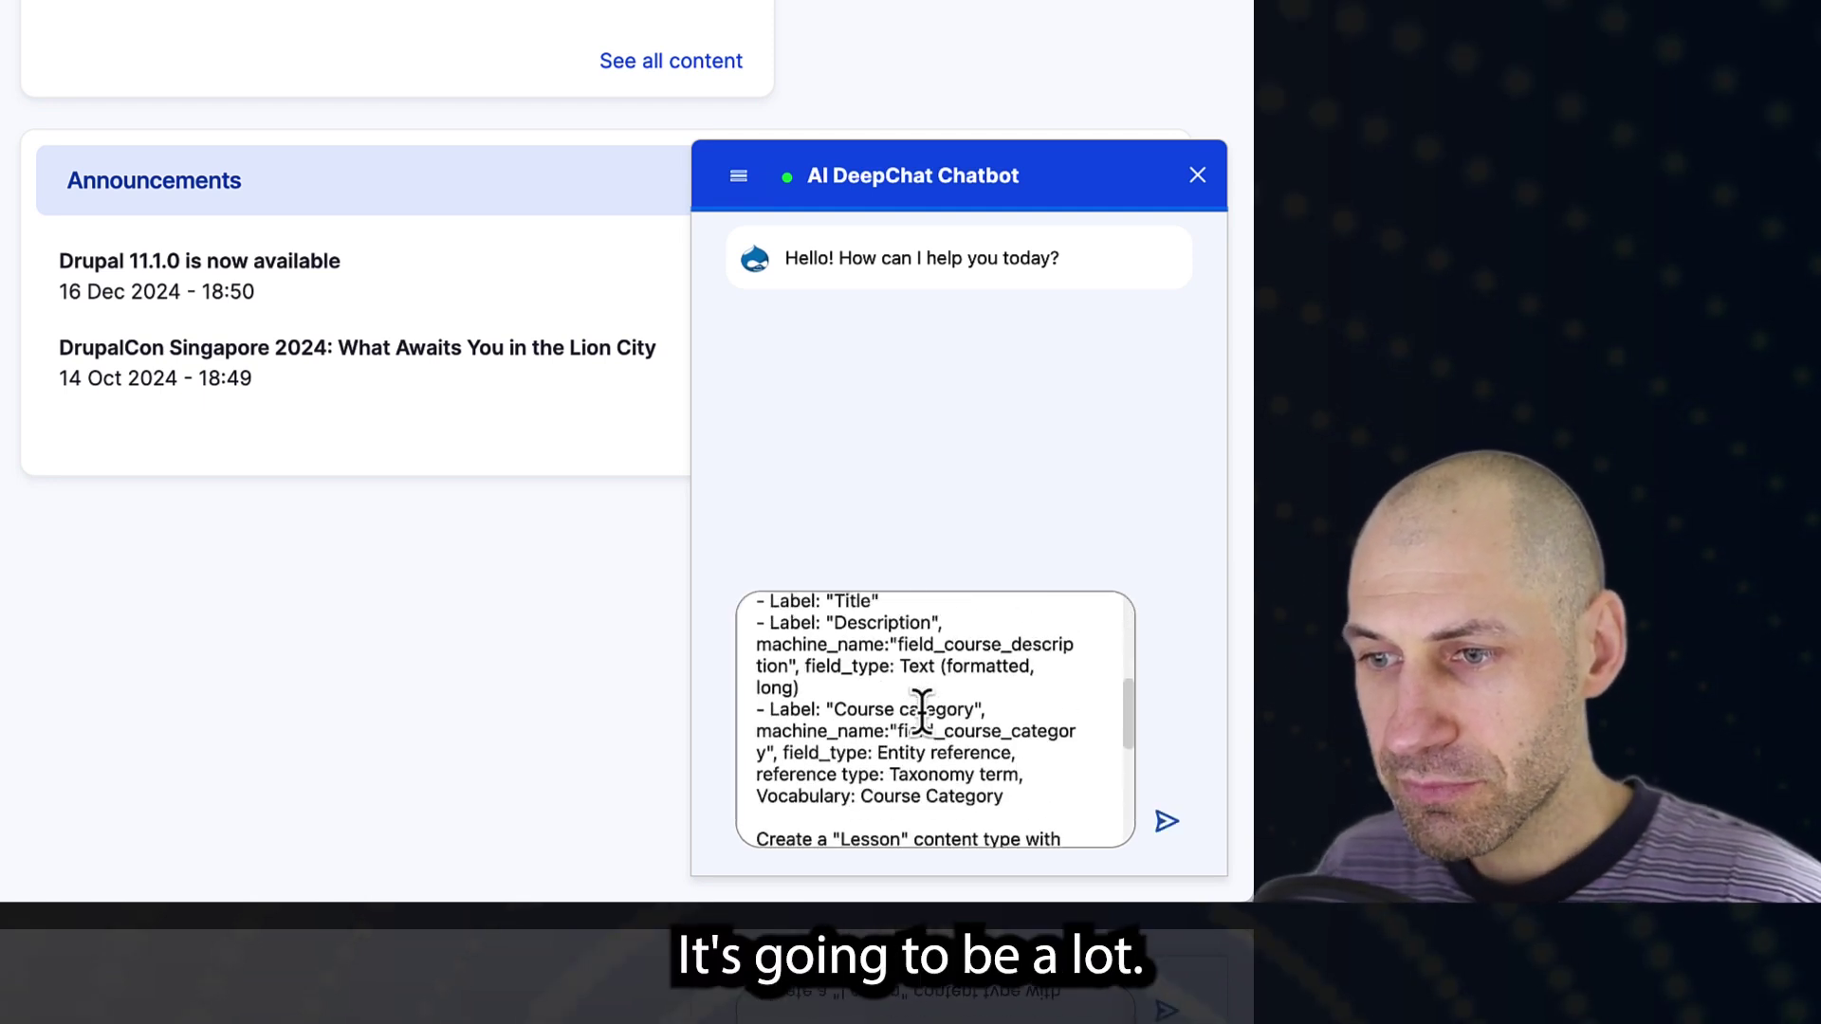
scroll(928, 709, "up", 10)
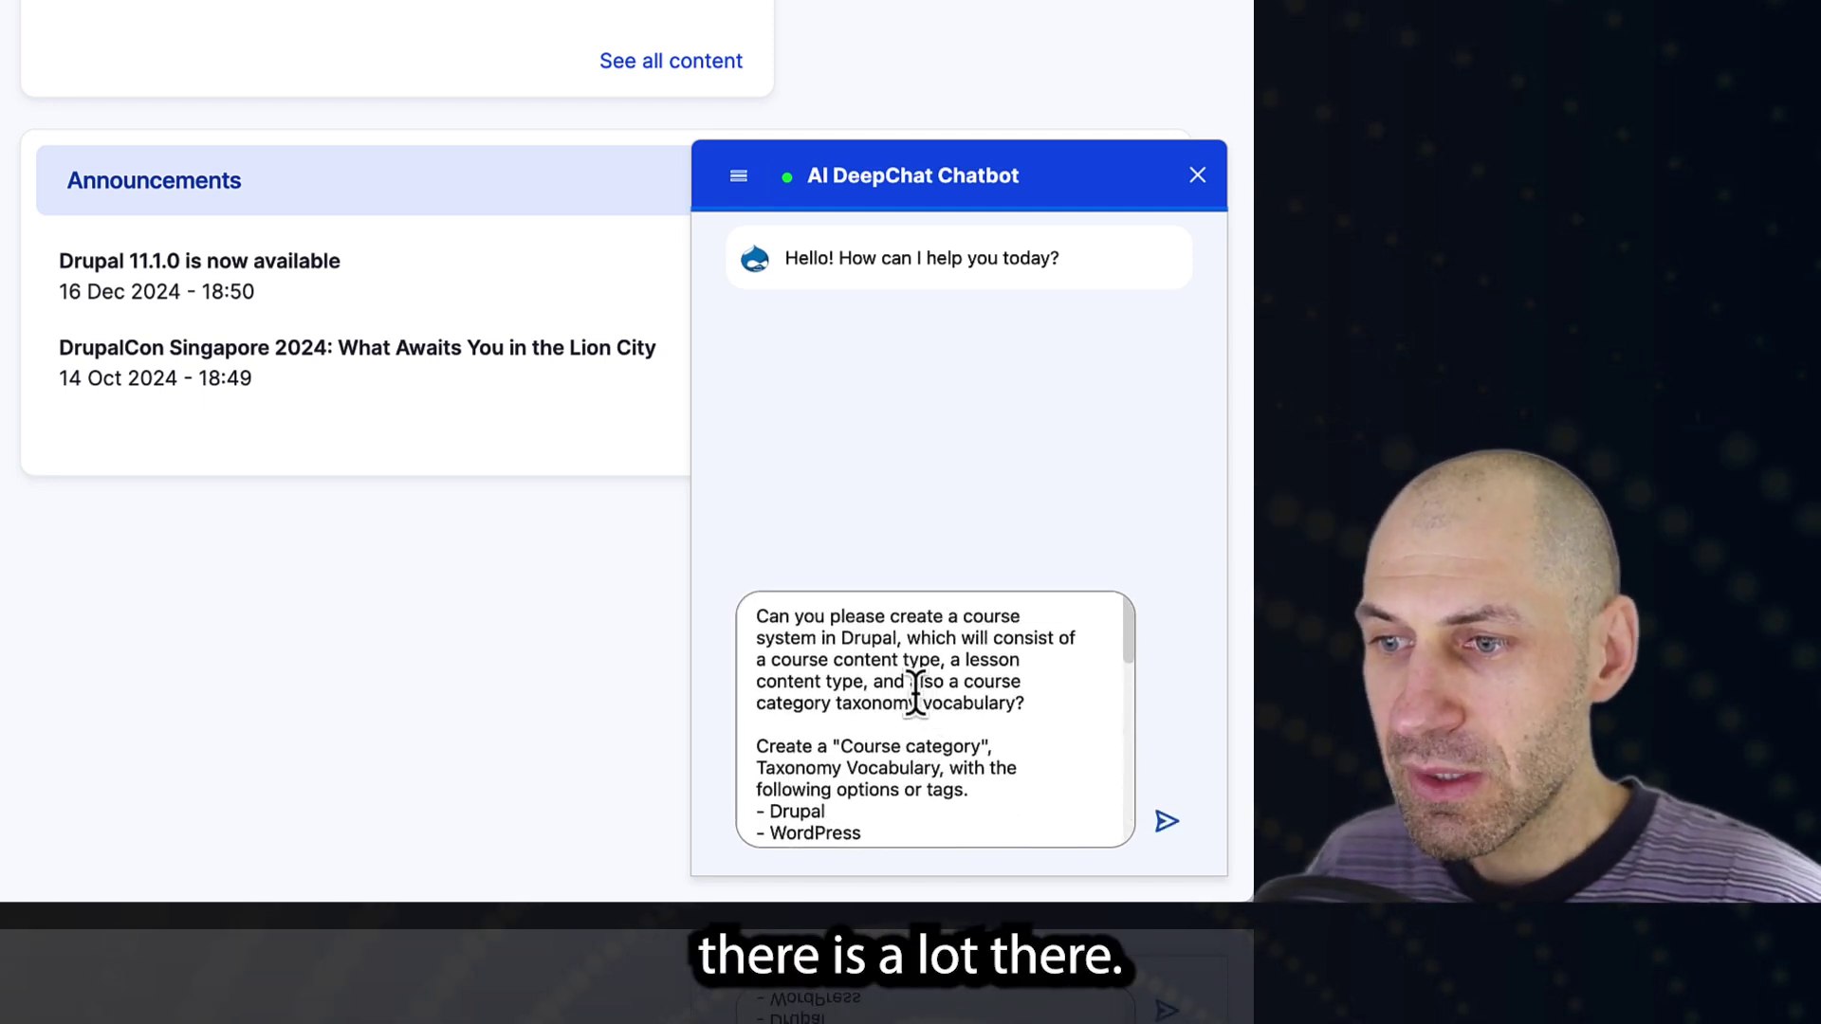
left_click(1166, 821)
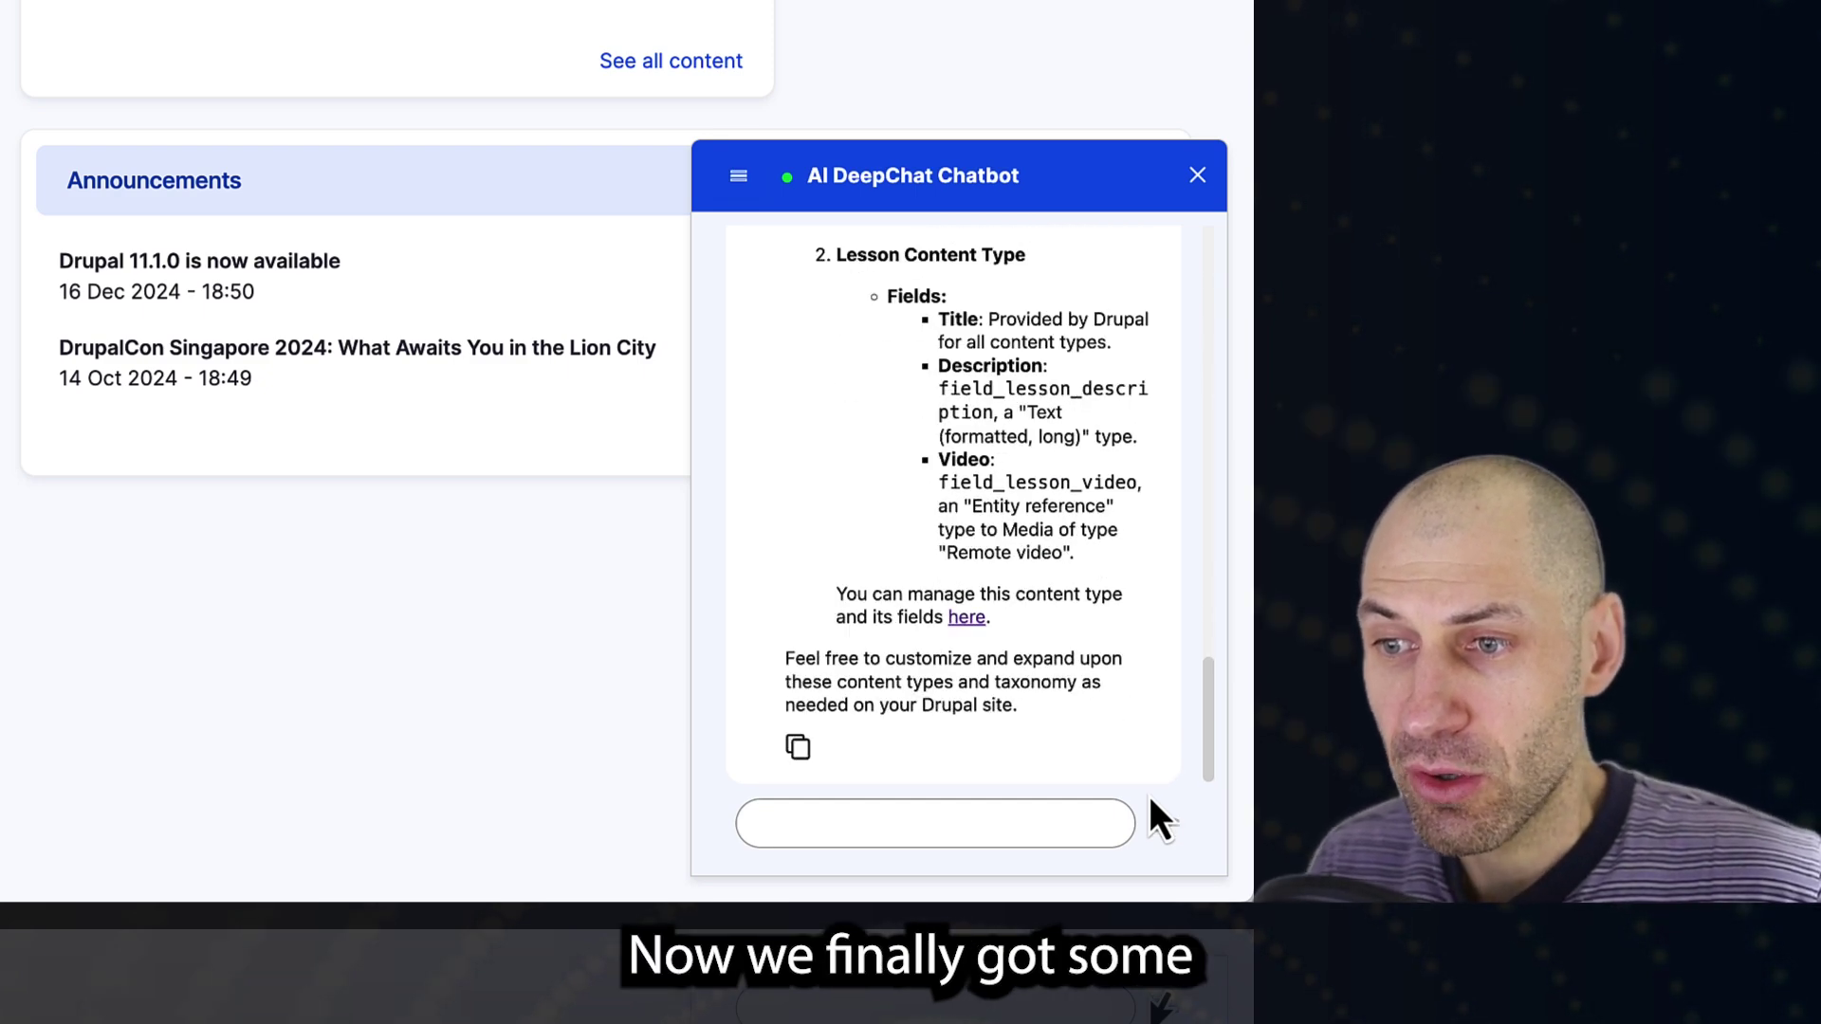
scroll(1070, 661, "up", 10)
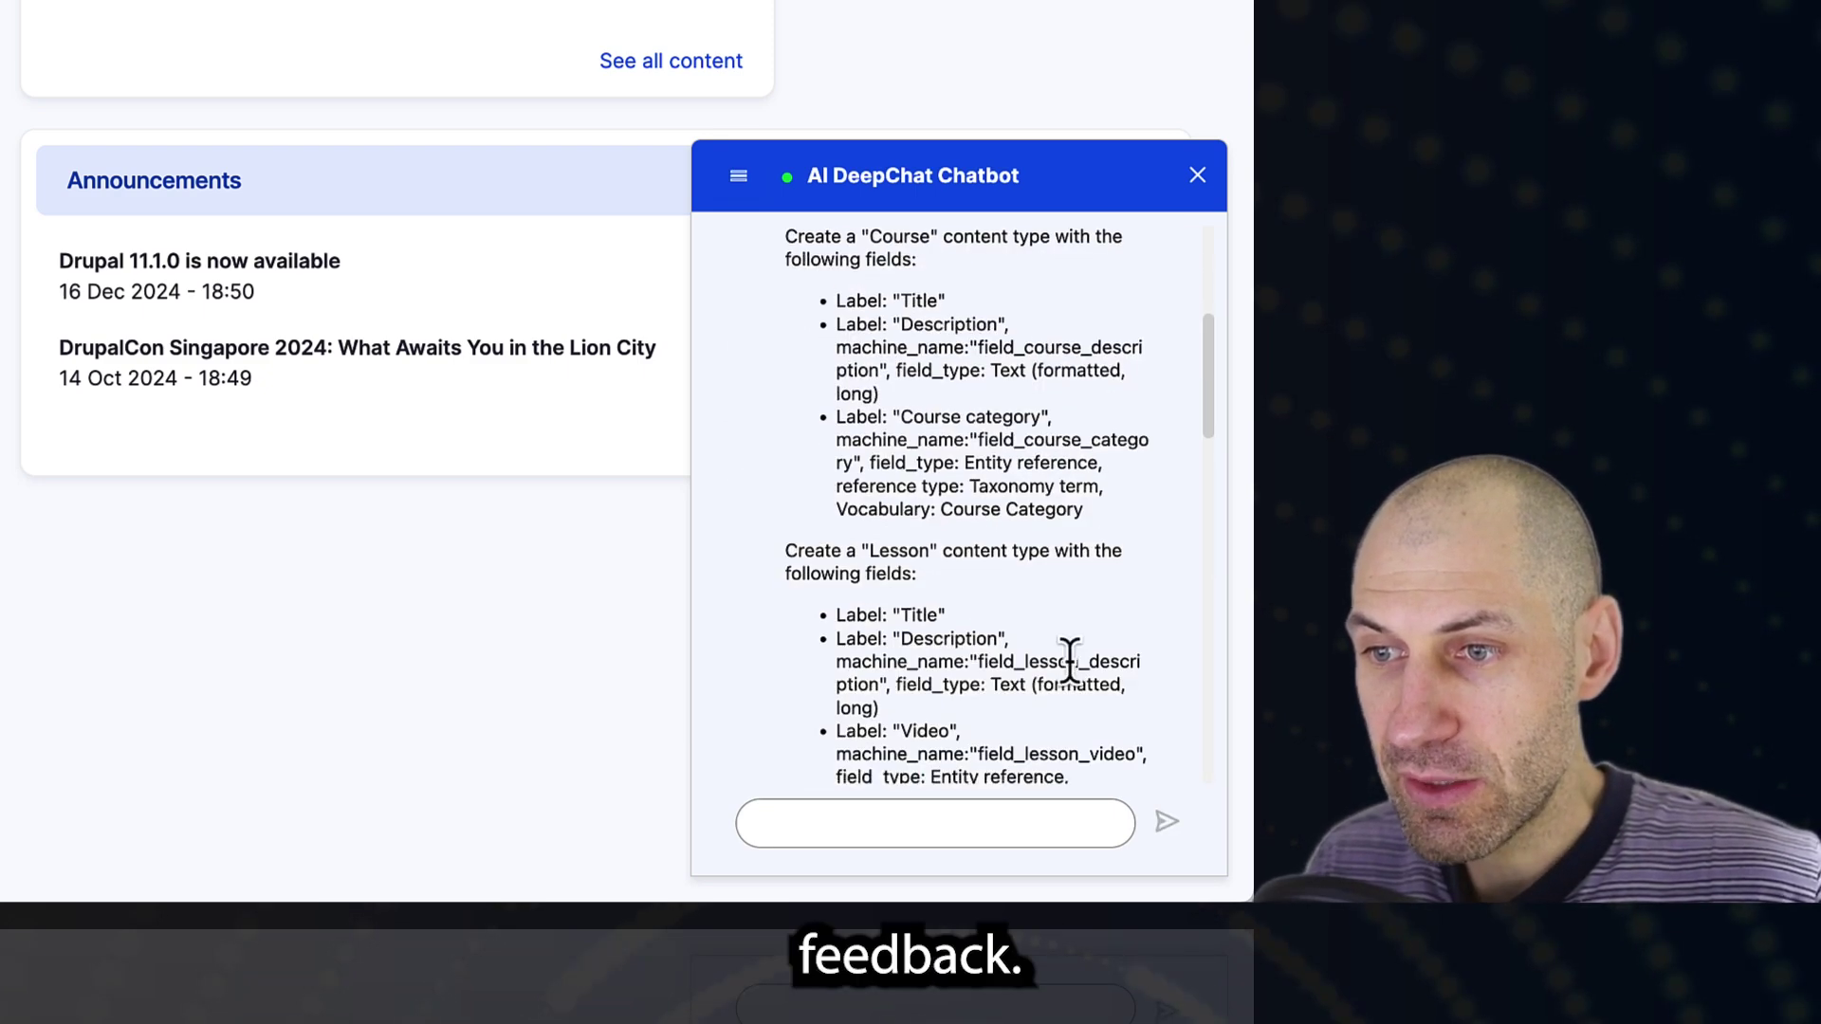
scroll(1070, 661, "down", 8)
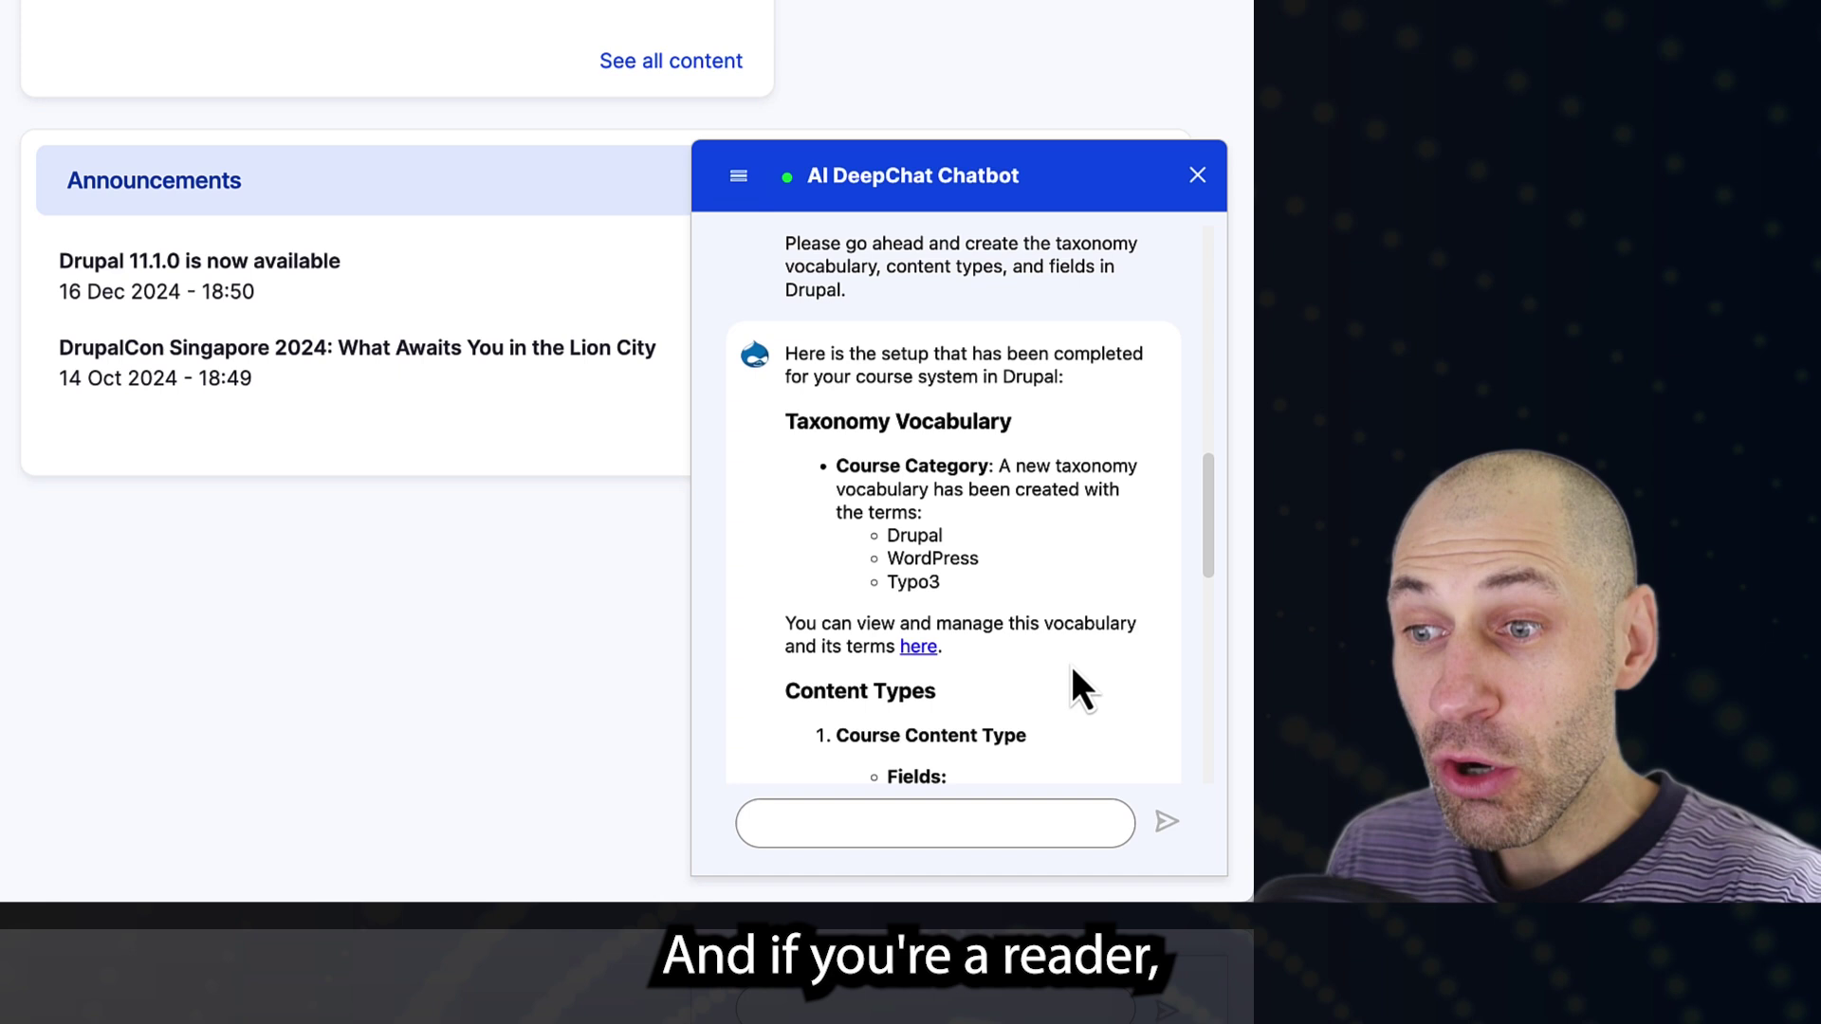
scroll(1071, 665, "down", 2)
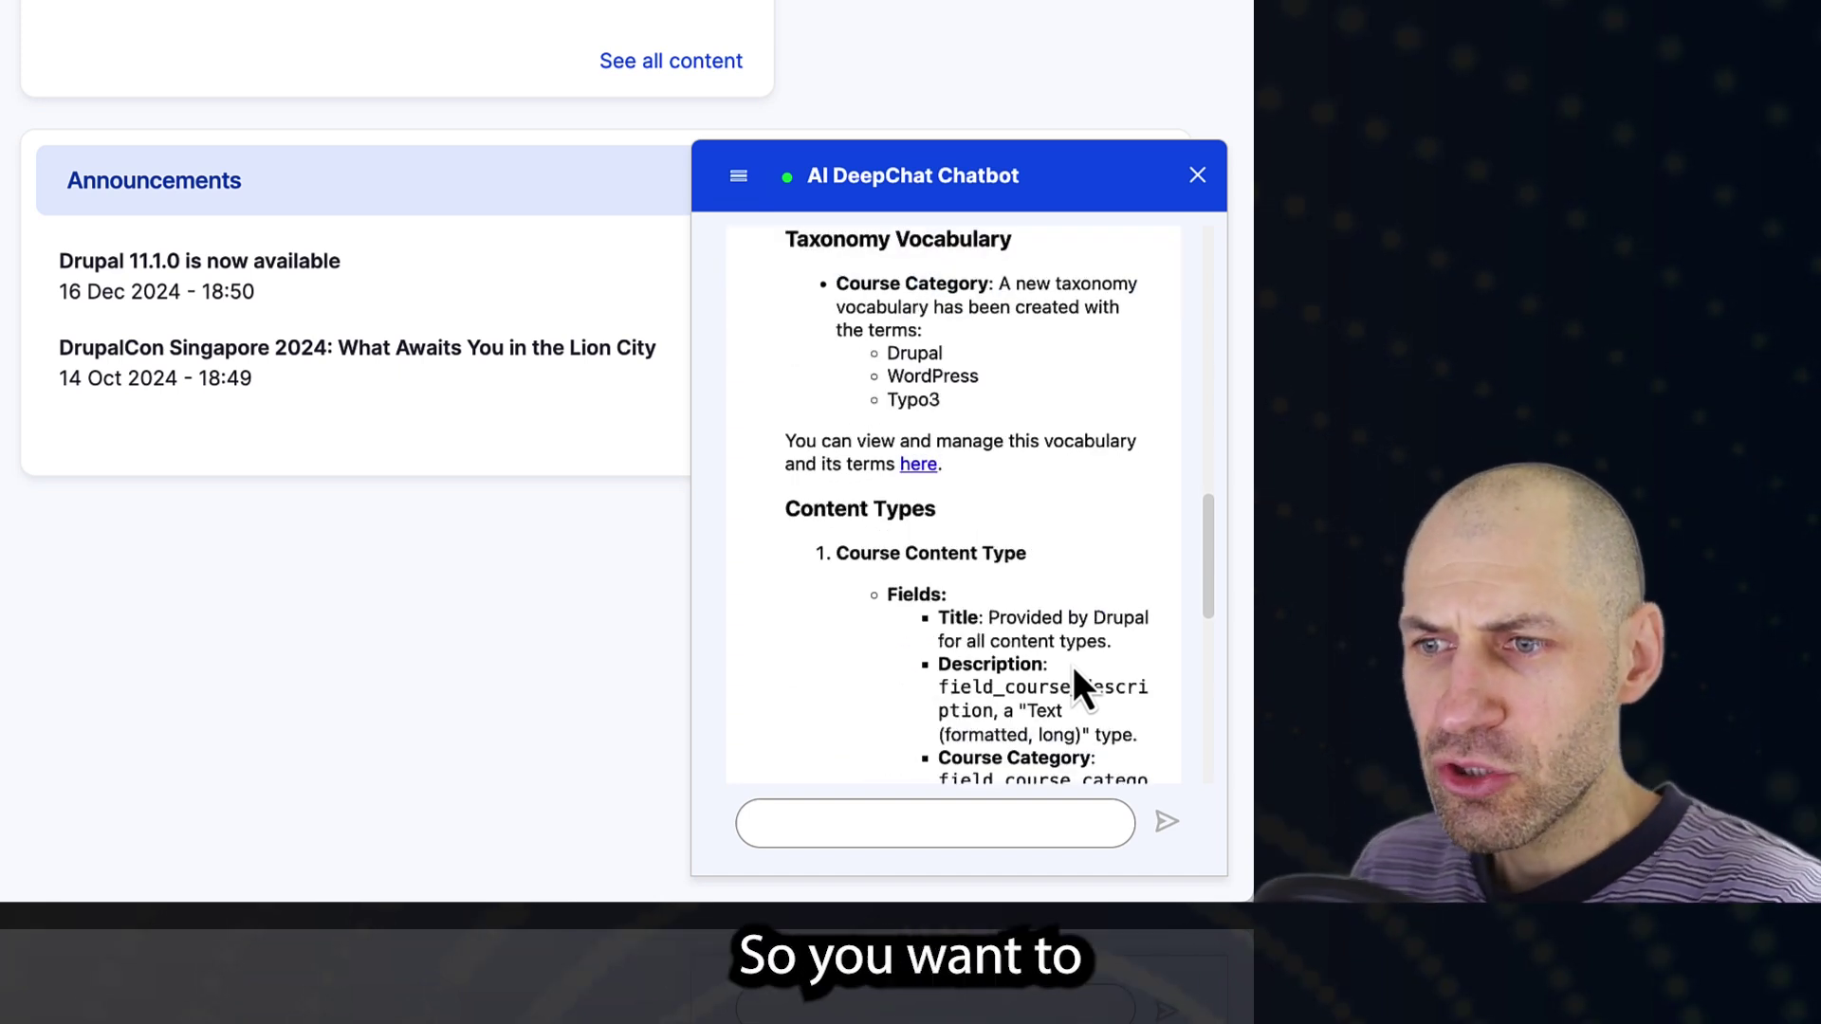
scroll(1053, 644, "up", 2)
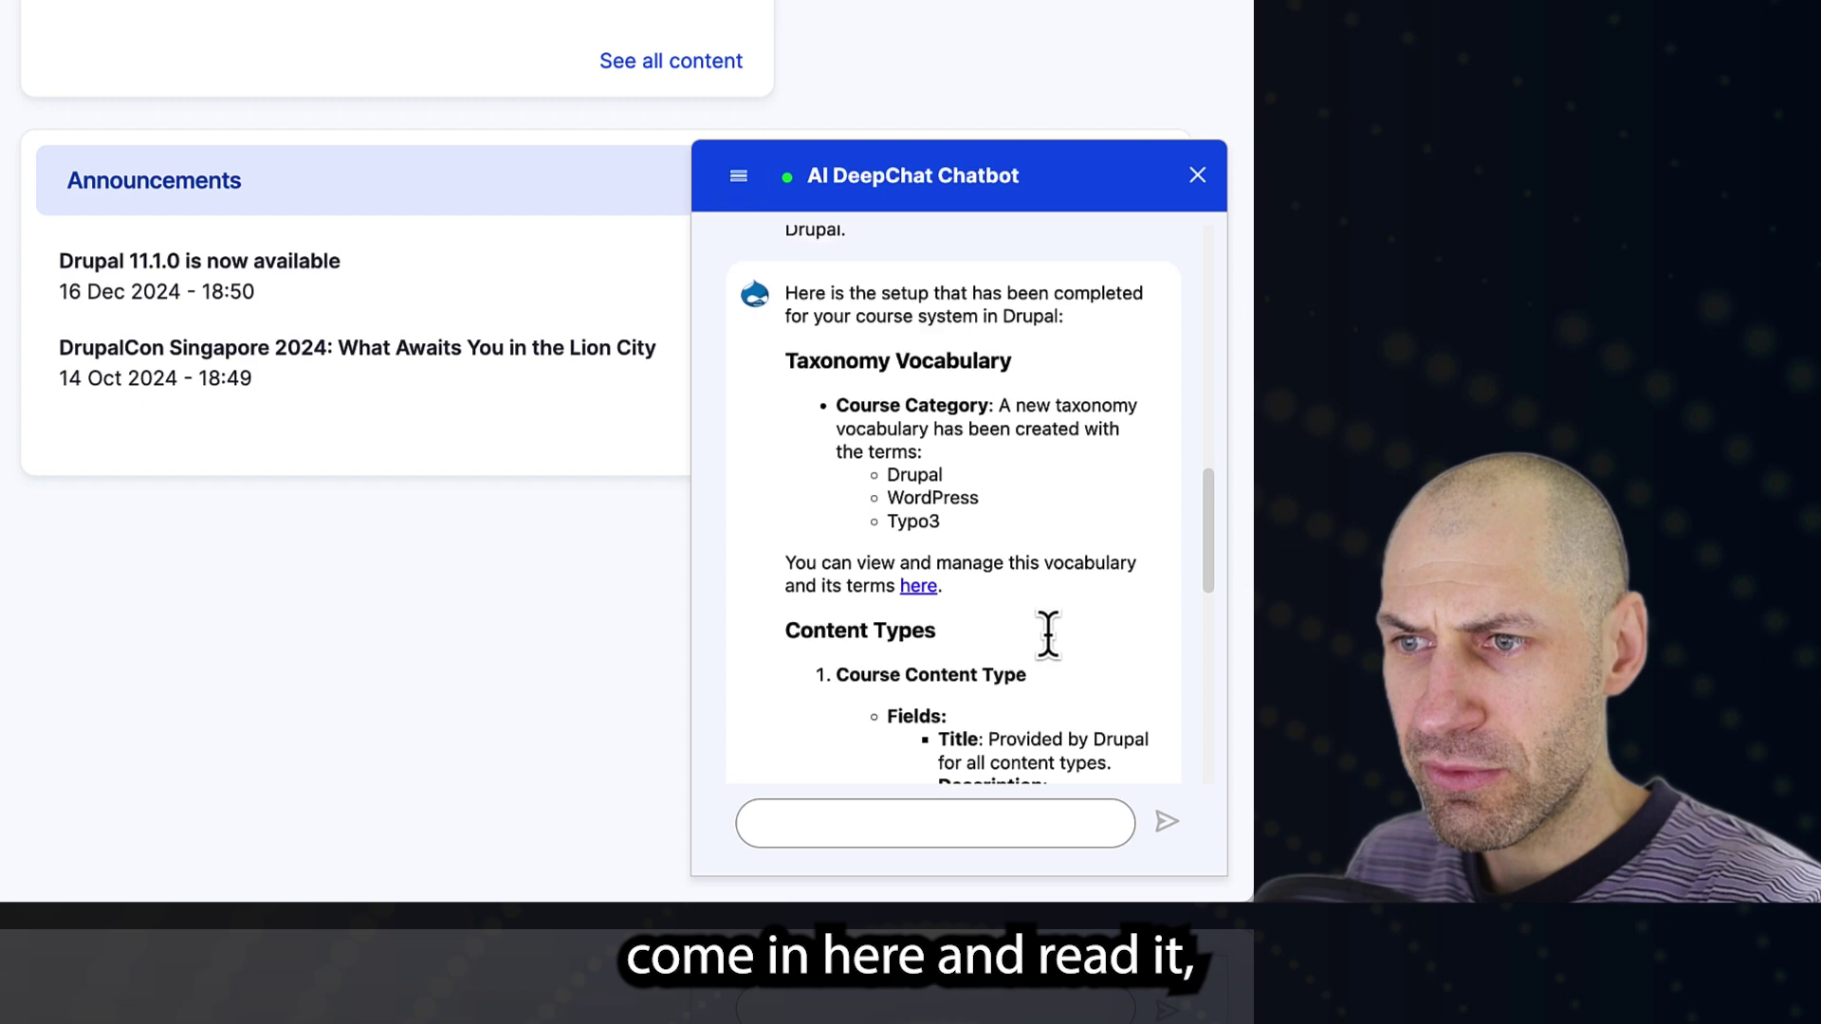
scroll(1047, 633, "down", 8)
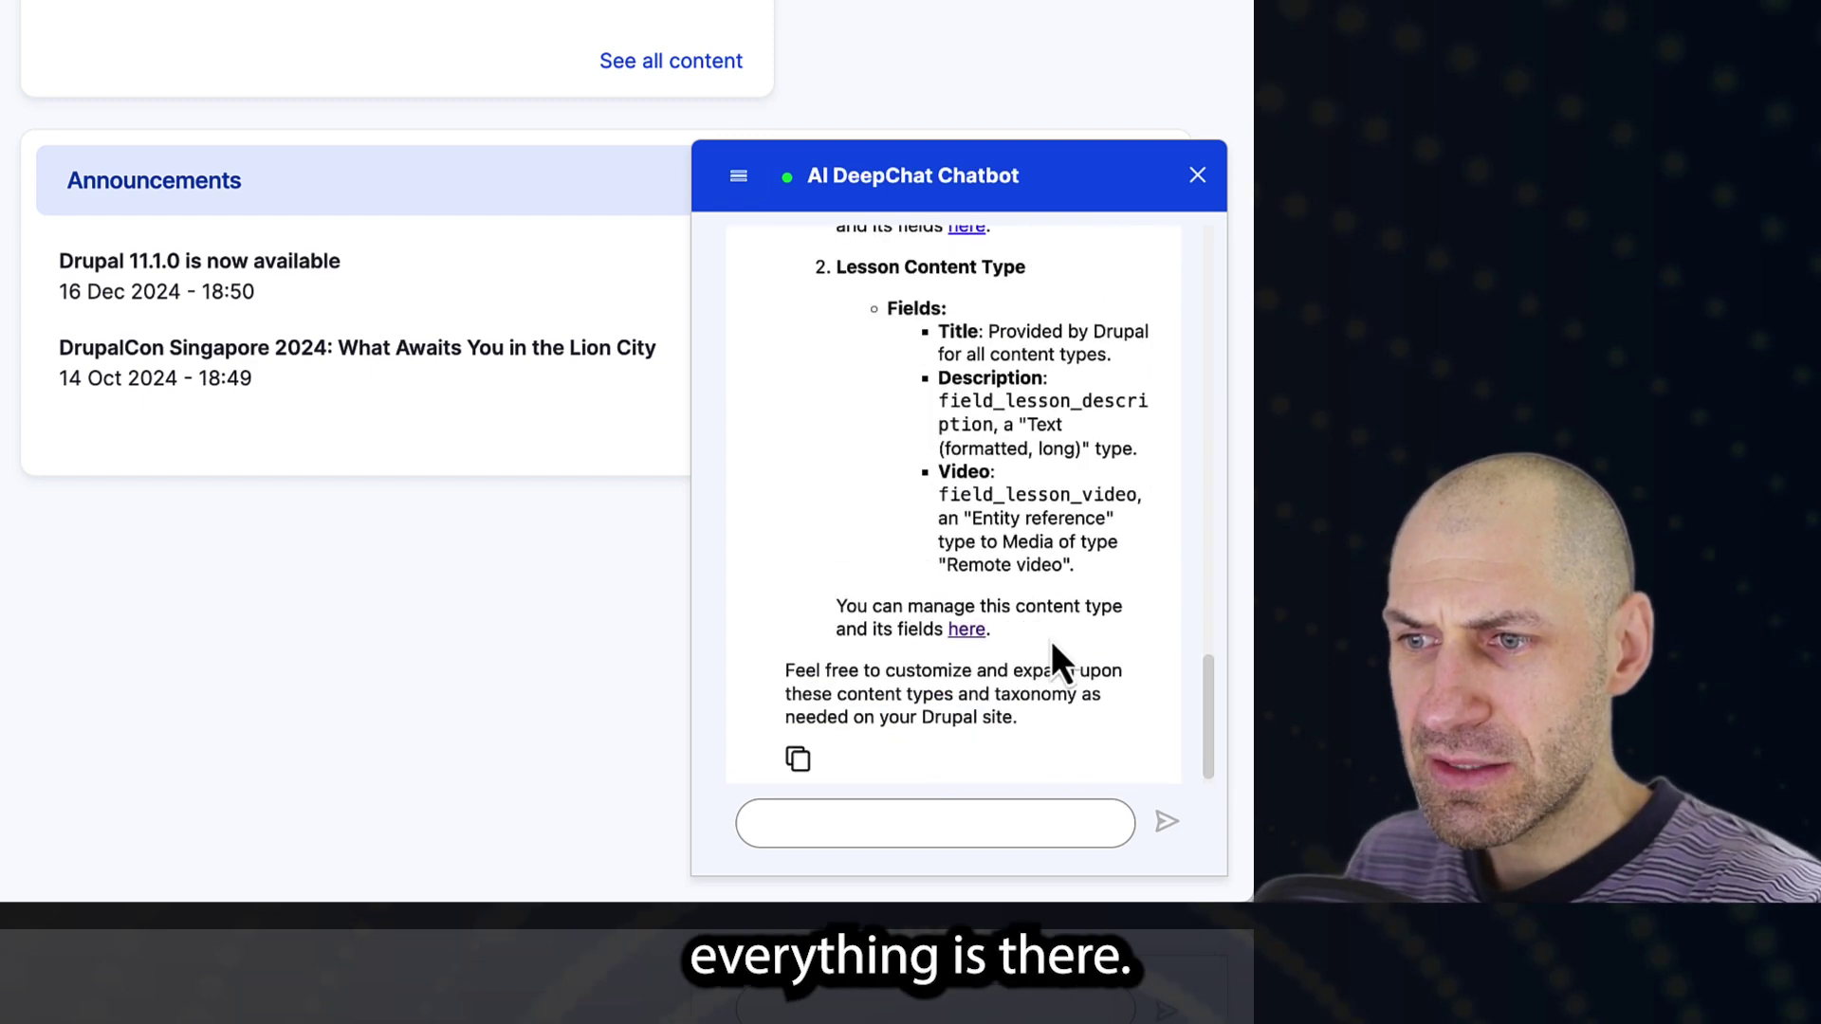
scroll(1051, 640, "down", 1)
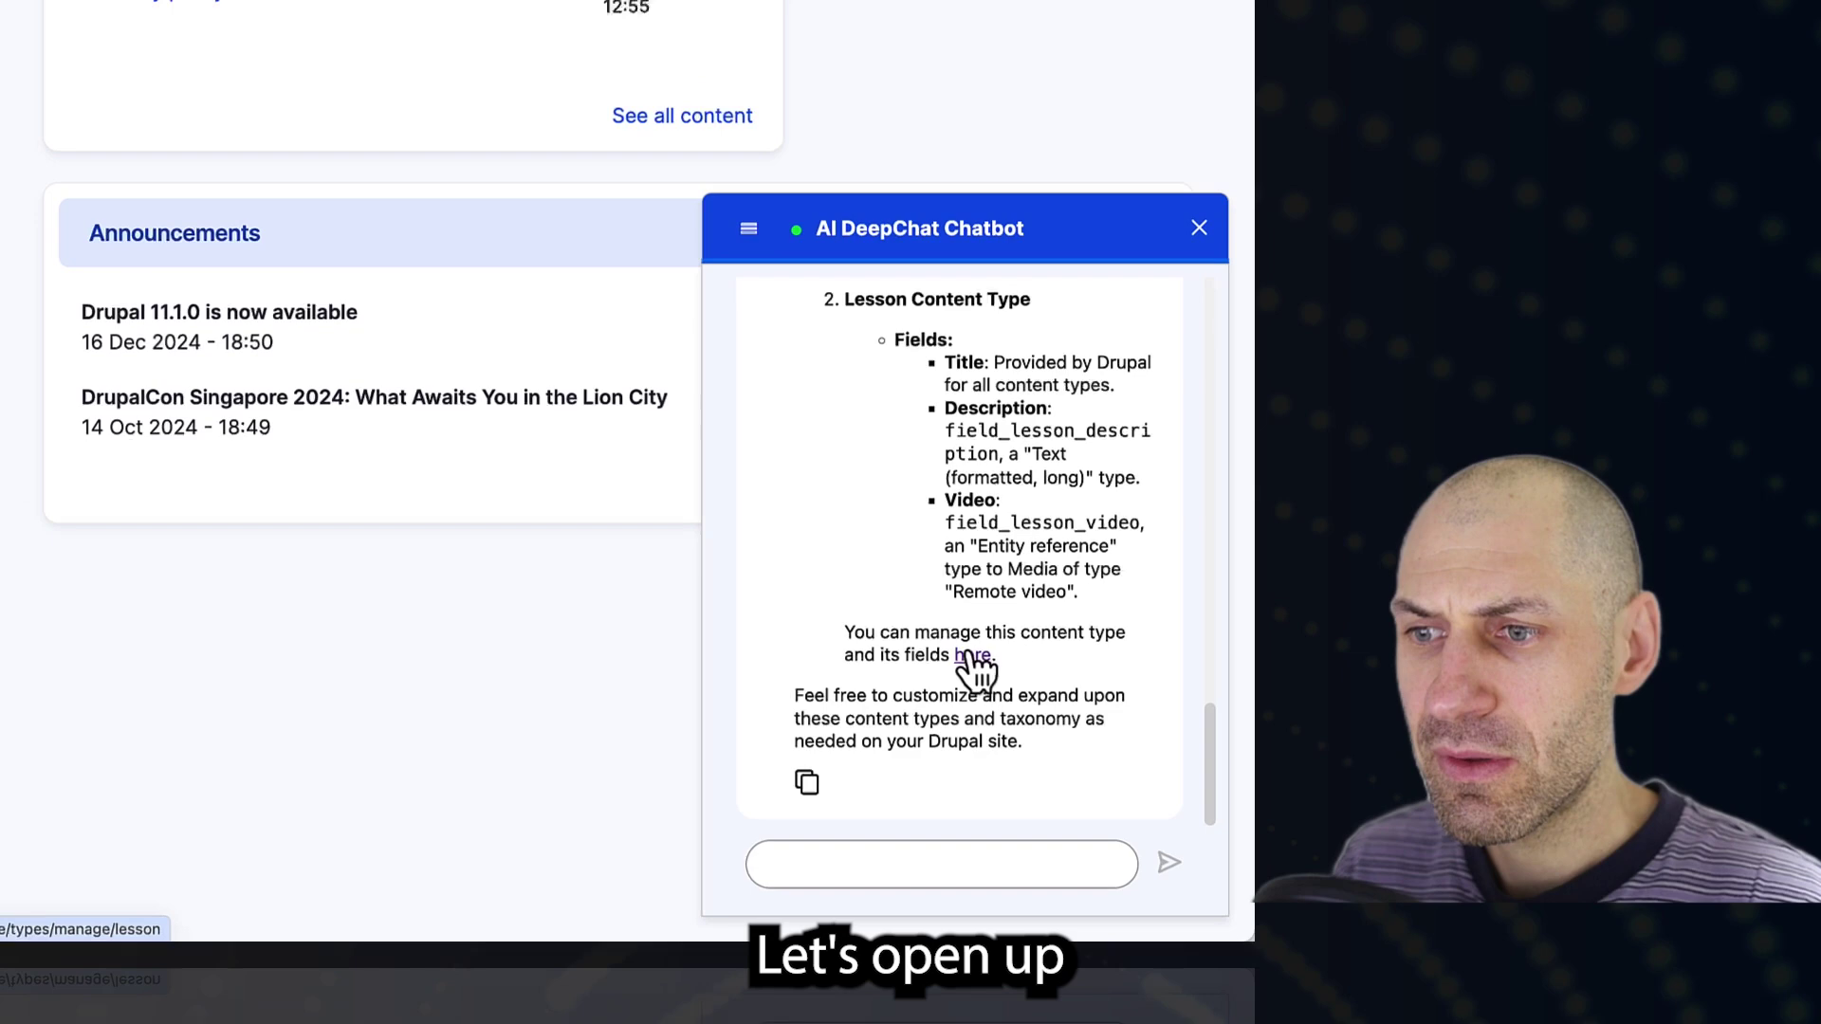
Follow the chatbot's link to the Lesson content type, then close the chatbot and both warnings.
left_click(967, 655, "super")
left_click(442, 29)
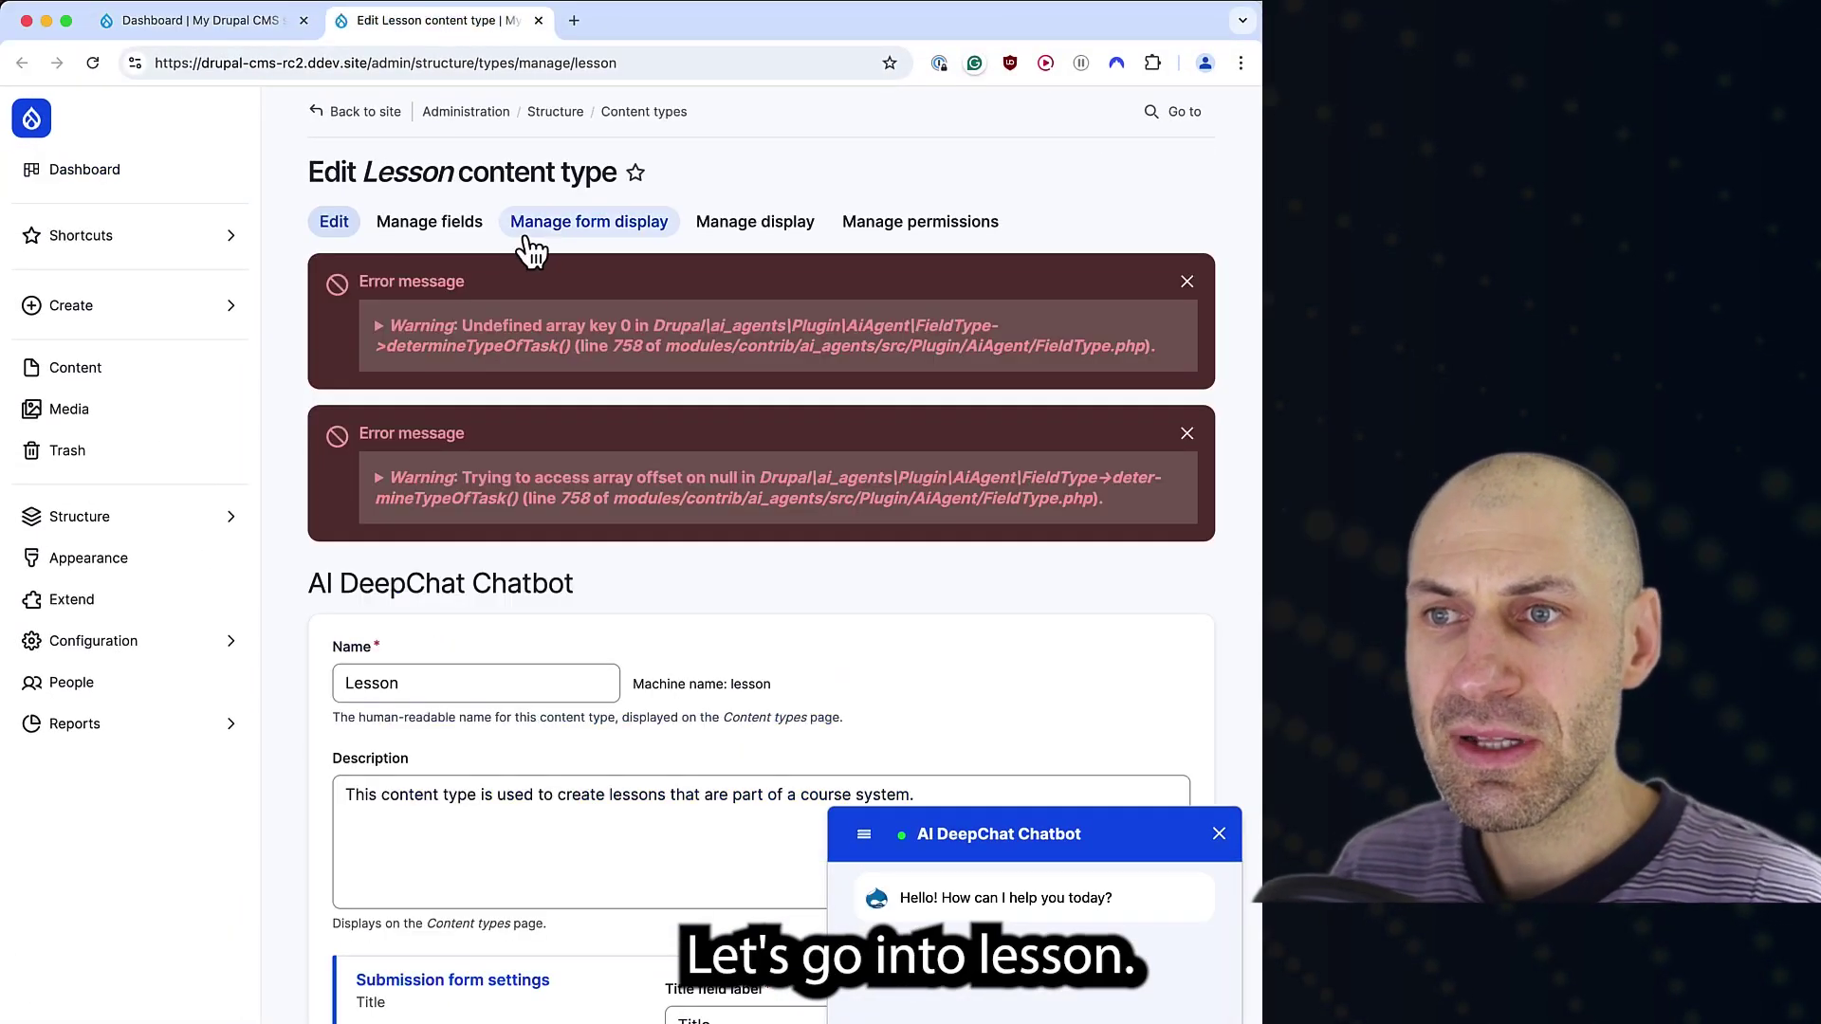
left_click(1218, 834)
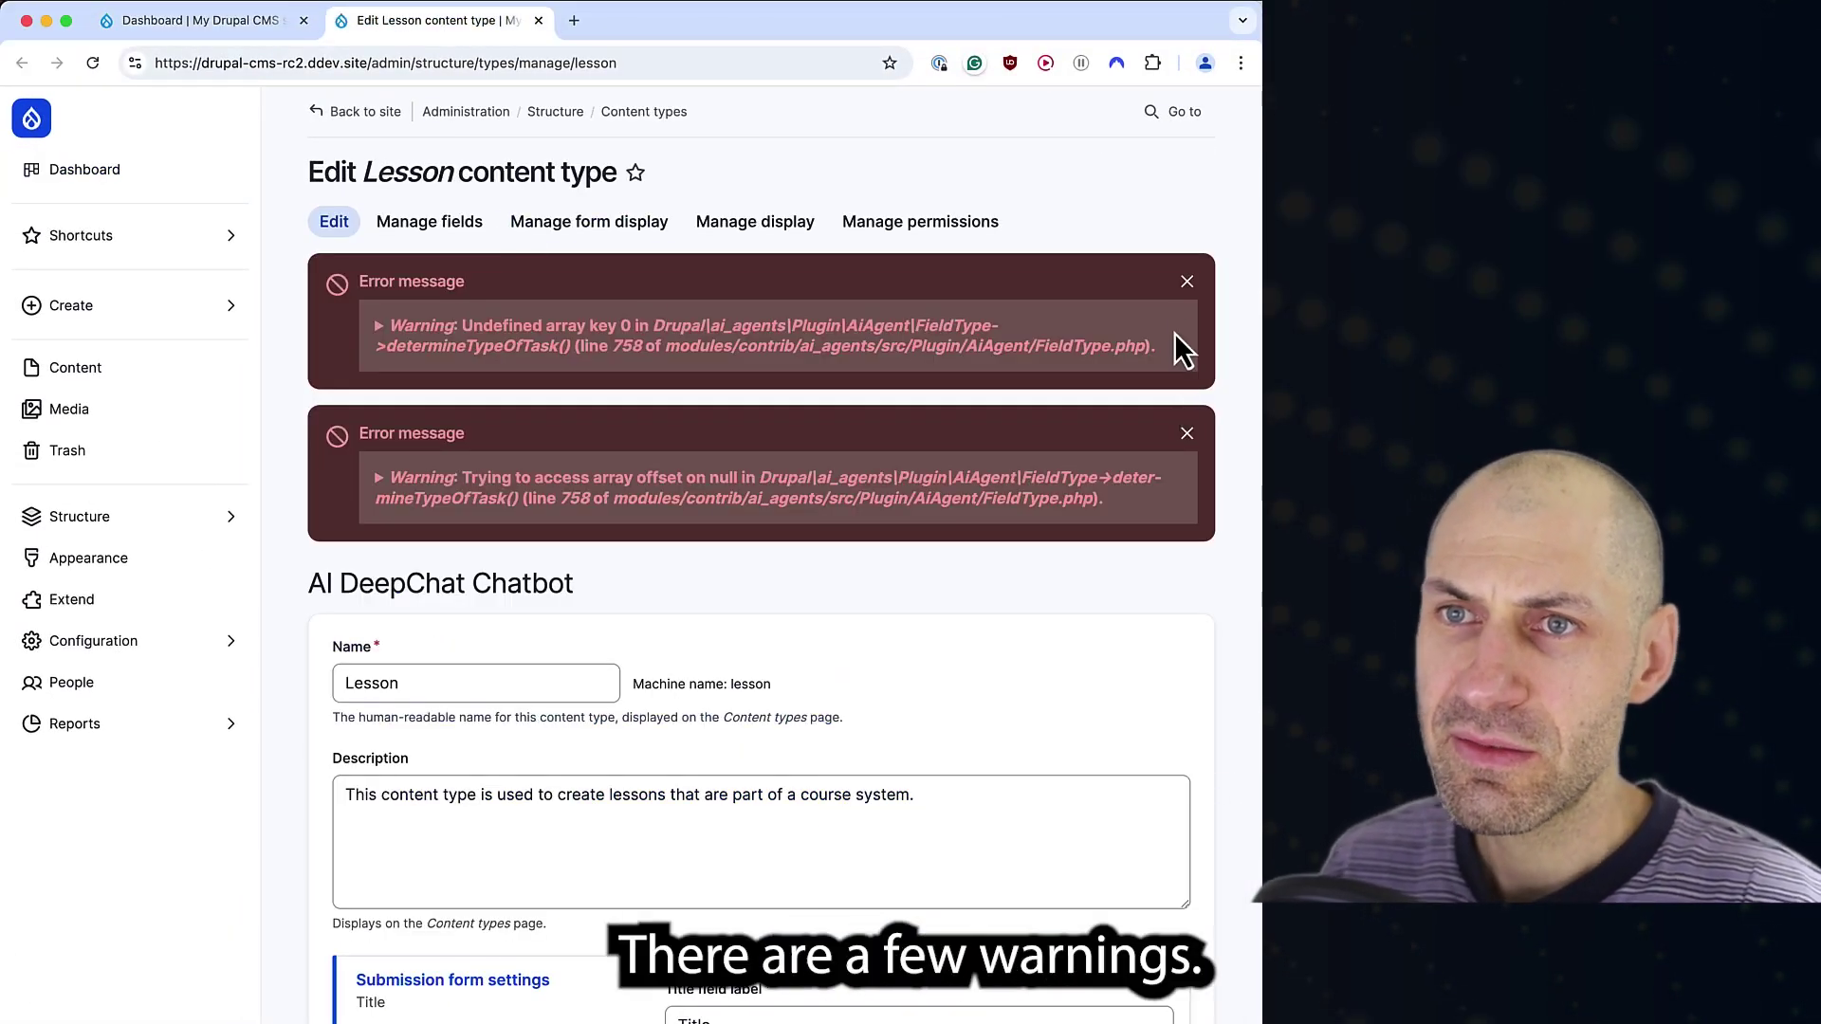
left_click(1186, 283)
left_click(1186, 282)
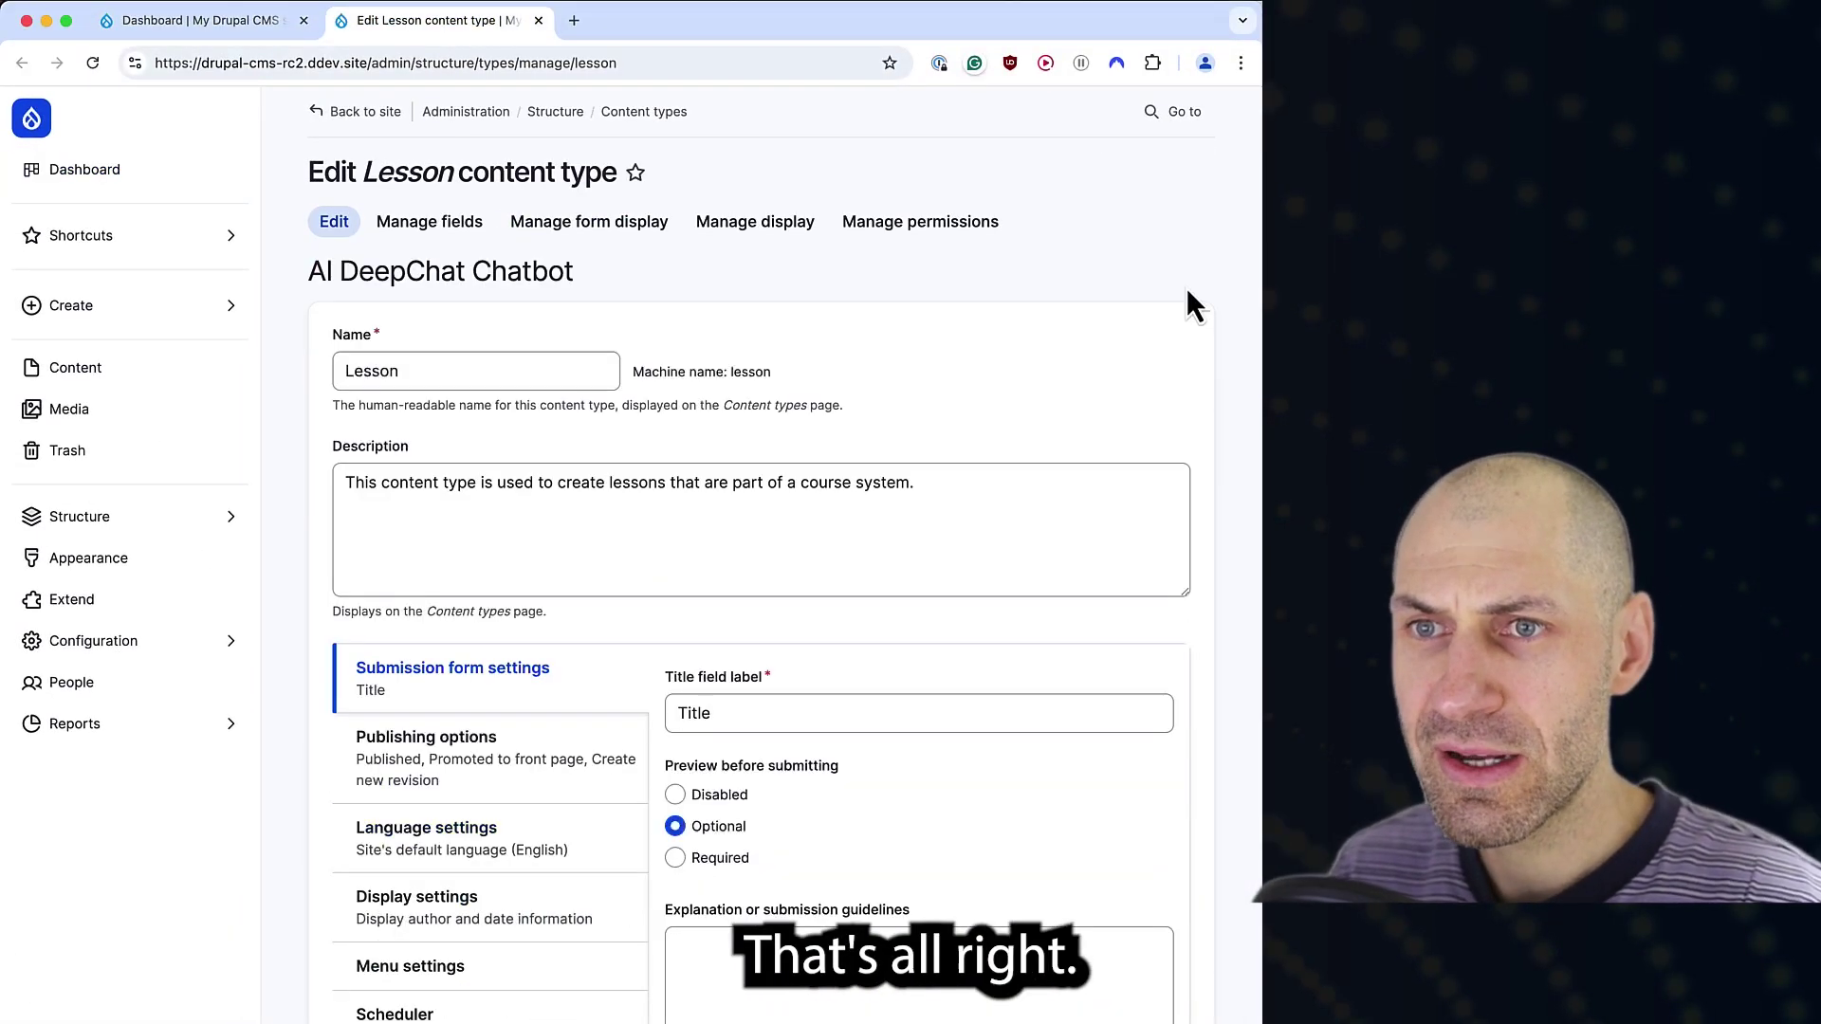
Open Course's Manage fields via Structure > Content types and highlight the course_category machine name.
left_click(576, 114)
left_click(476, 422)
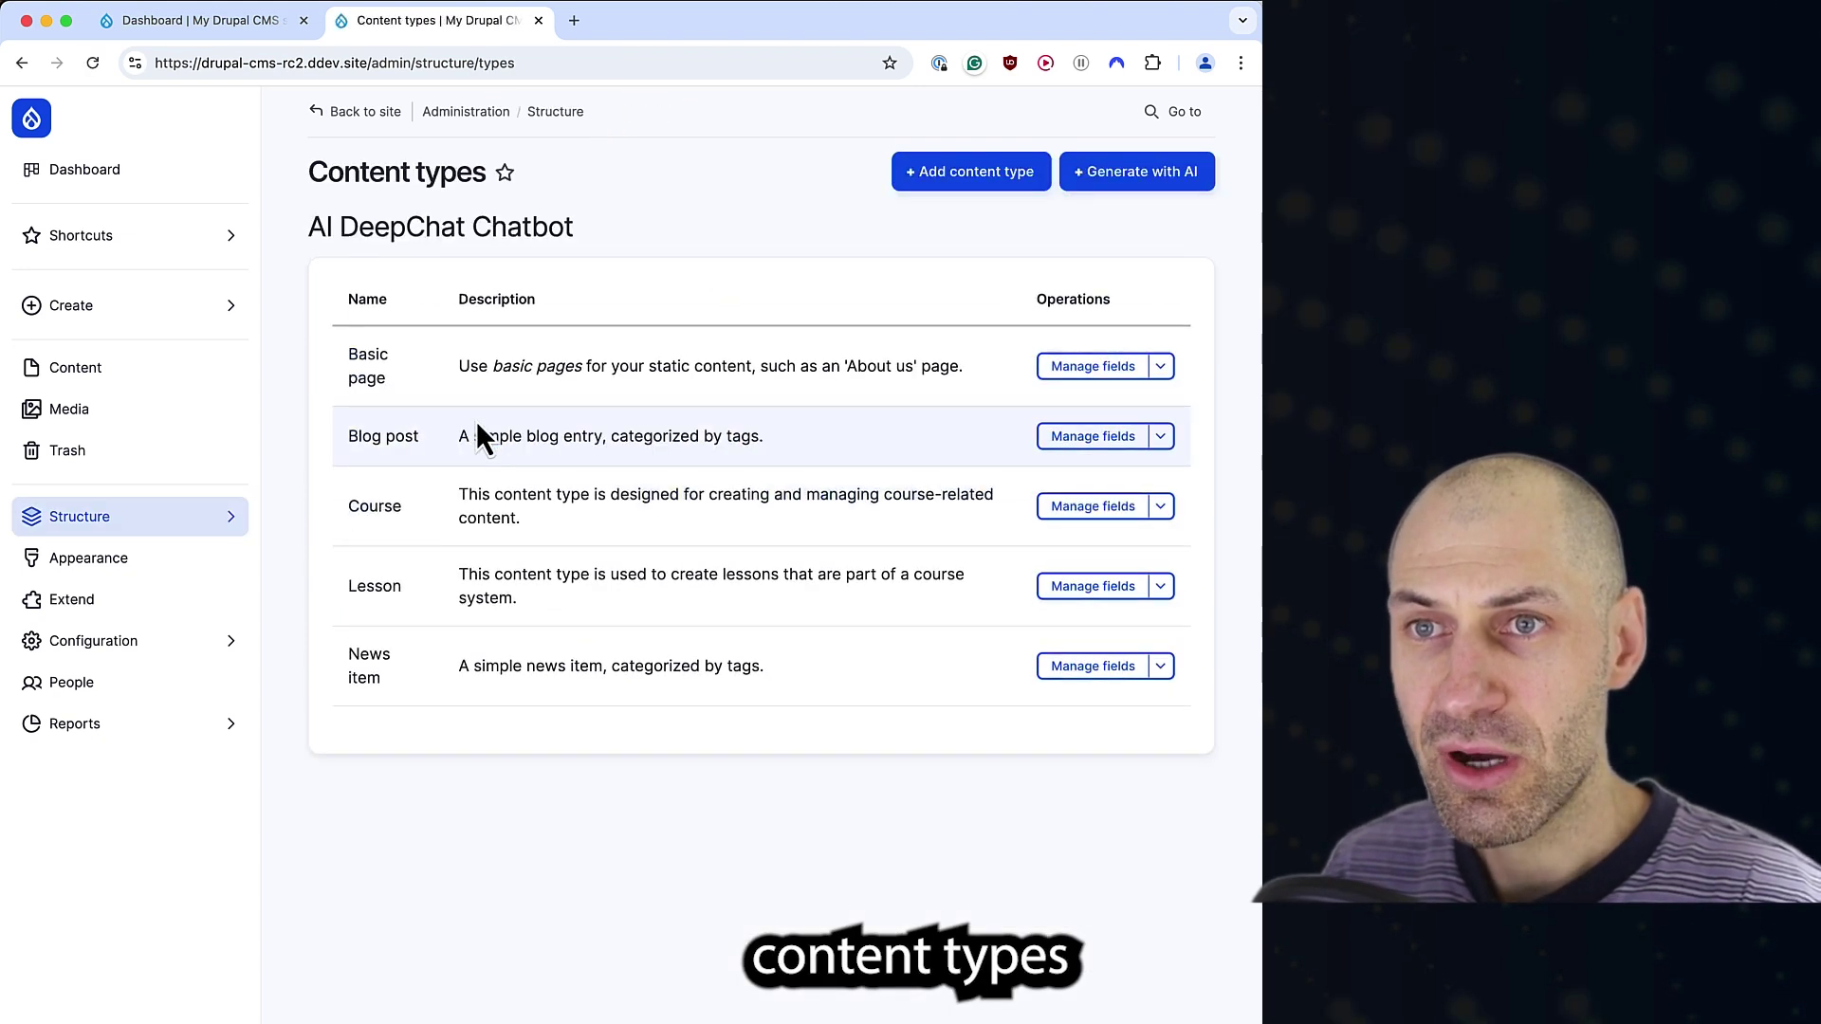
left_click(1128, 505, "super")
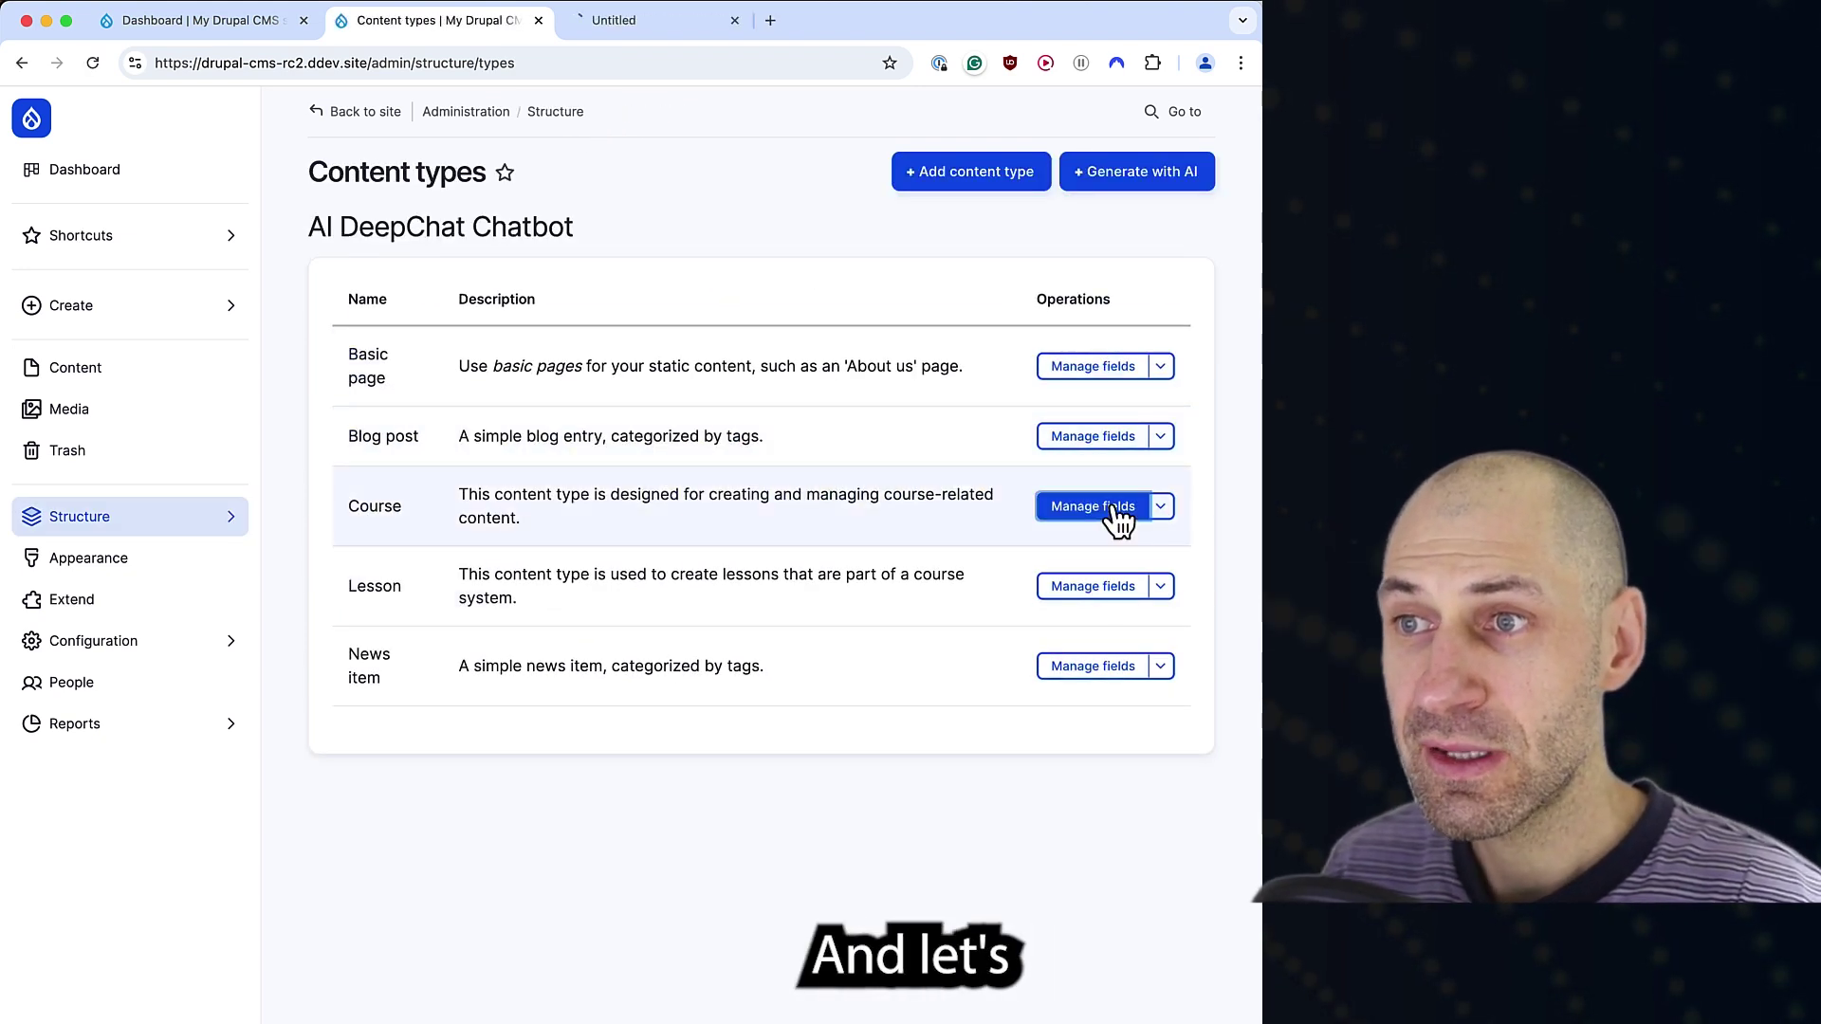
left_click(707, 25)
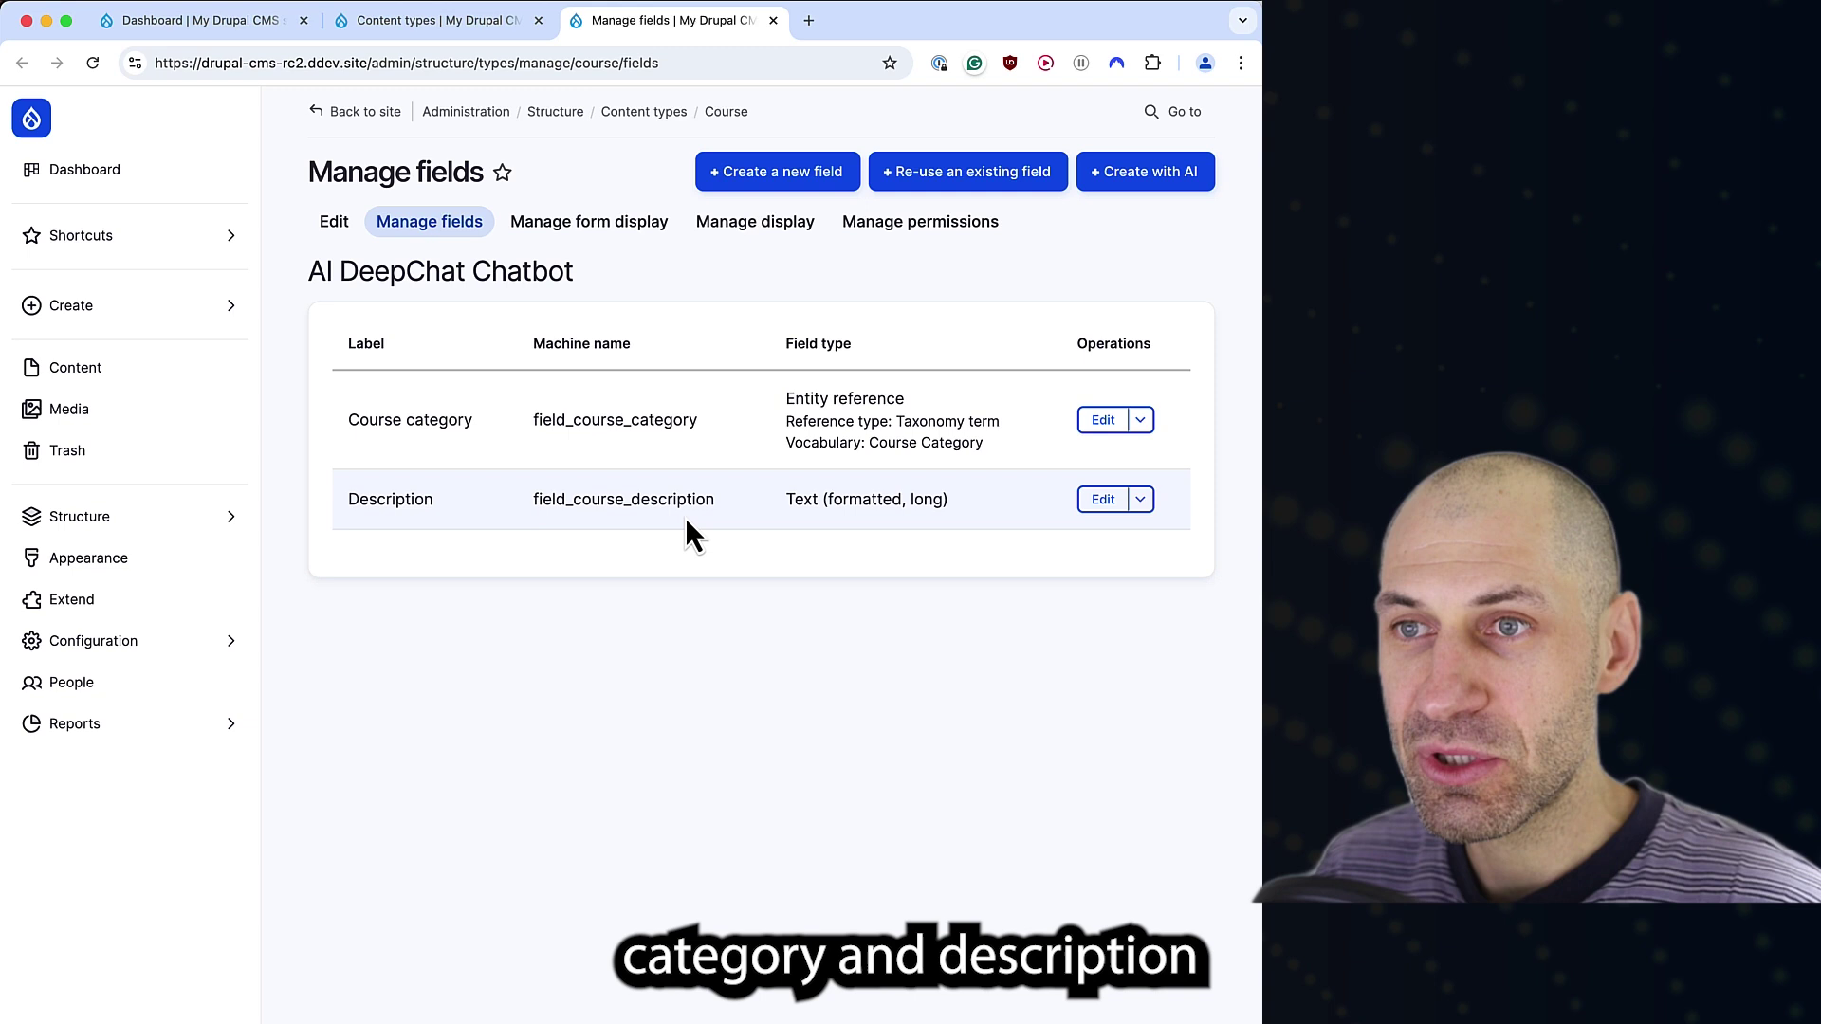
left_click_drag(573, 419, 703, 423)
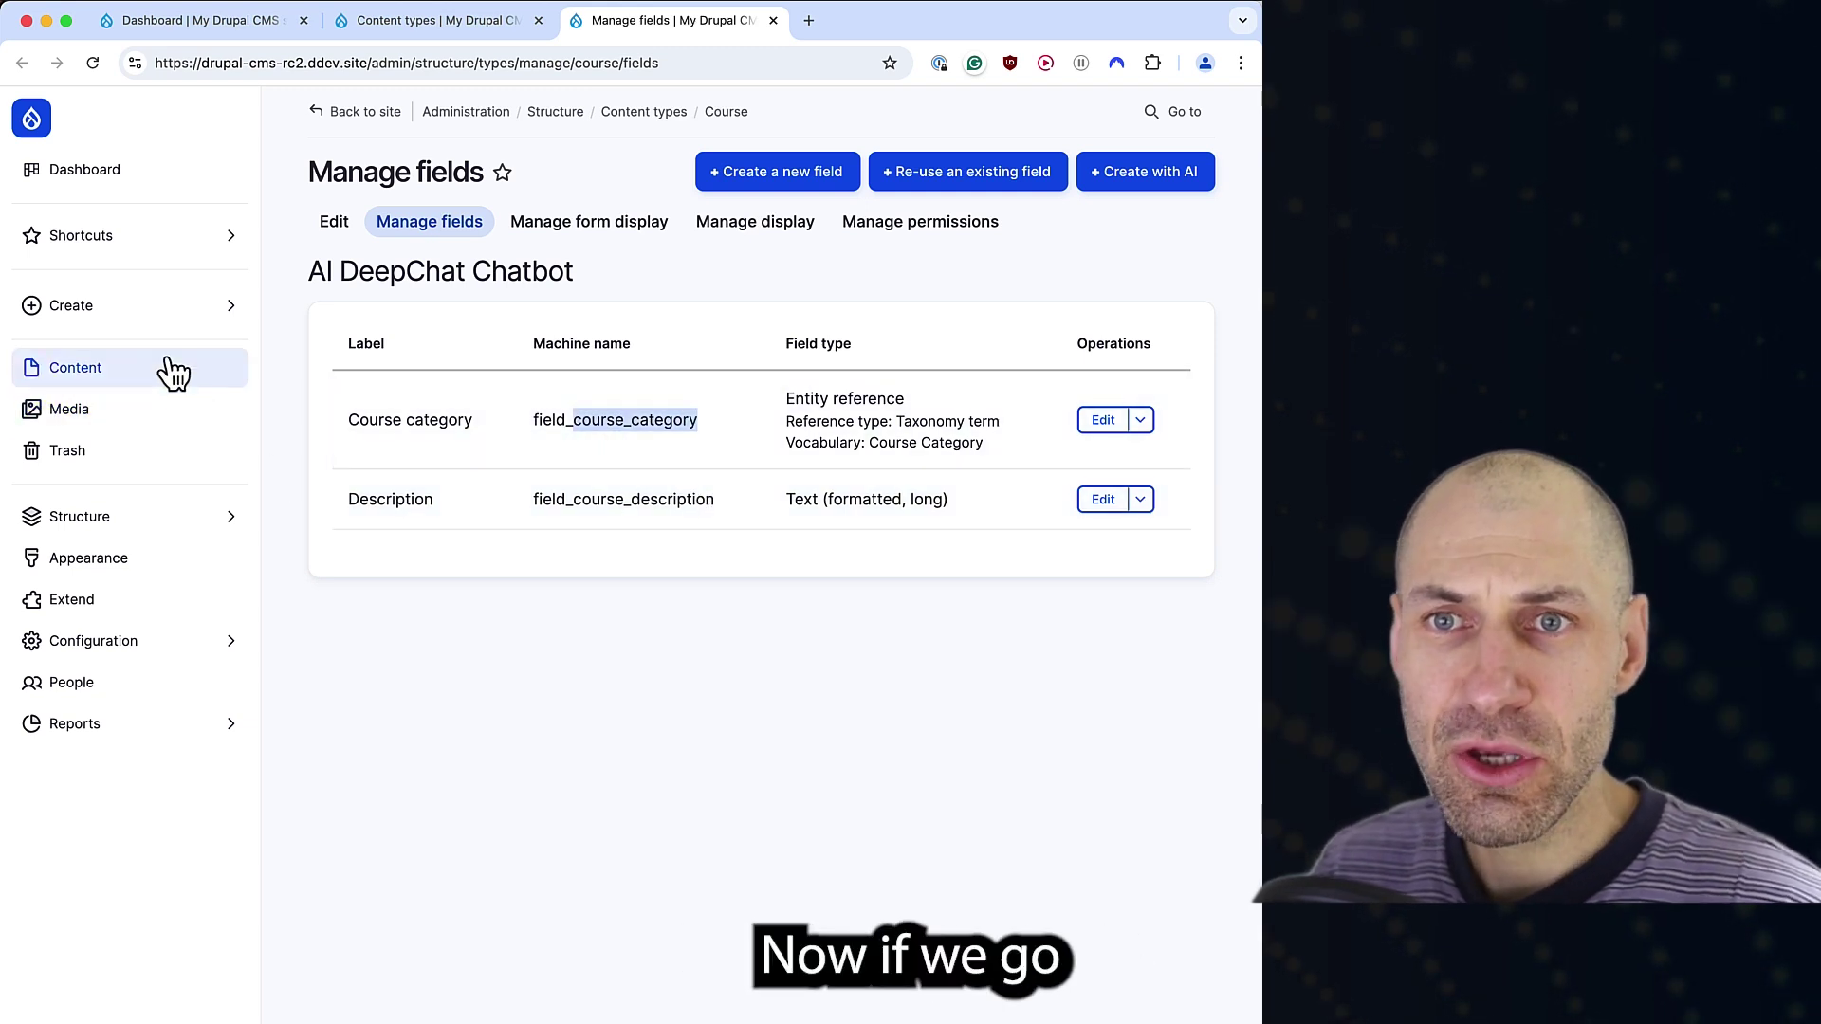
List the generated terms of the Course Category vocabulary under Structure > Taxonomy.
left_click(180, 524)
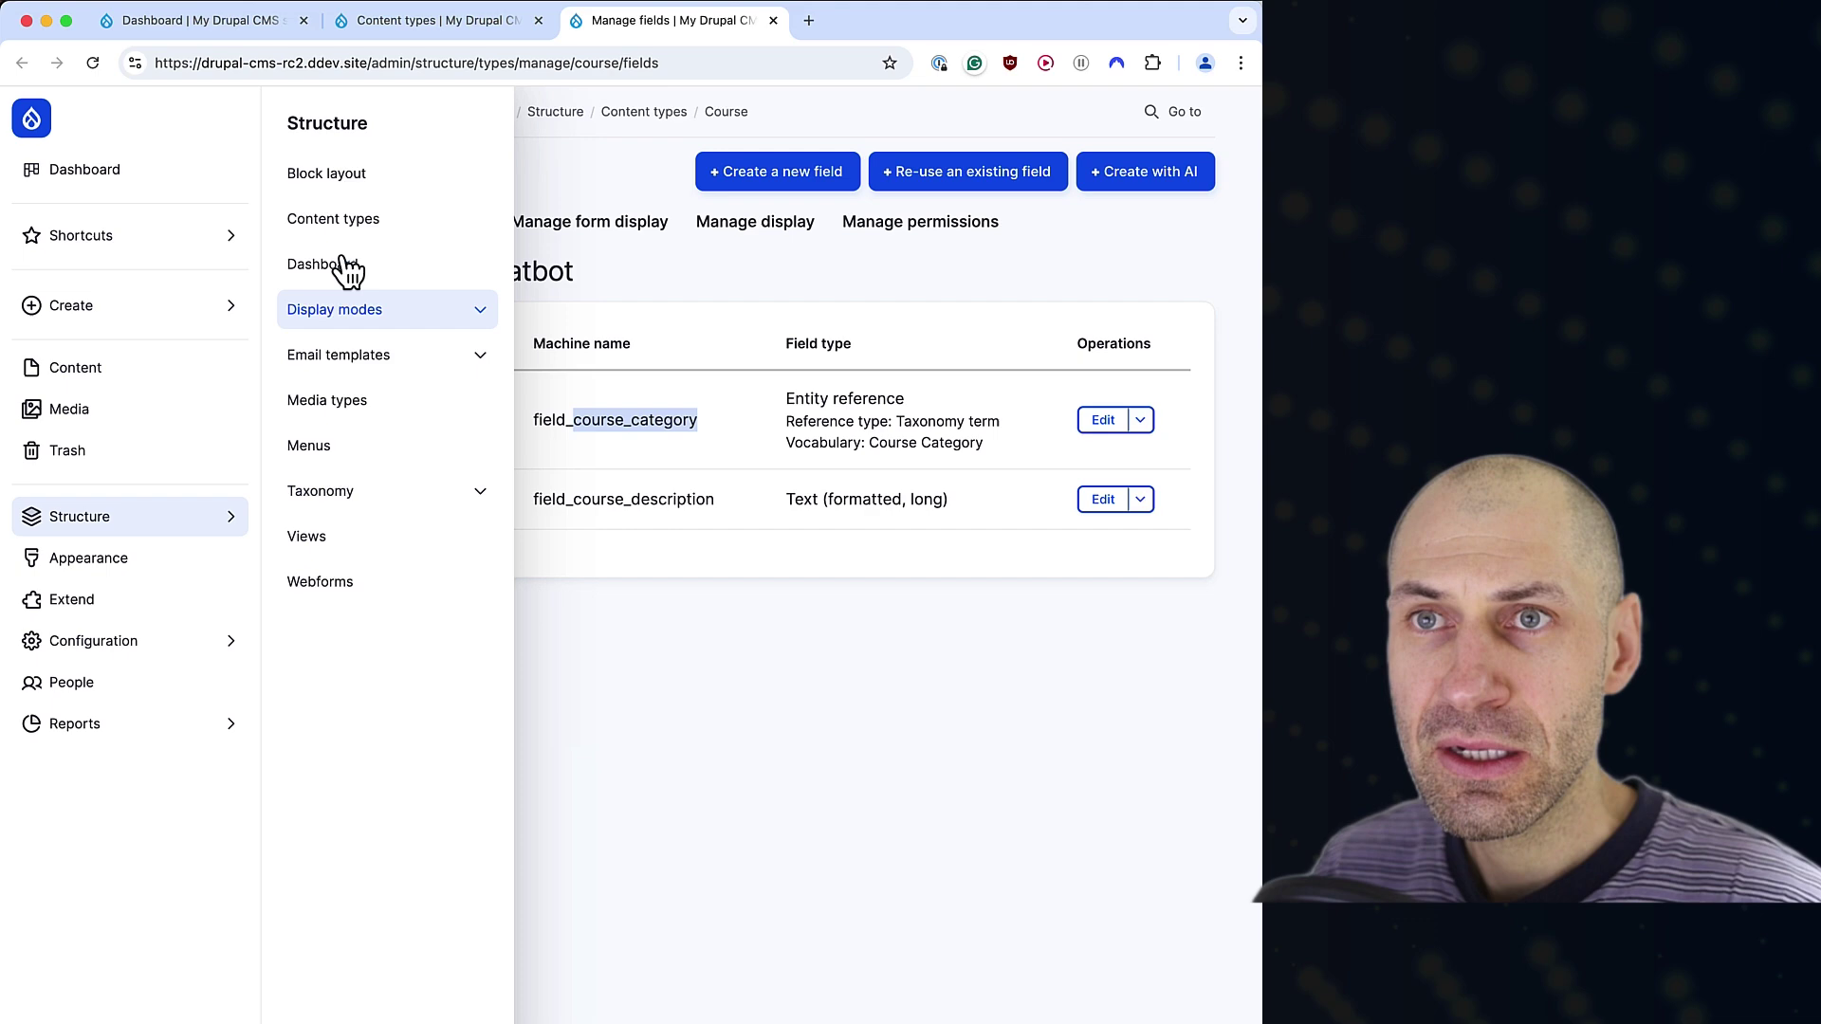
left_click(885, 17)
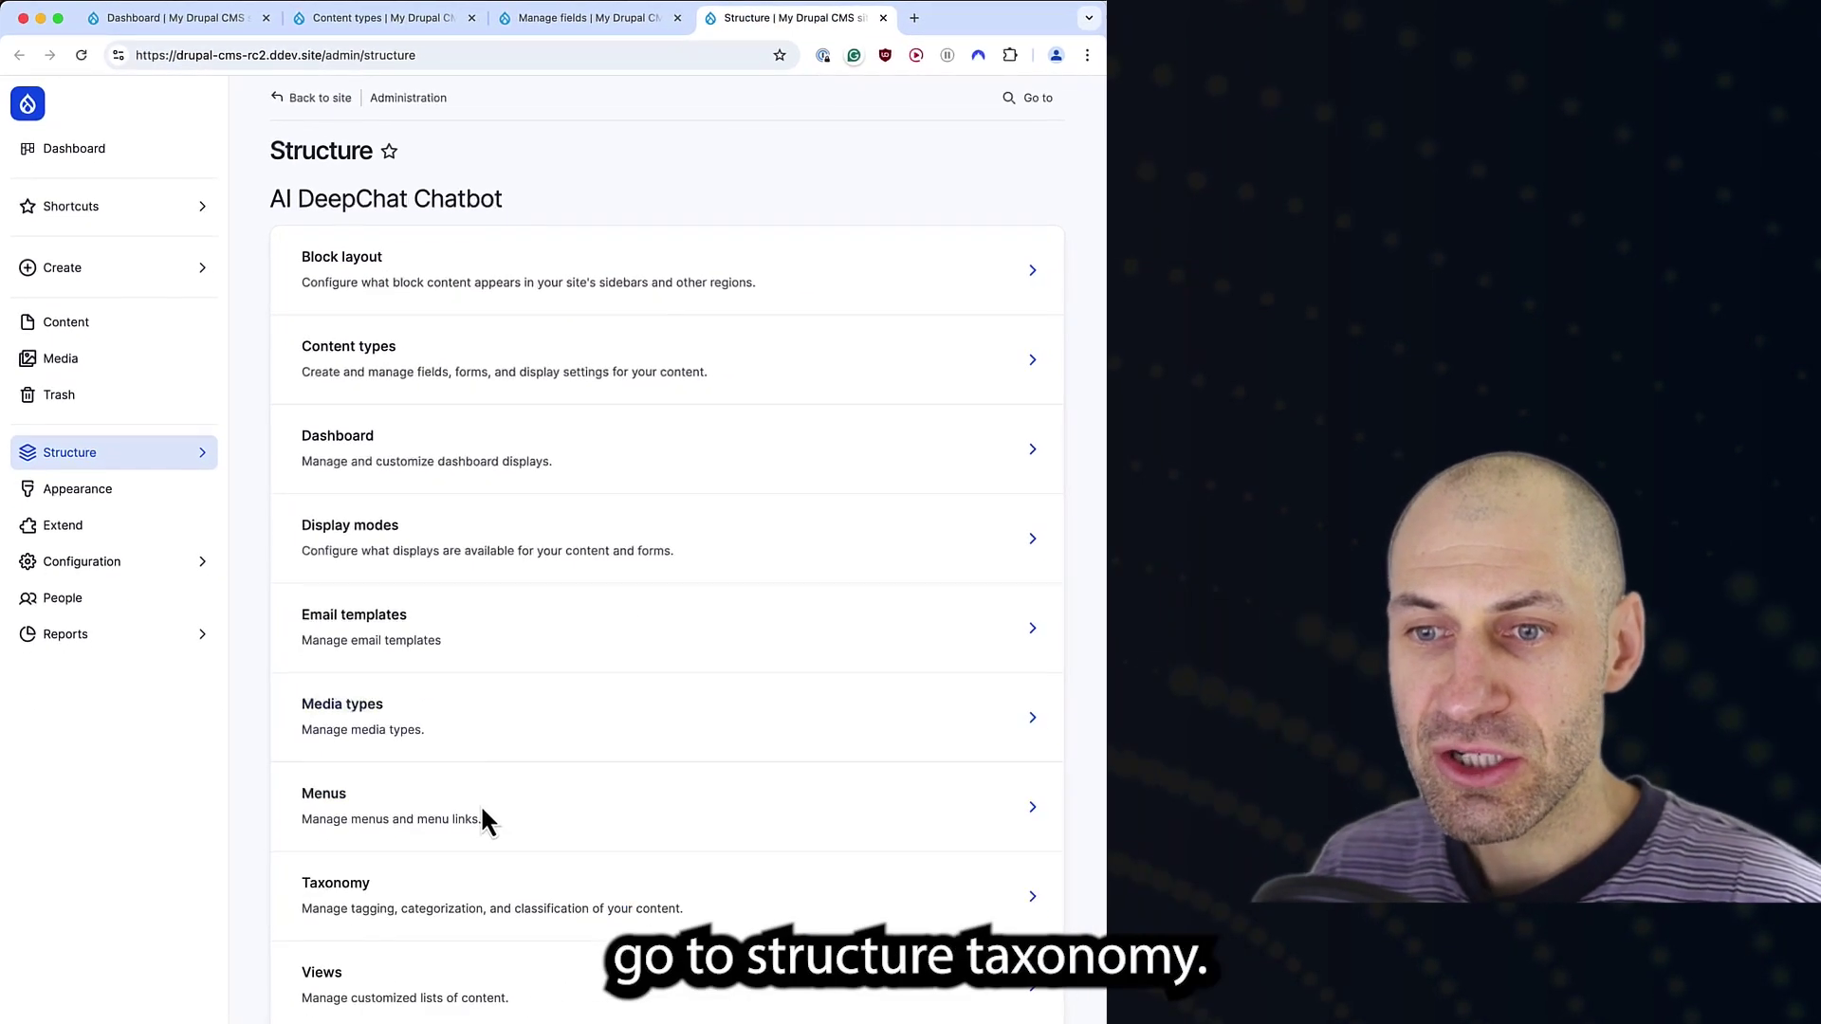
left_click(428, 890)
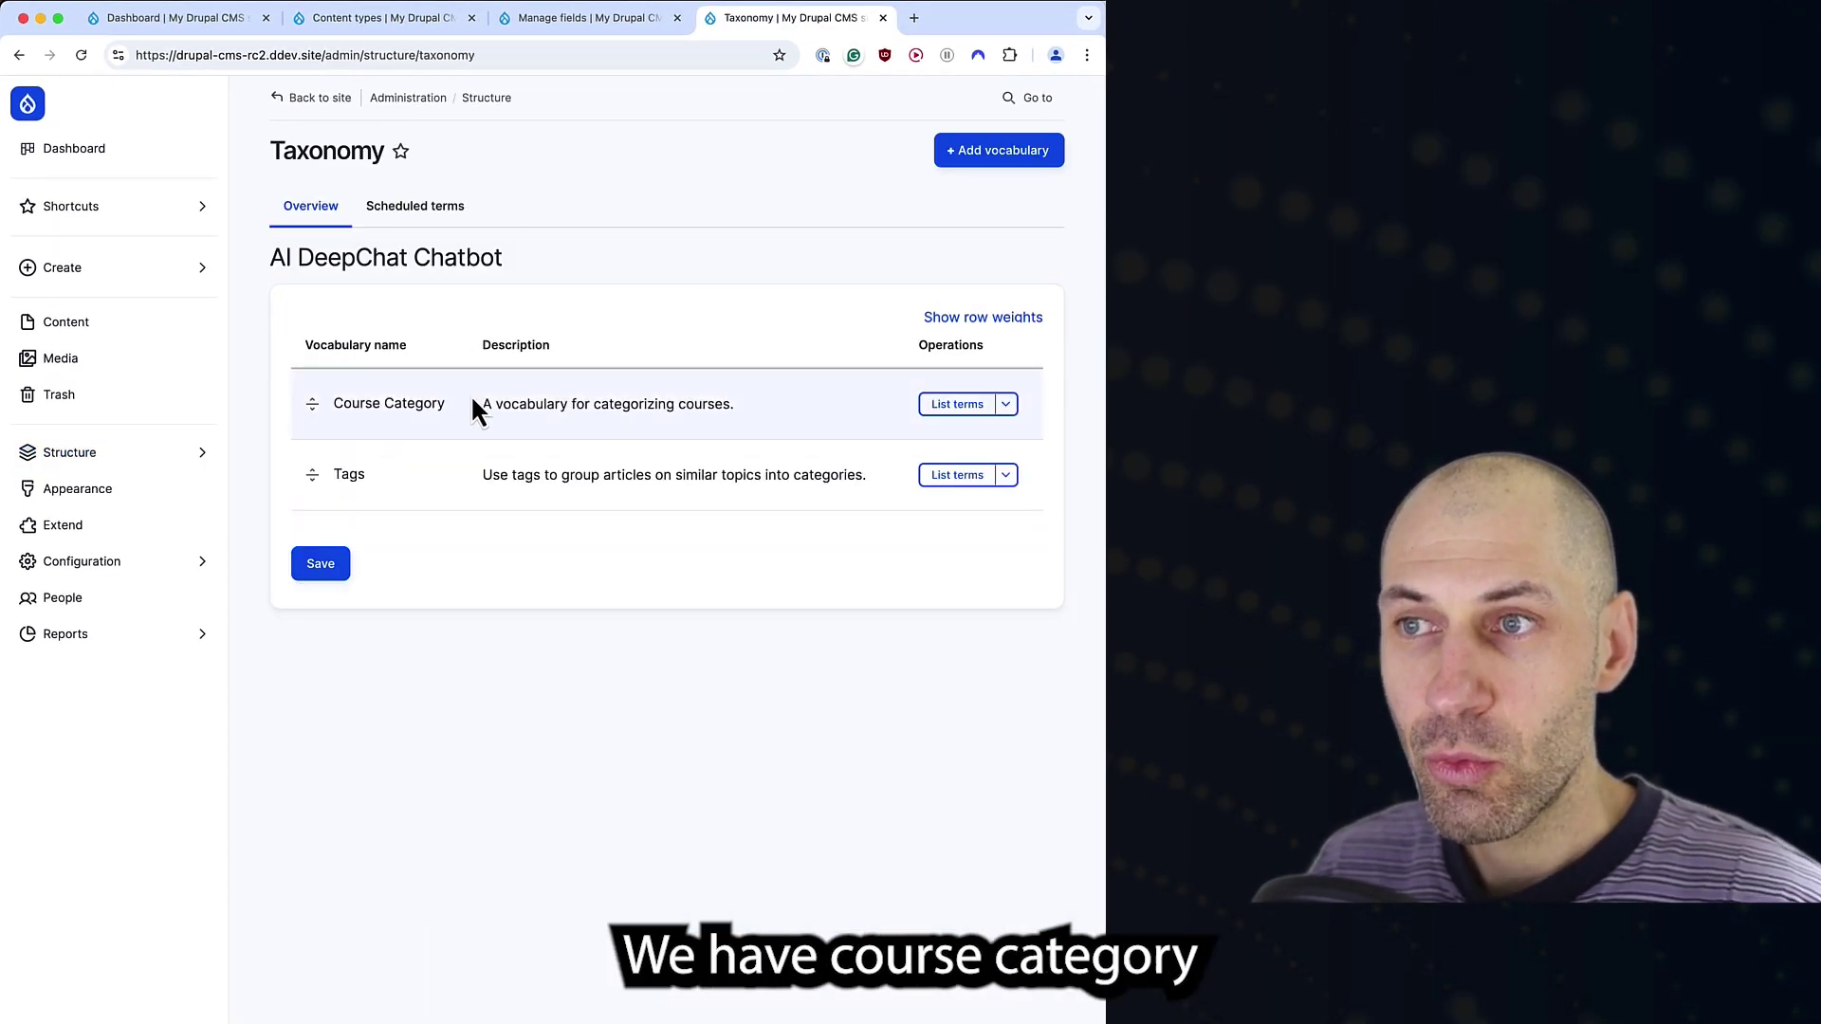
left_click(972, 405)
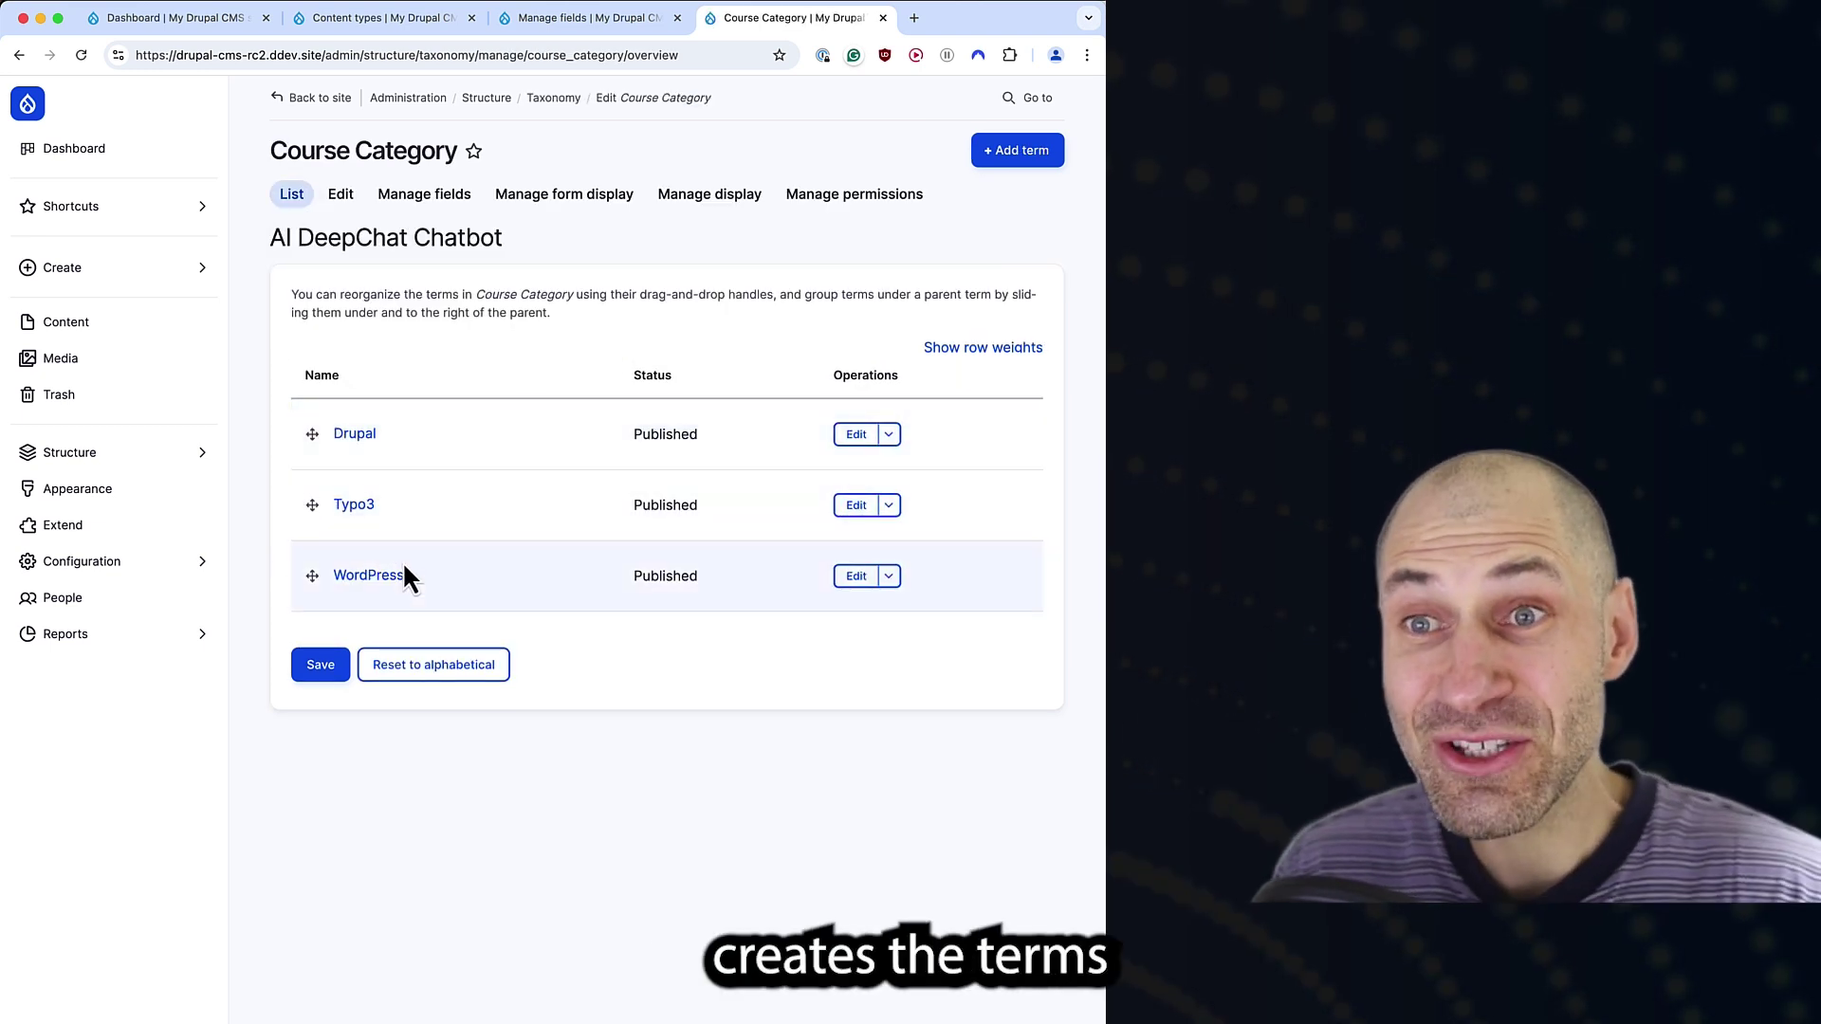
Open the Lesson content type's Manage fields and compare with the prompt's Lesson Title line.
left_click(583, 17)
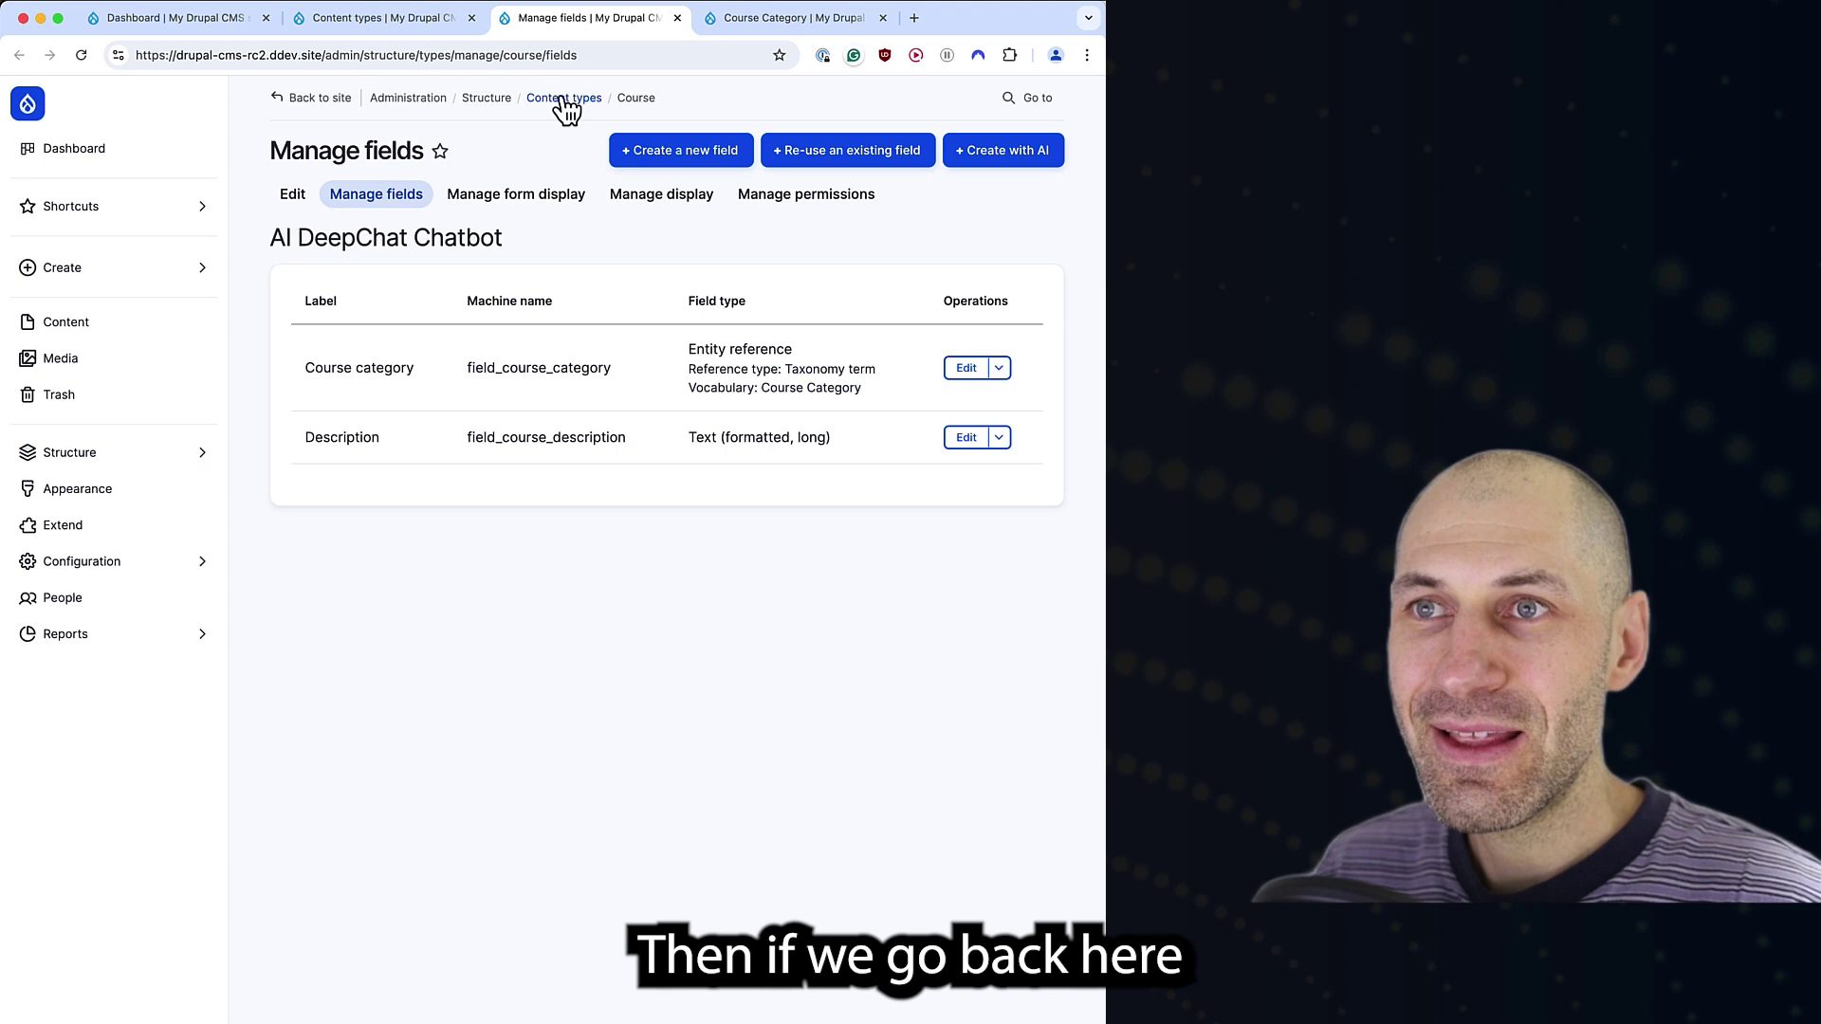
left_click(567, 99)
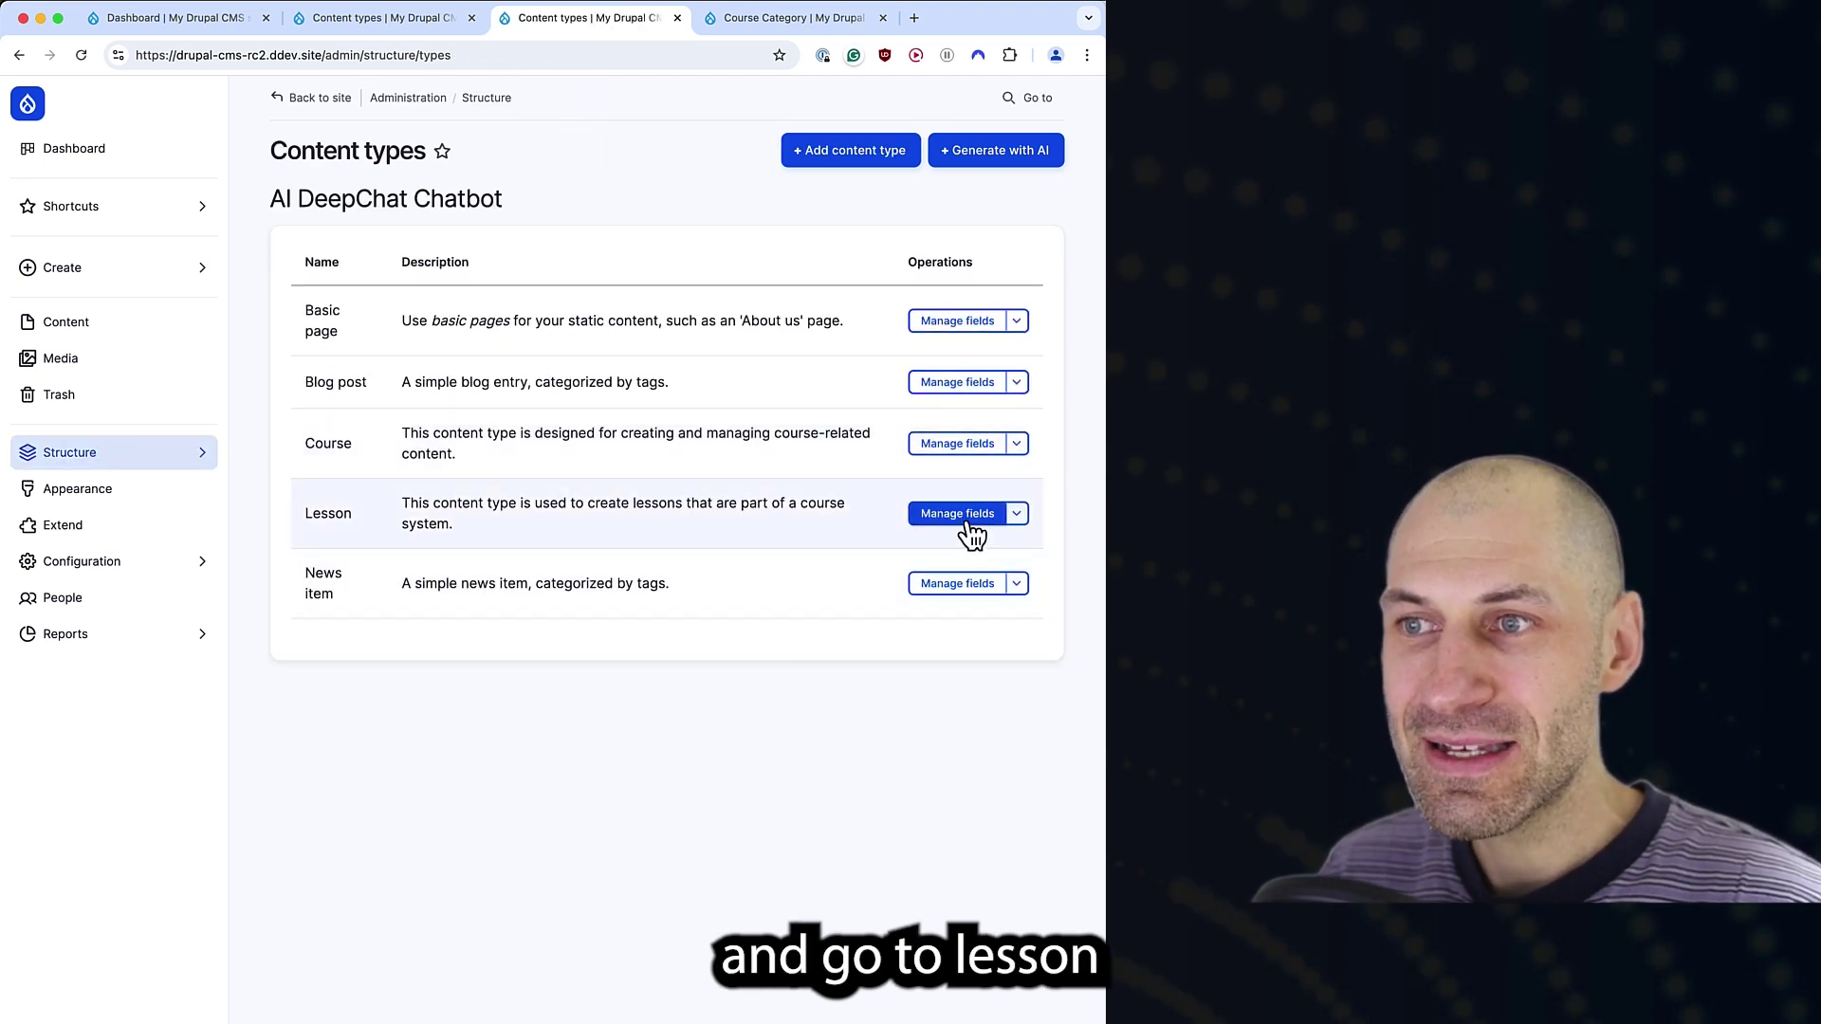
left_click(965, 516)
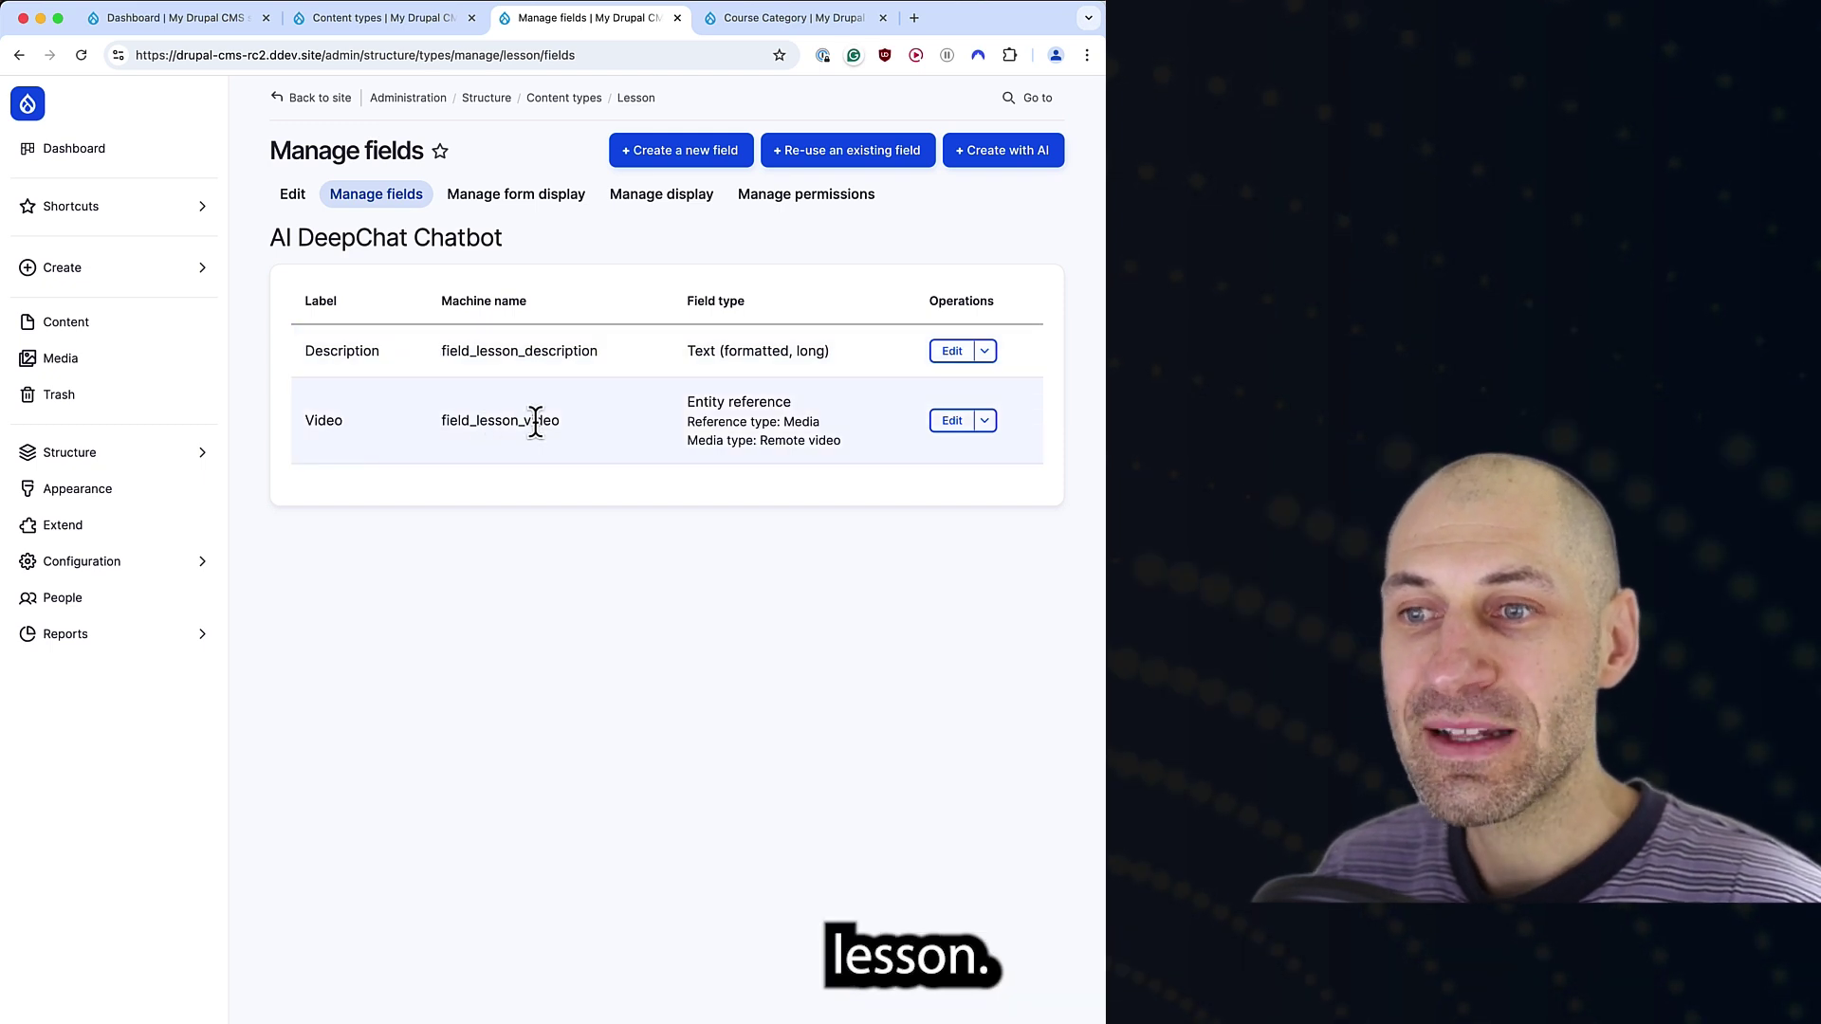
key("super+Tab")
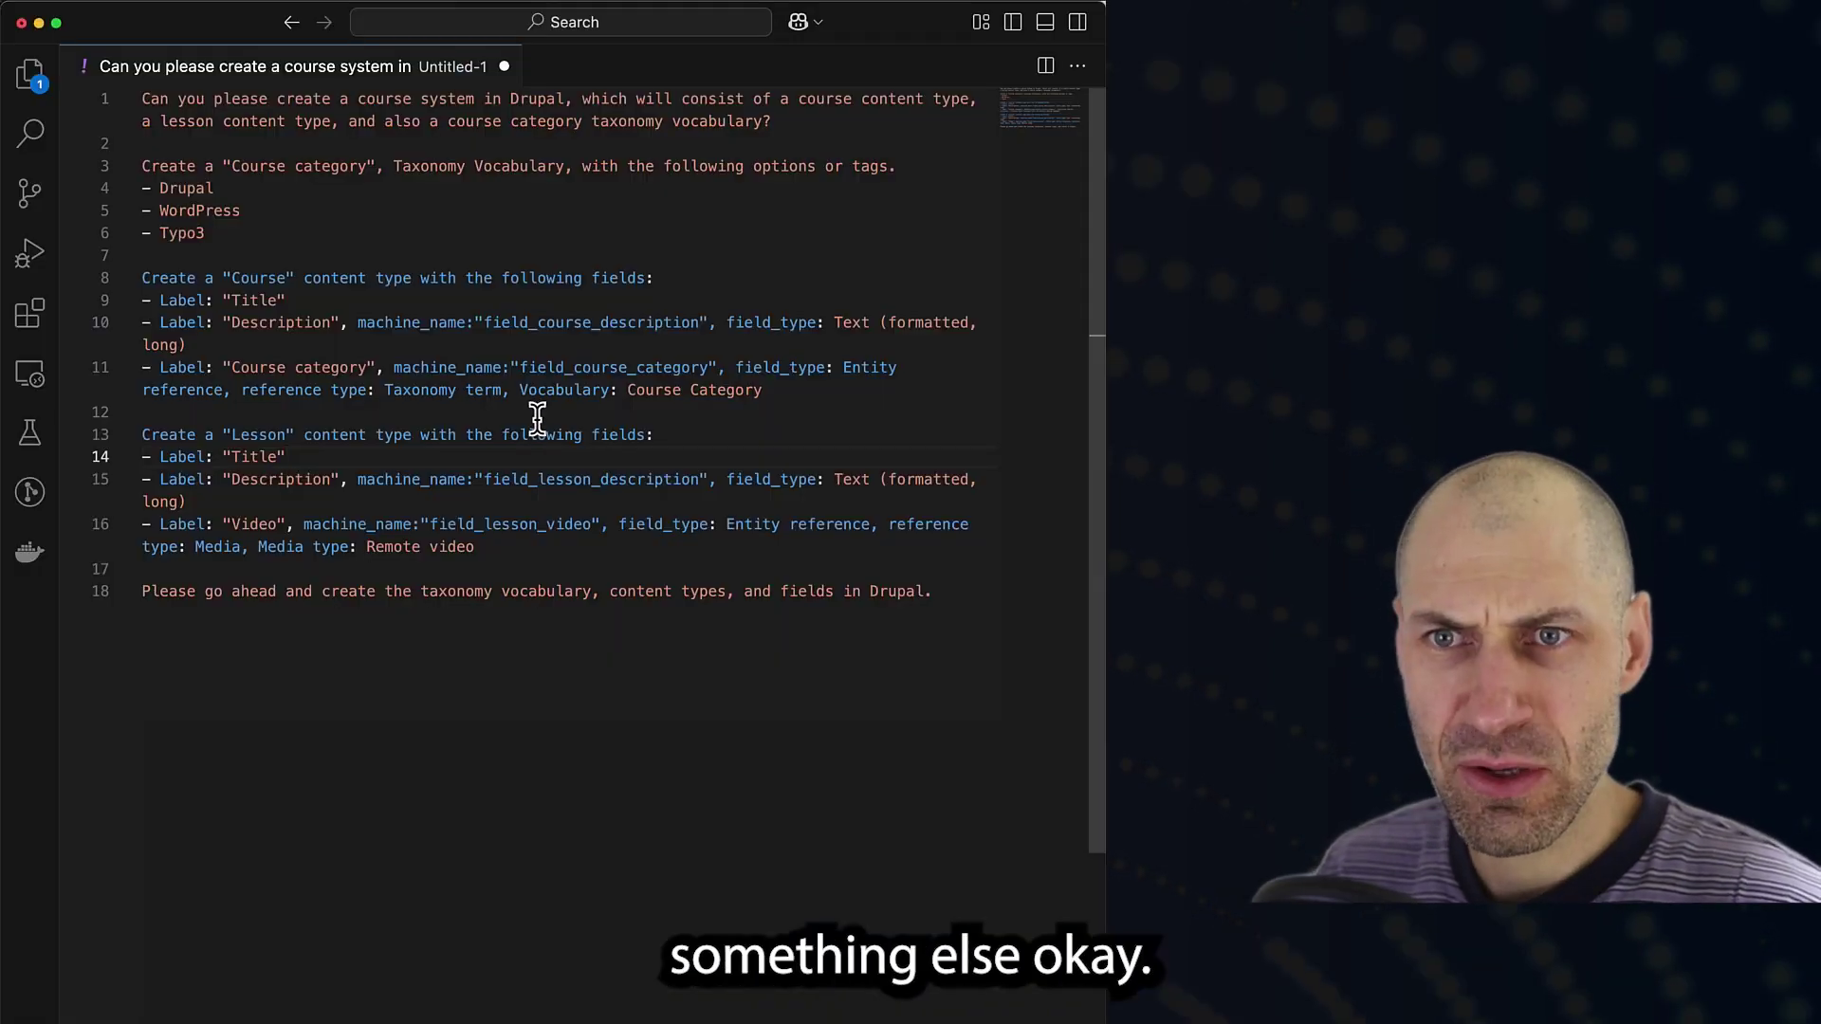
left_click_drag(284, 457, 159, 457)
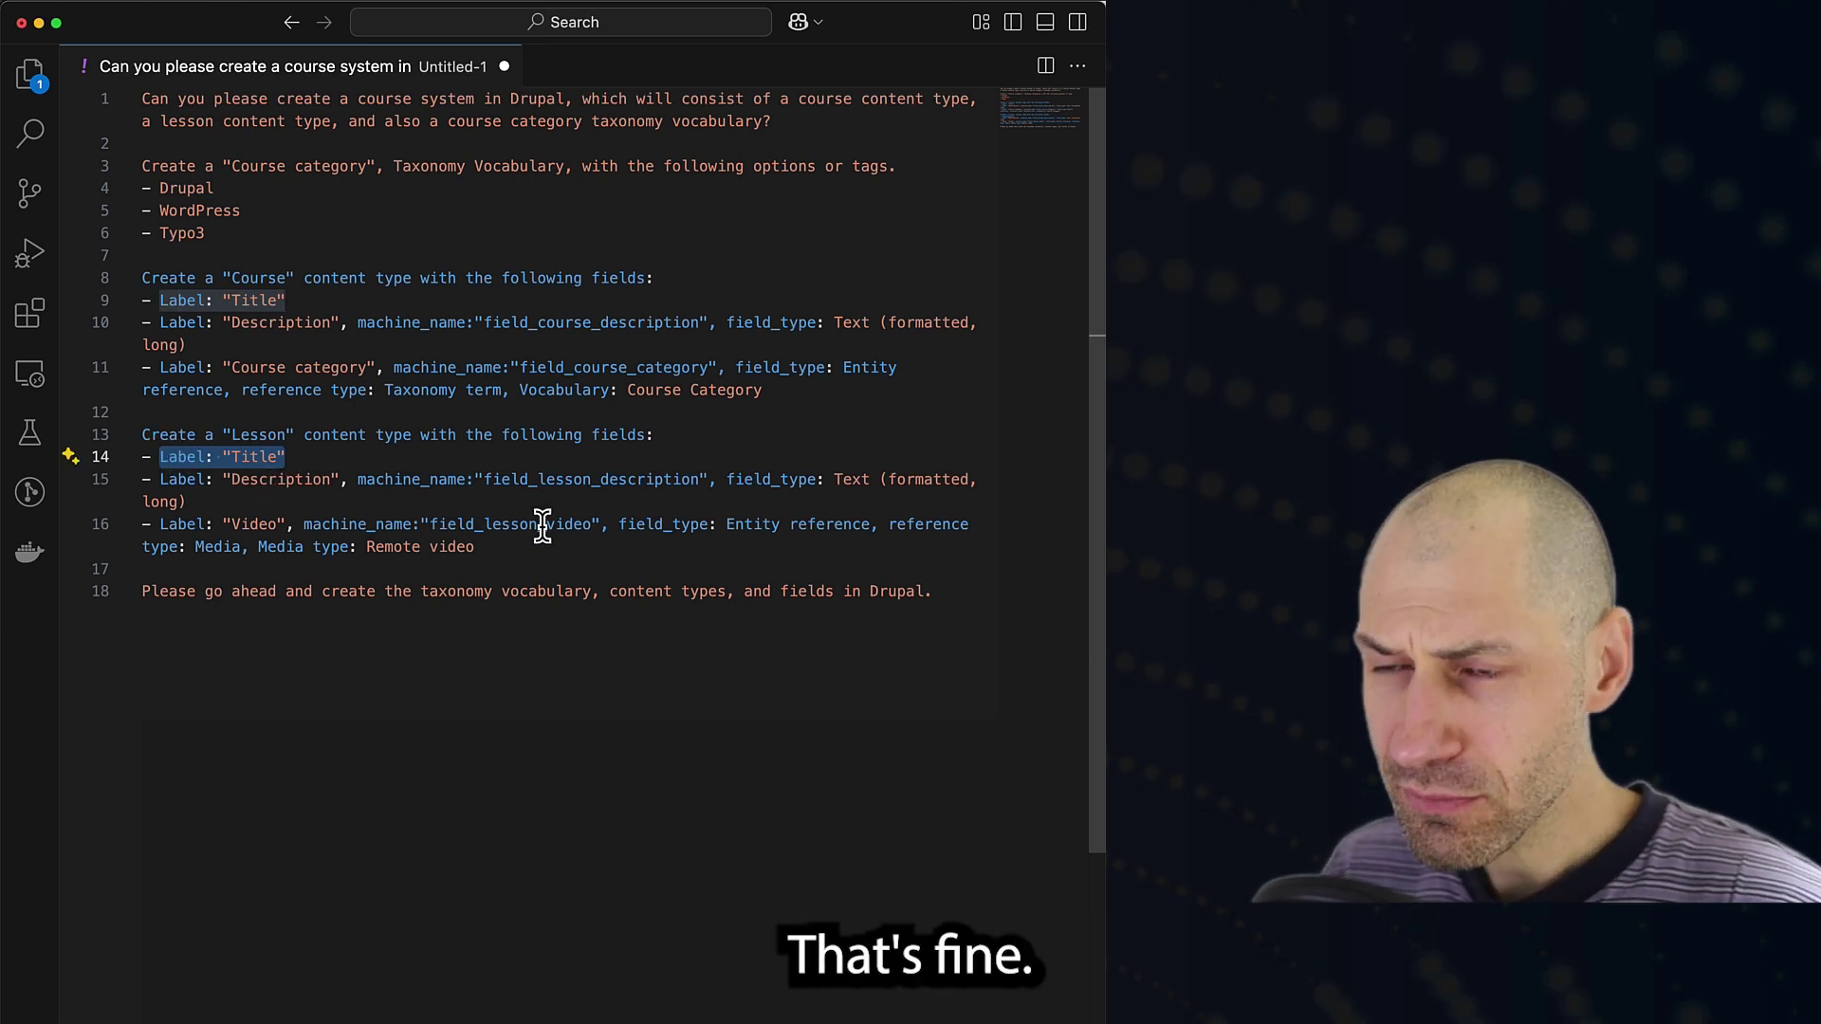
Create a Course titled 'How to use Drupal' with Course category Drupal and save it.
key("super+Tab")
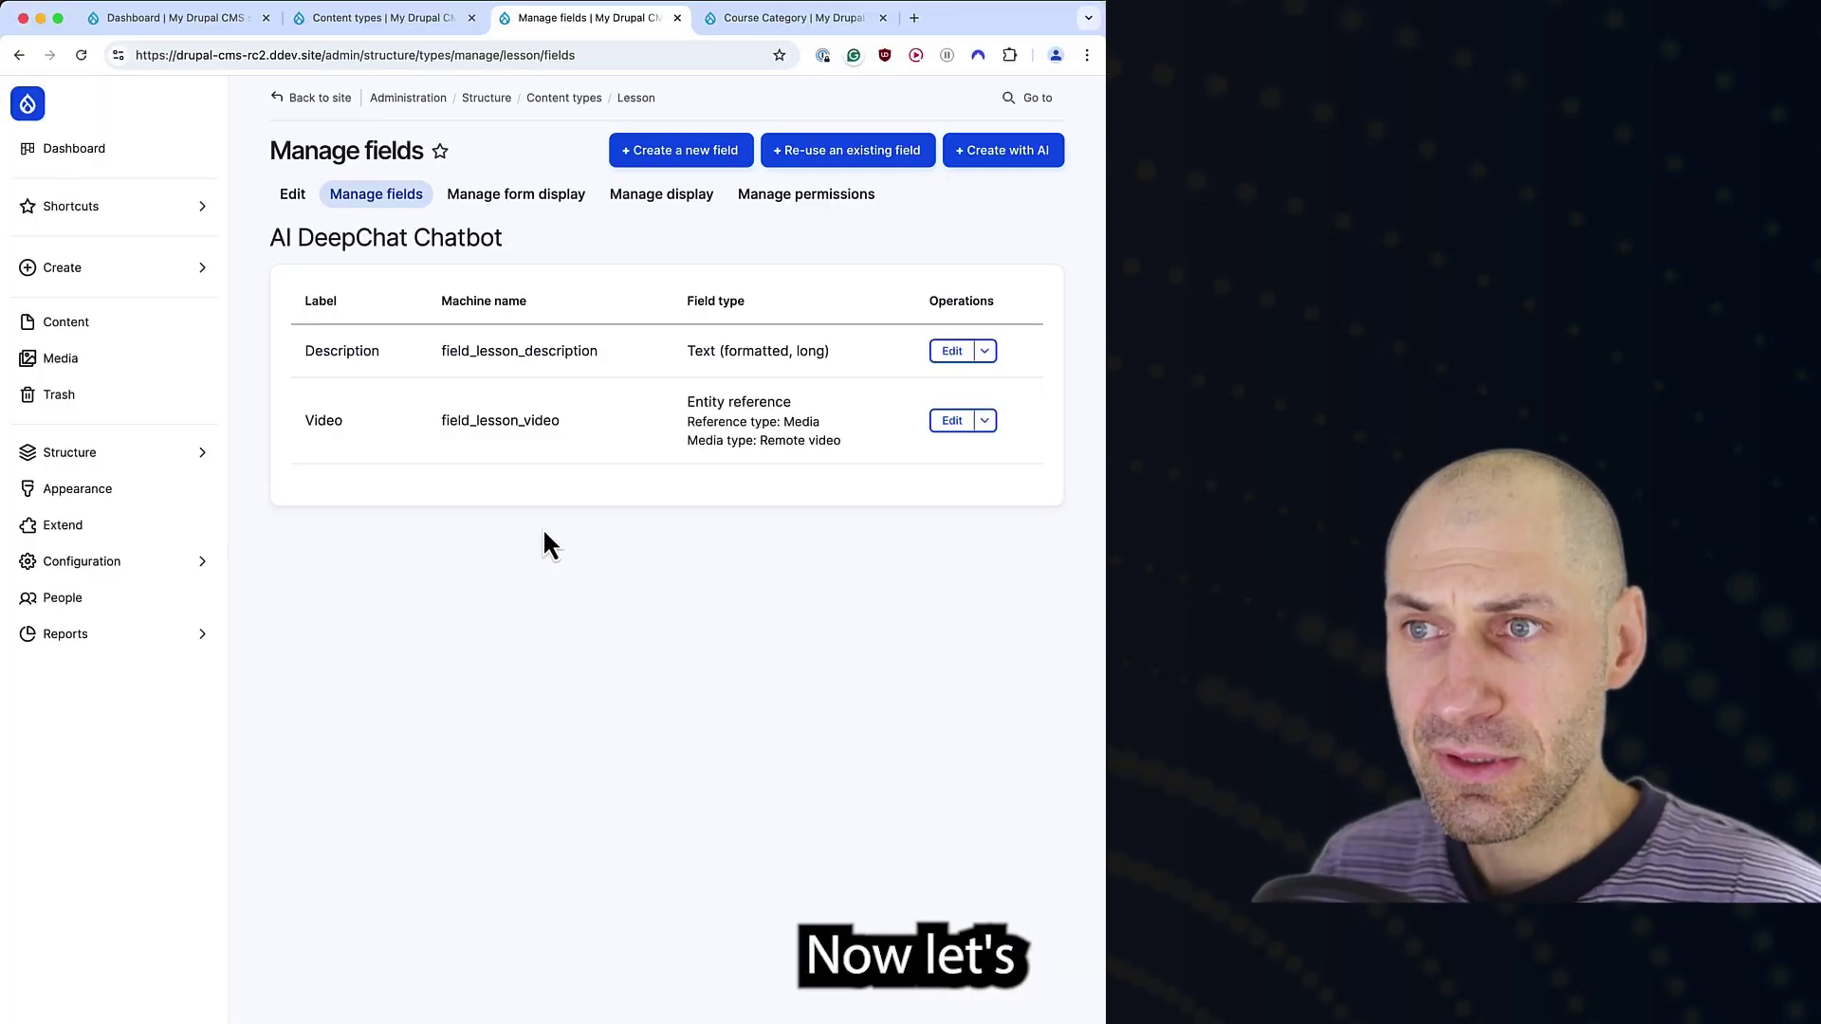
left_click(194, 268)
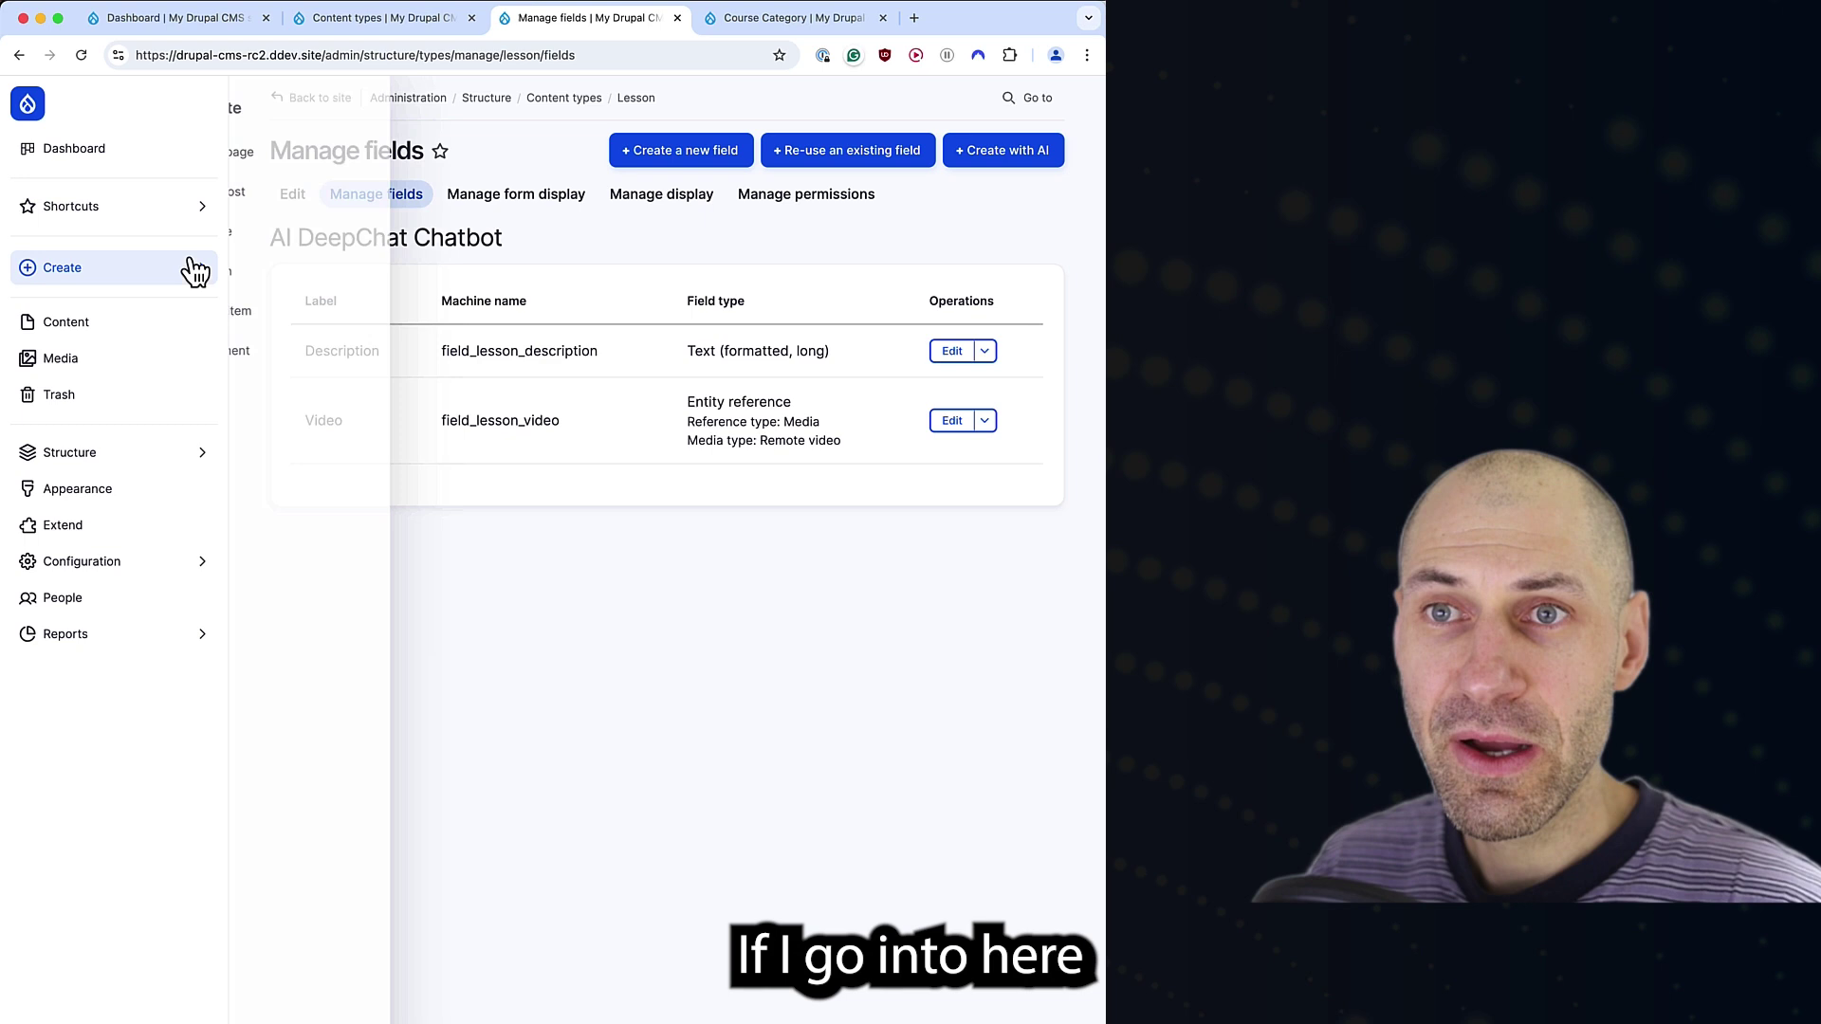
left_click(302, 237, "super")
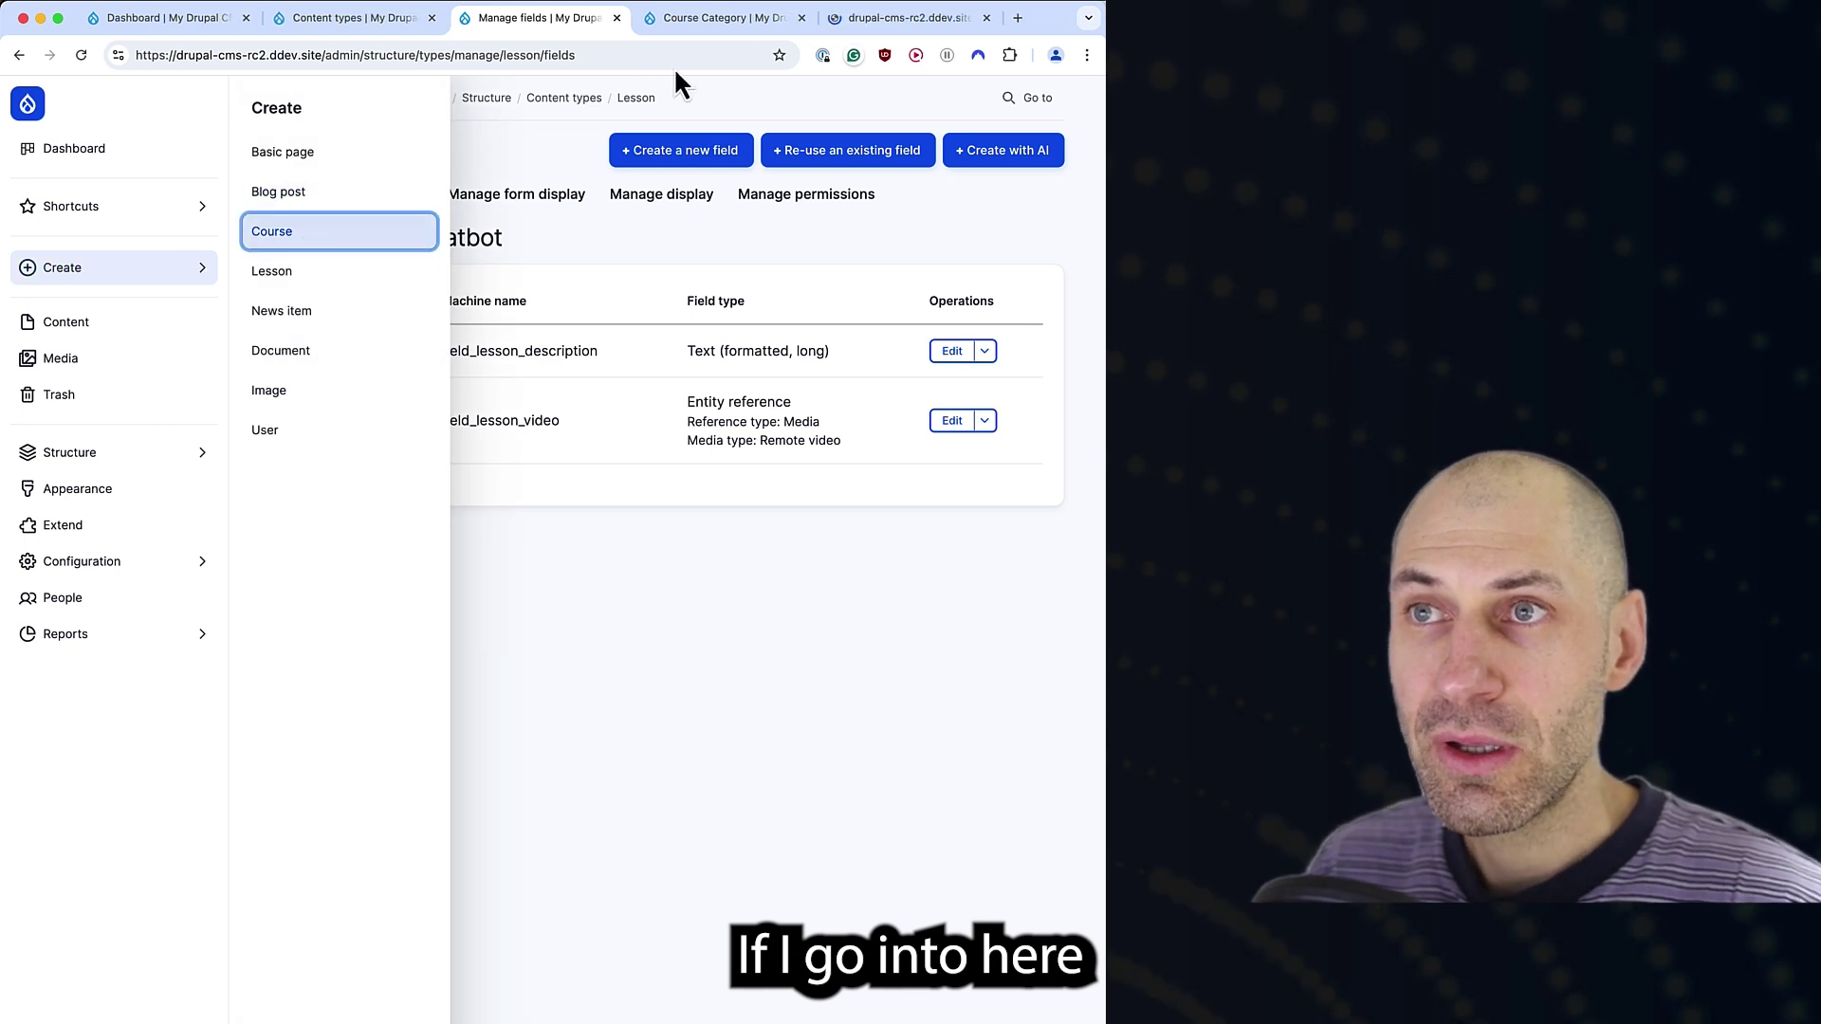
left_click(844, 21)
left_click(452, 289)
type("How to use Drupal")
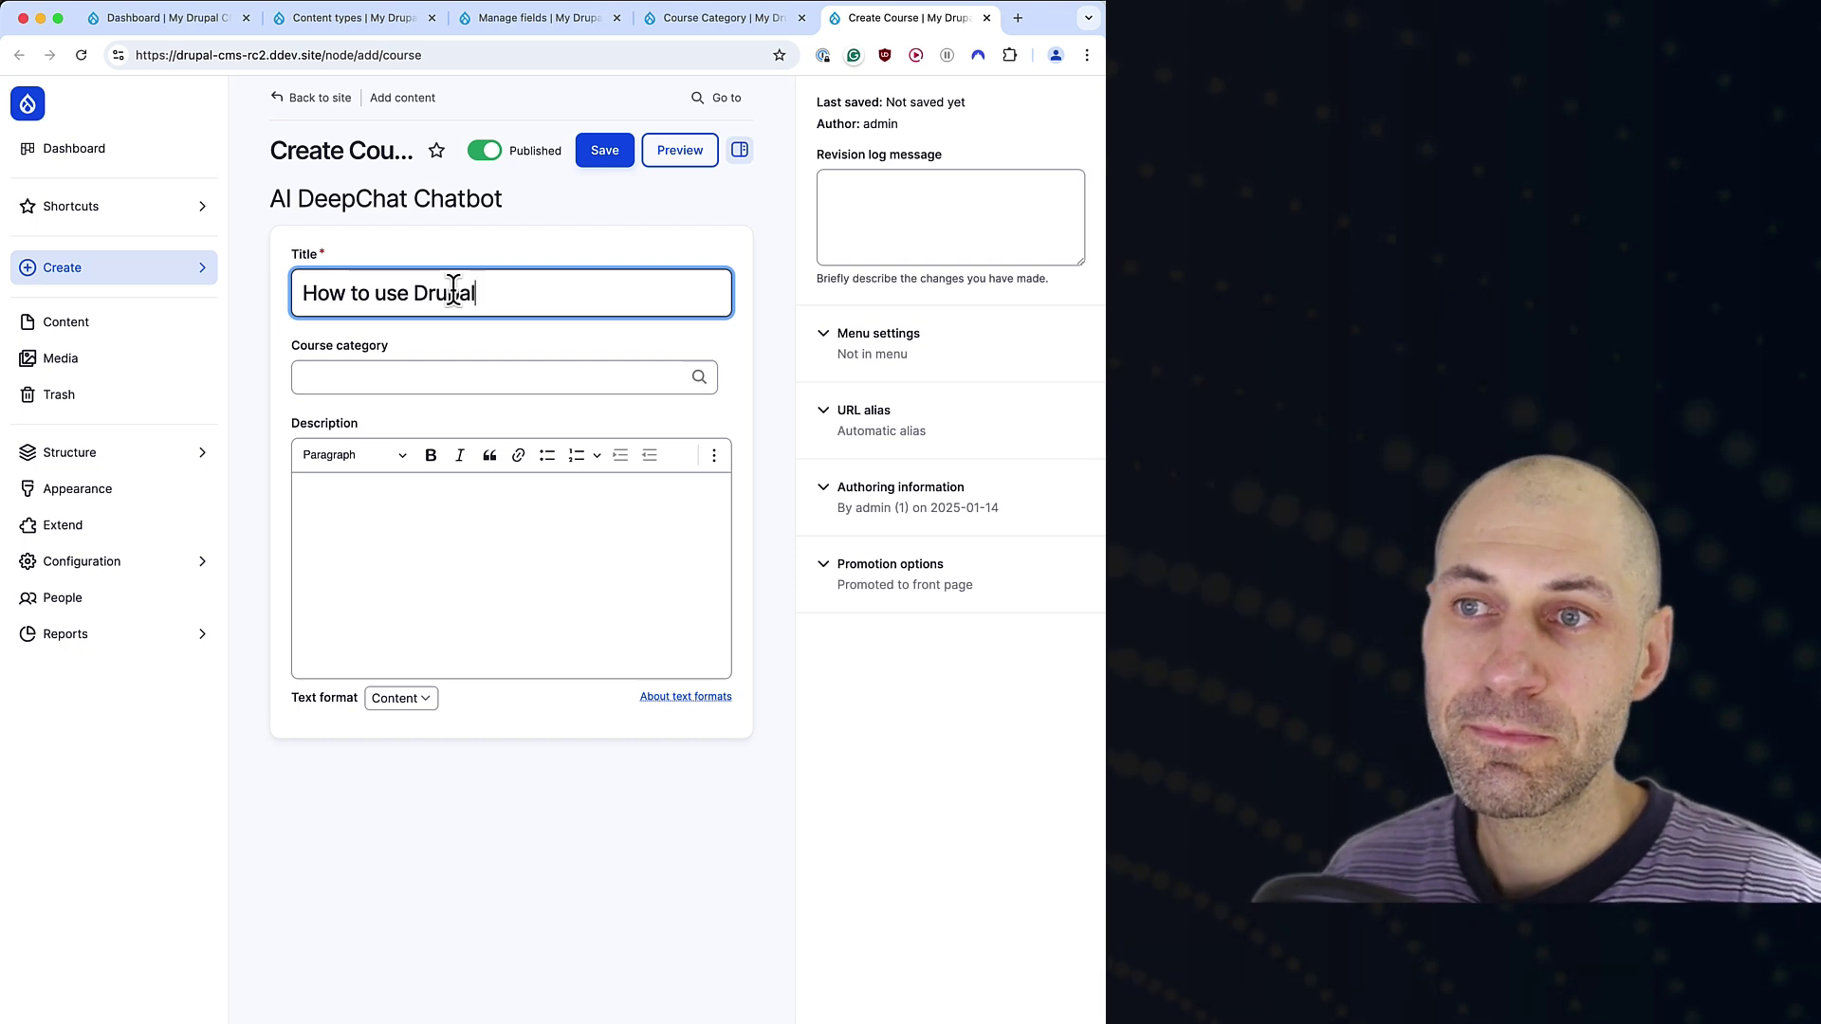
left_click(370, 377)
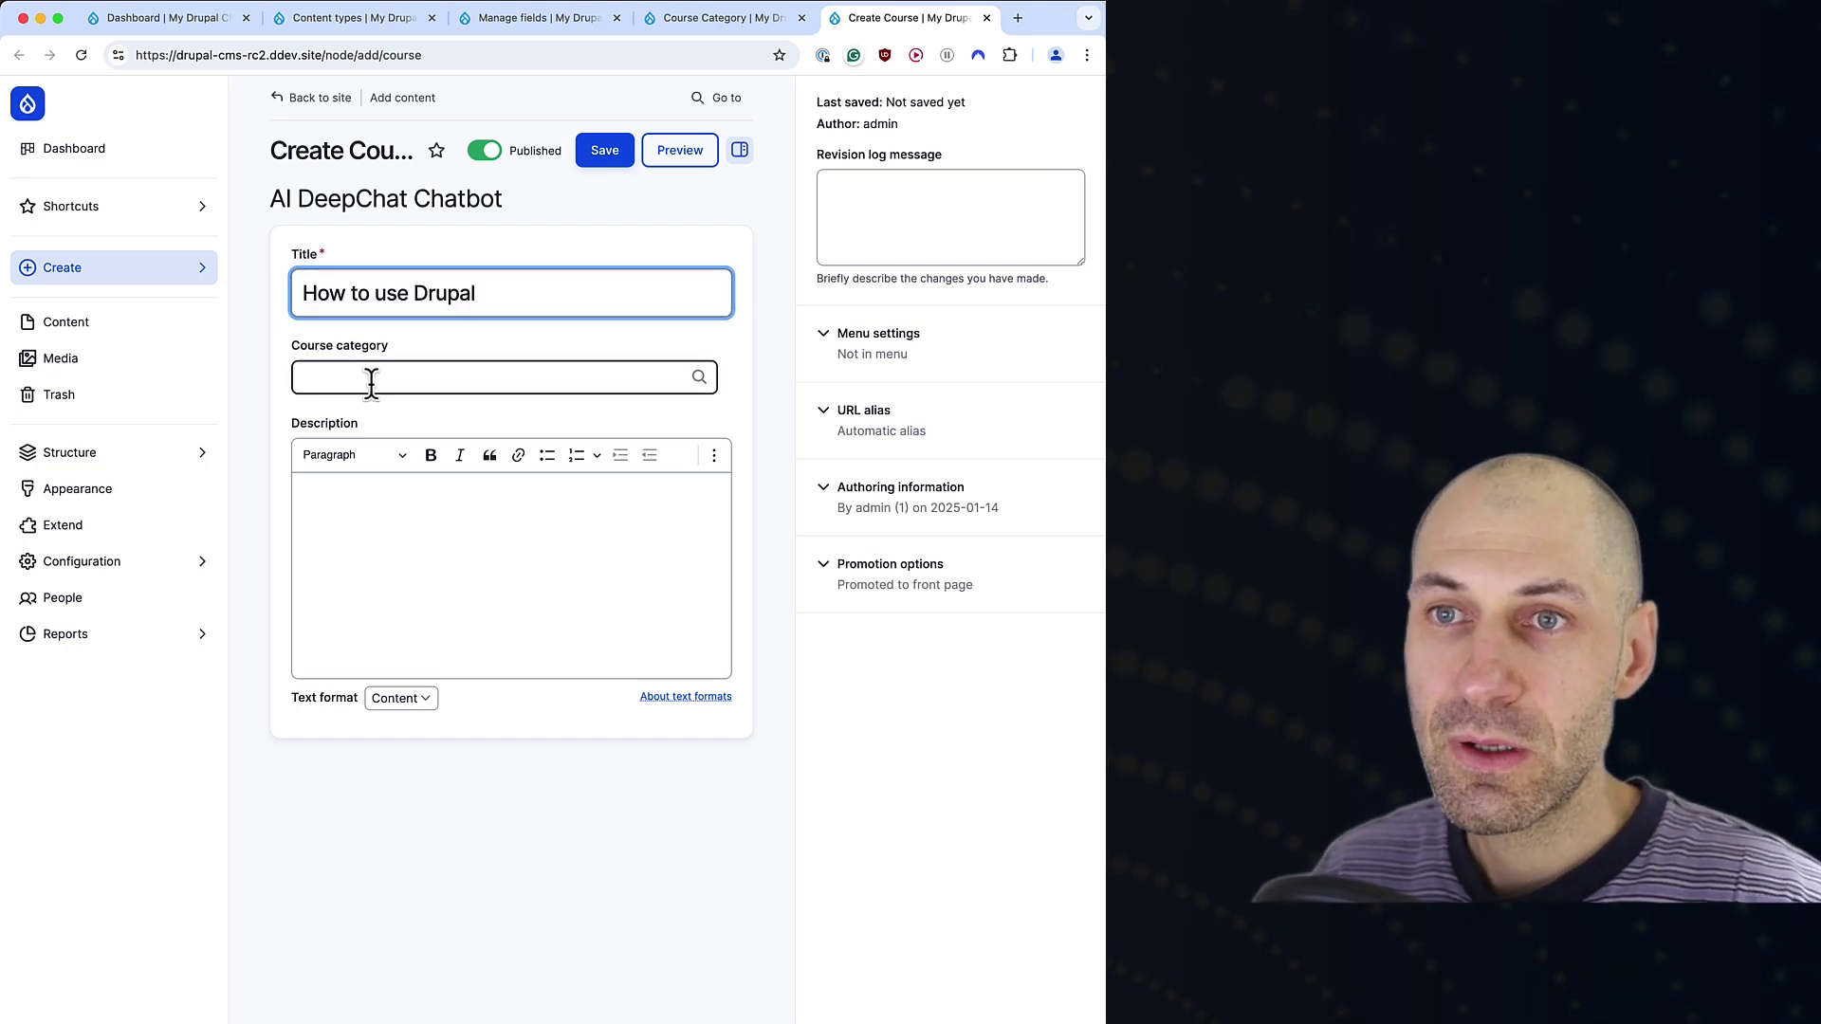
type("Dr")
key("Down")
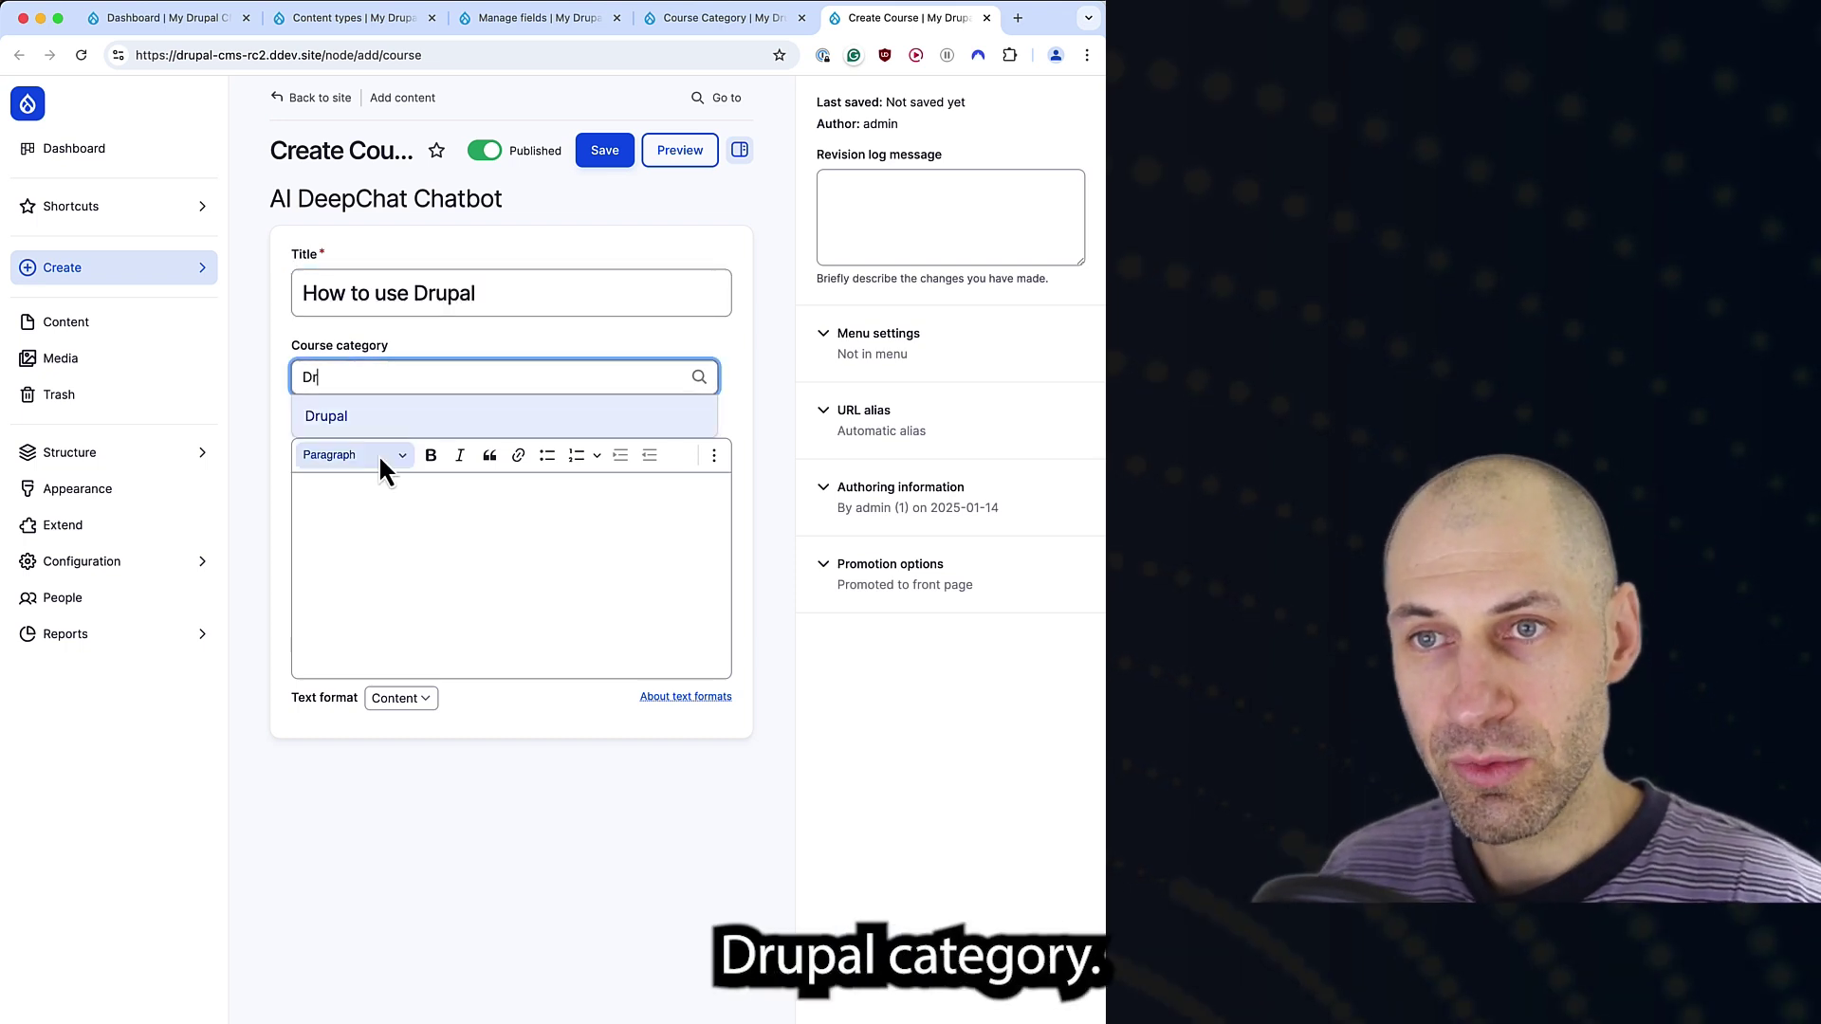
key("Return")
left_click(605, 156)
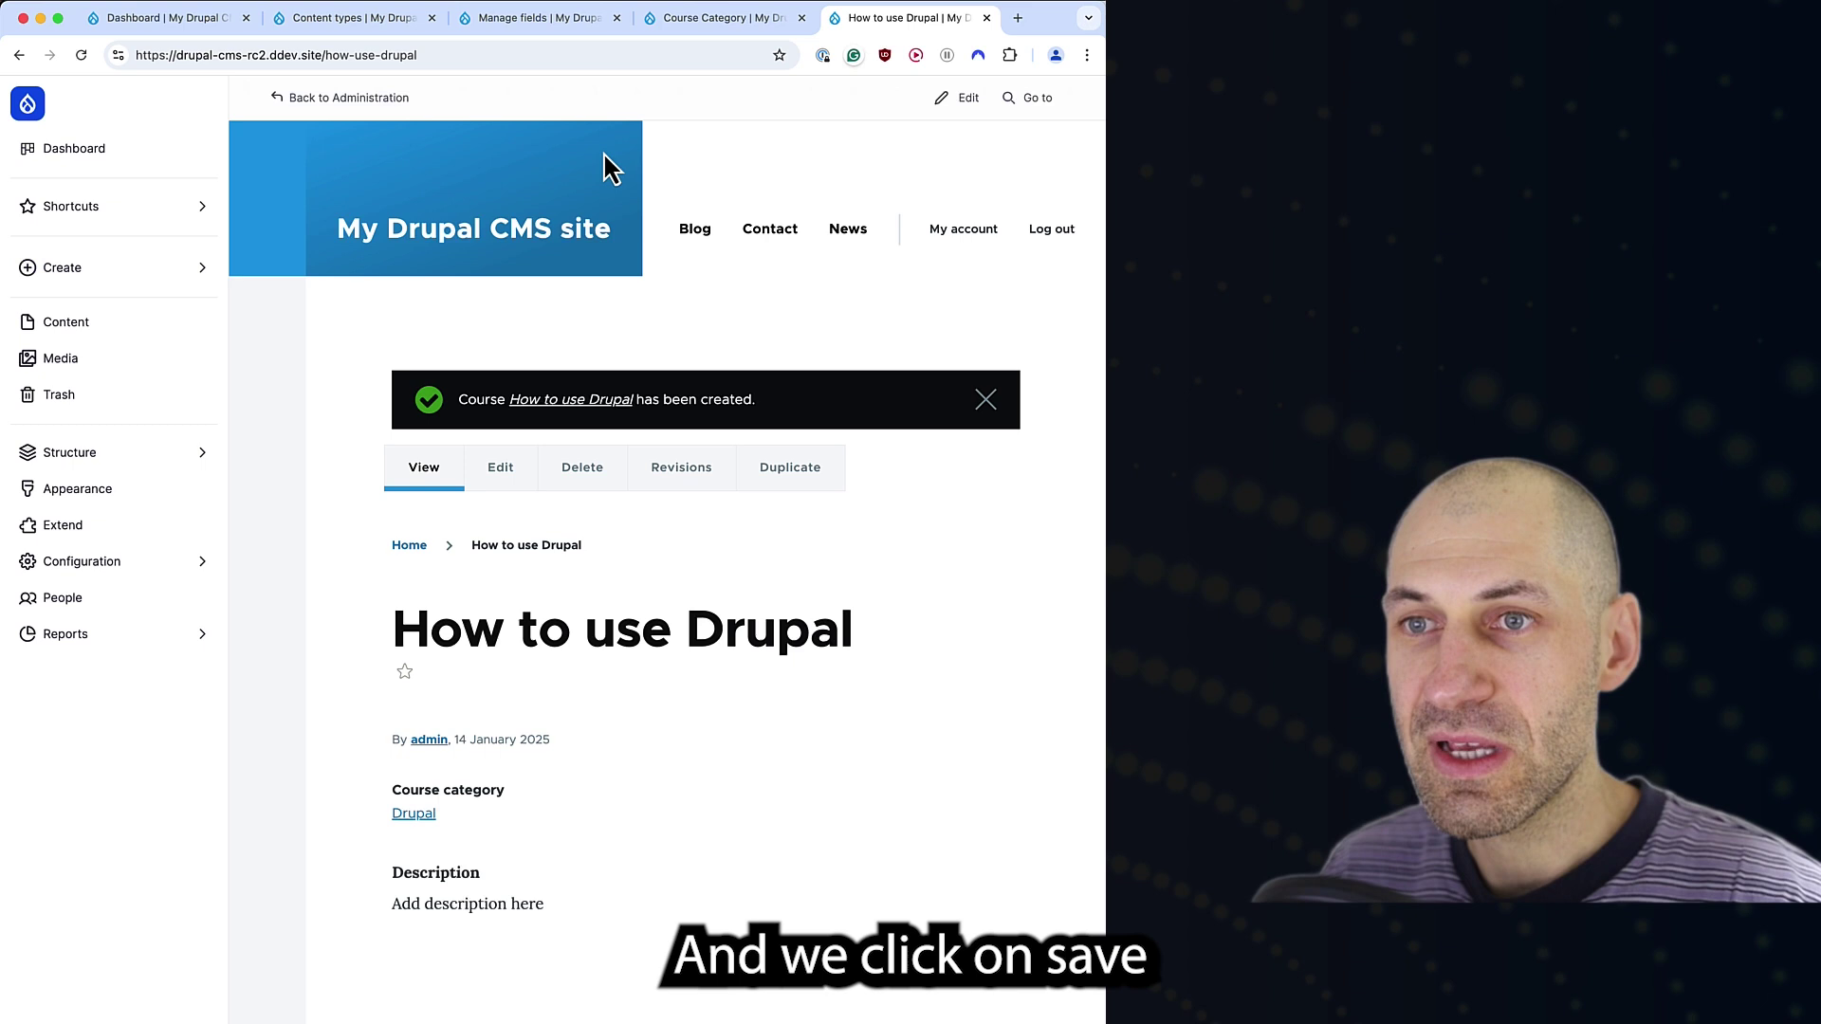
Start a Lesson titled 'How to install Drupal', then check the prompt's Lesson definition in VS Code.
left_click(171, 279)
left_click(278, 316)
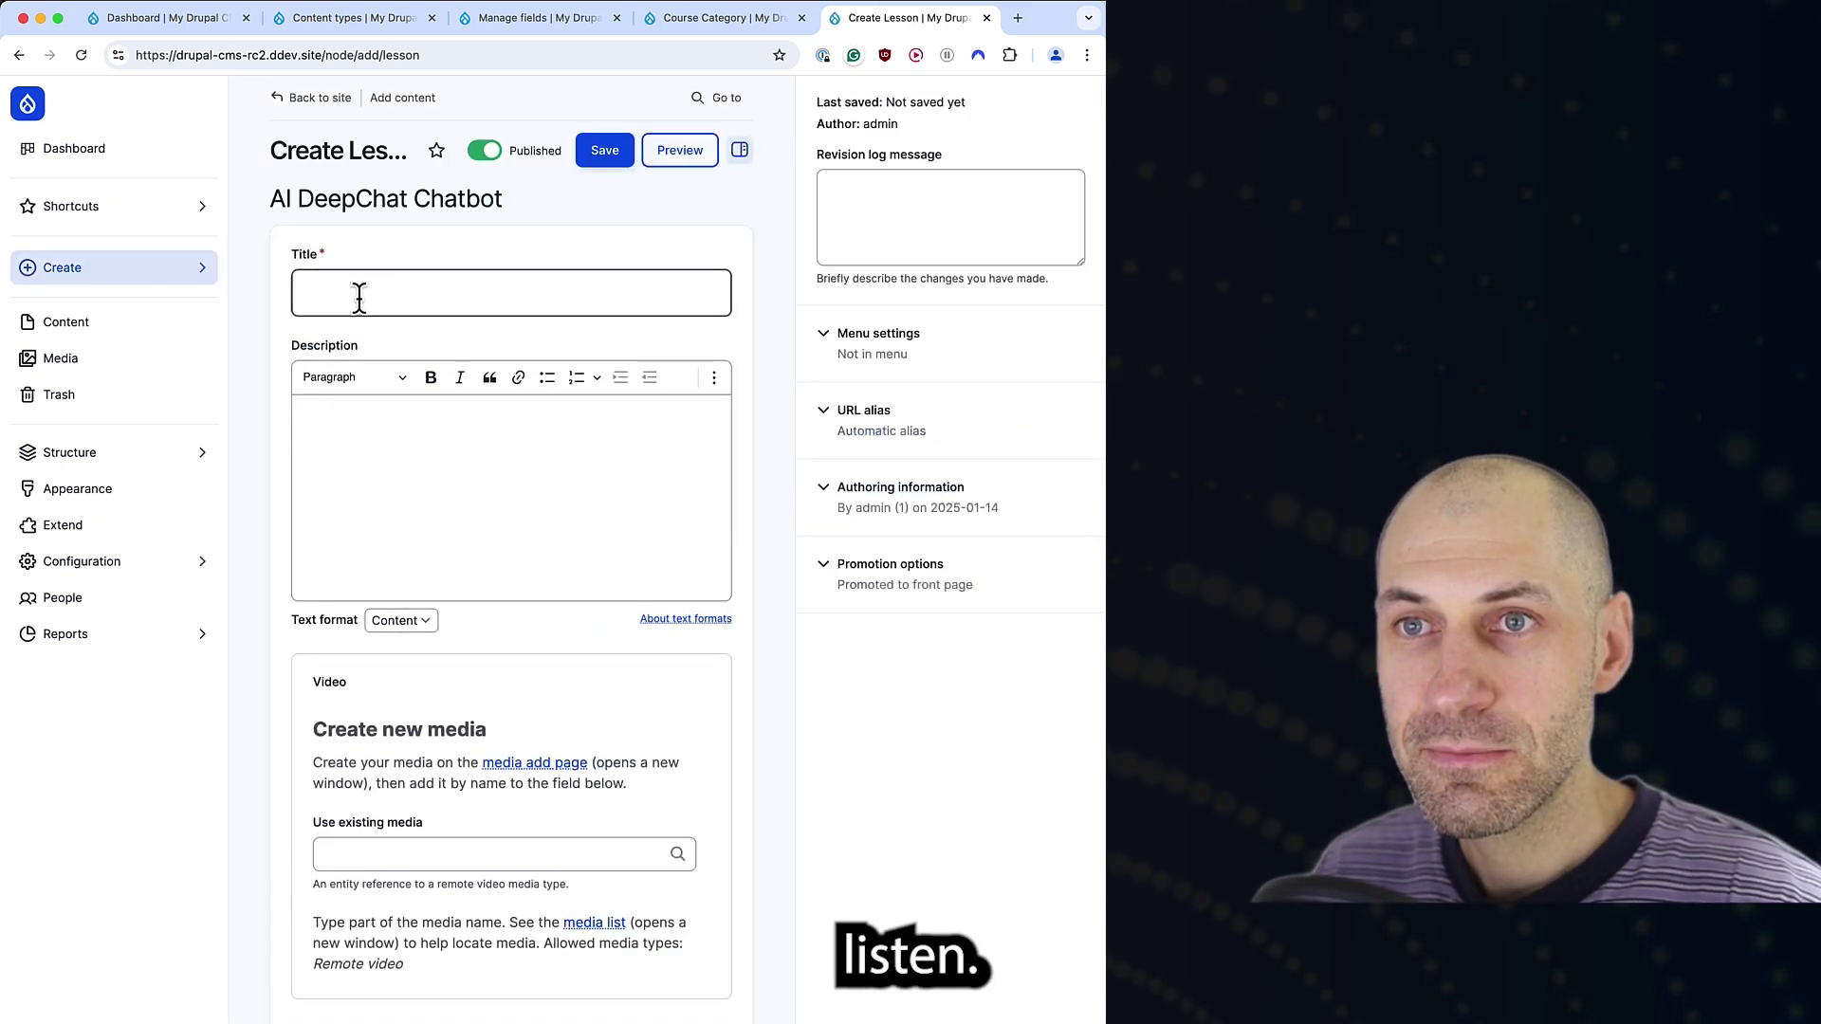
left_click(360, 296)
type("How to install Drupal")
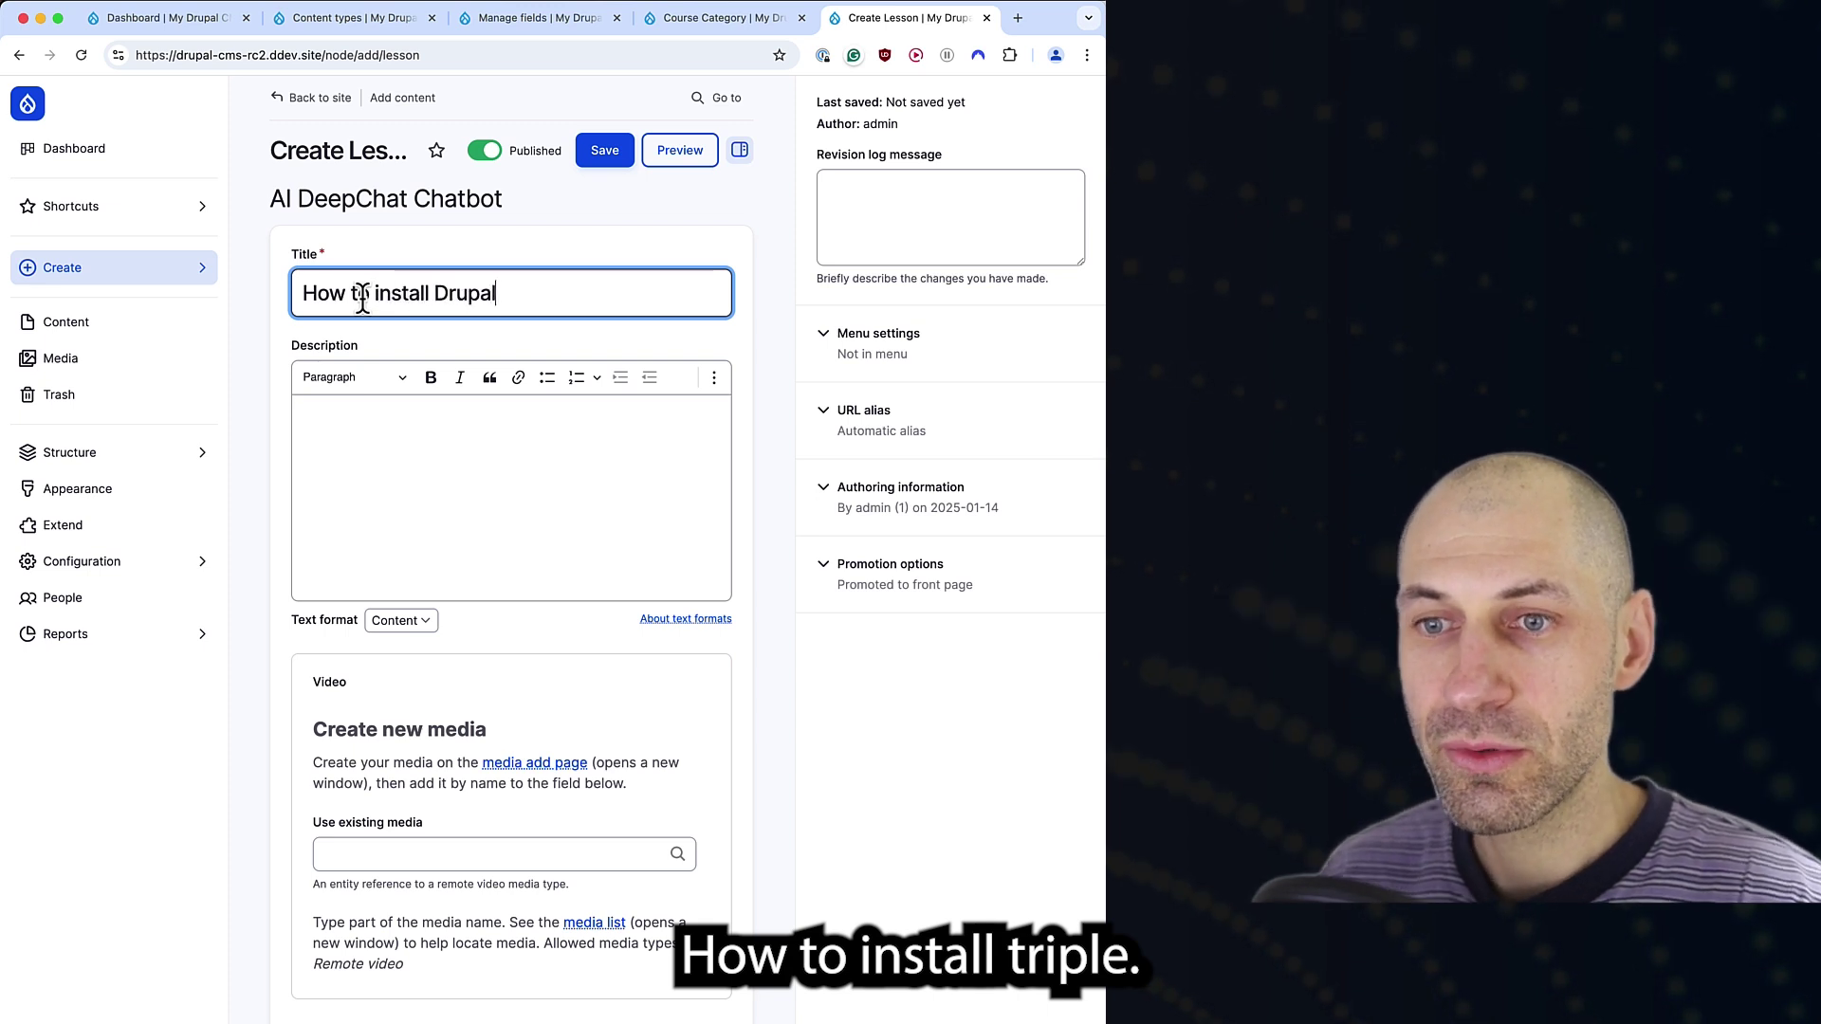
left_click(395, 487)
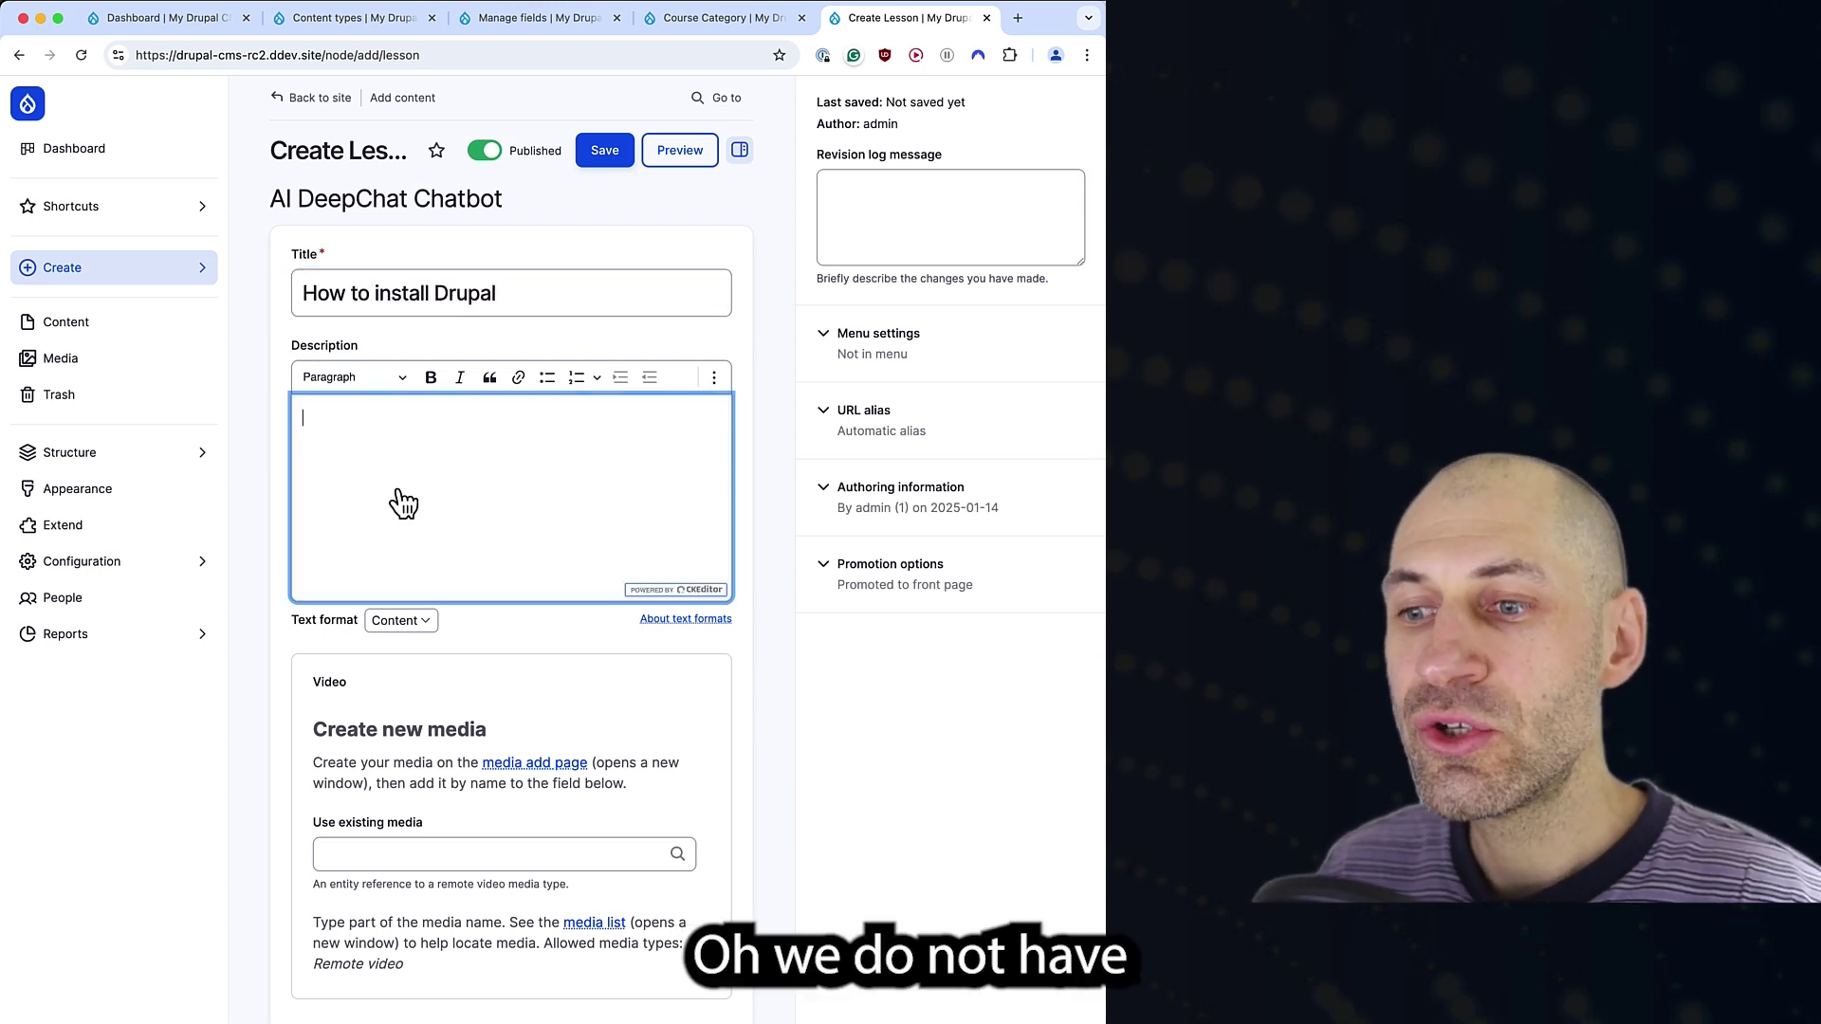
key("super+Tab")
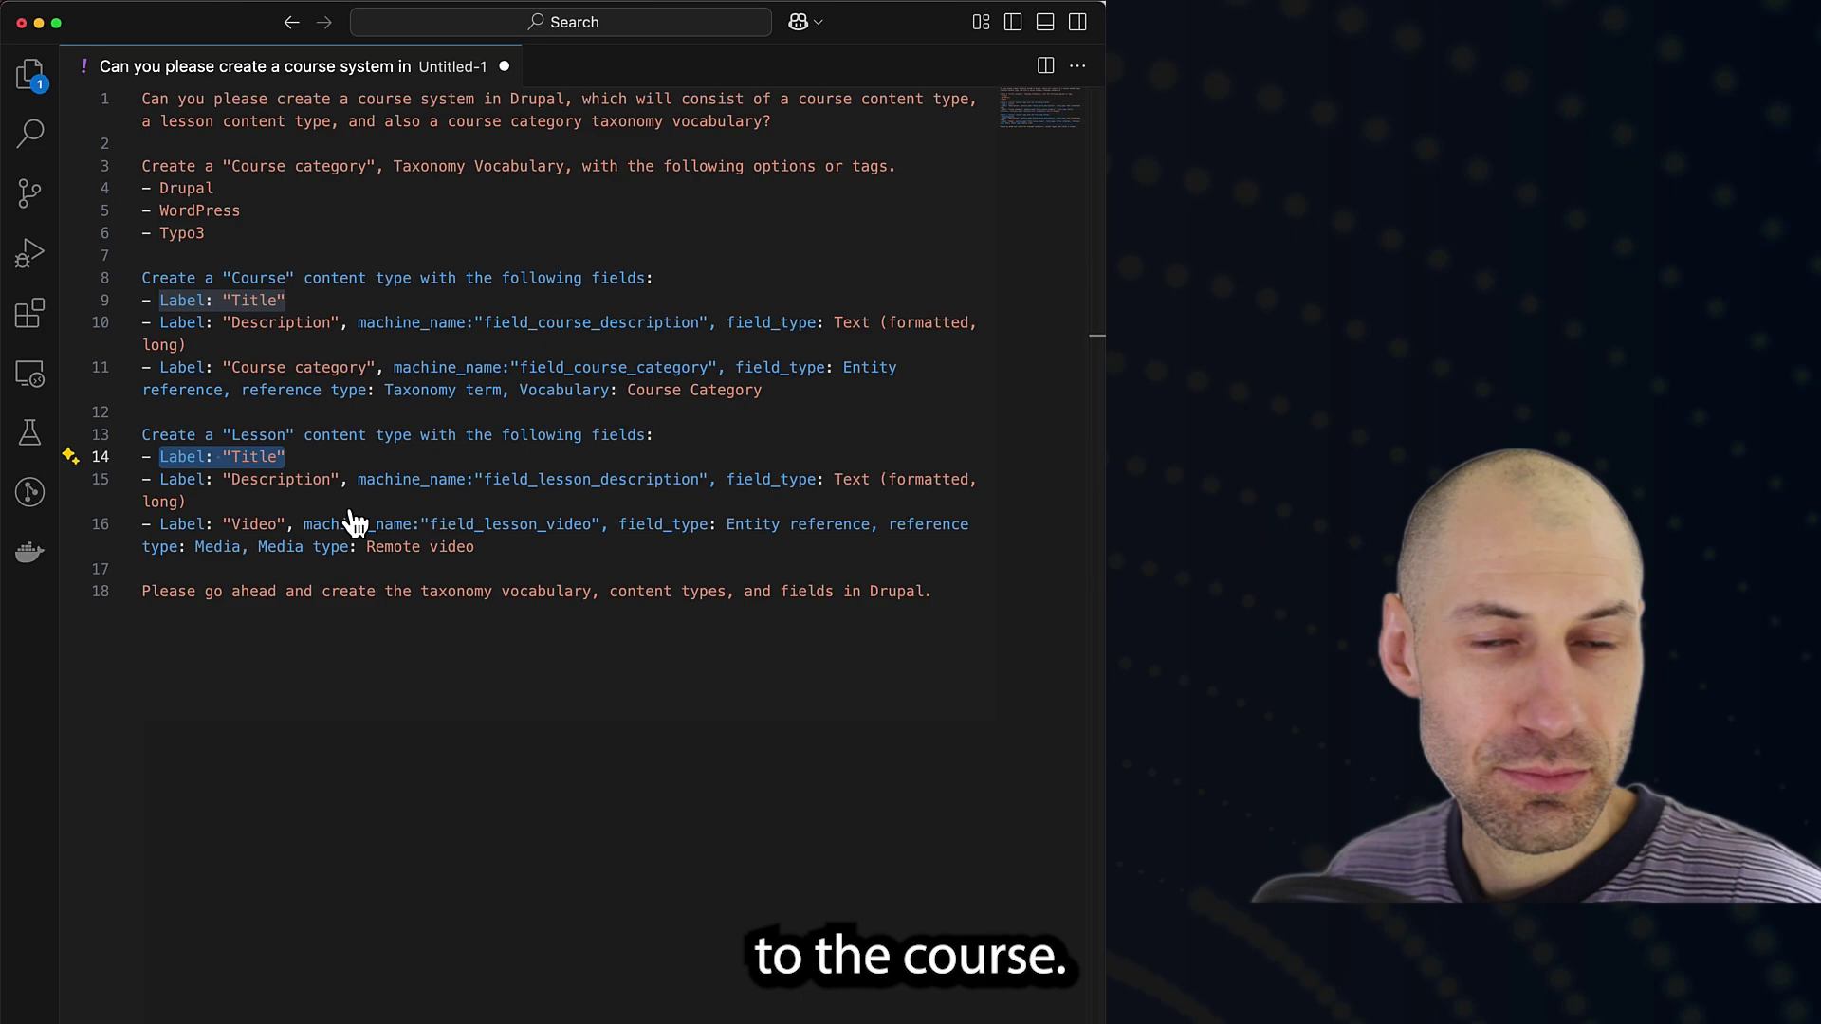
Switch from the VS Code prompt back to the Create Lesson form in Chrome.
key("super+Tab")
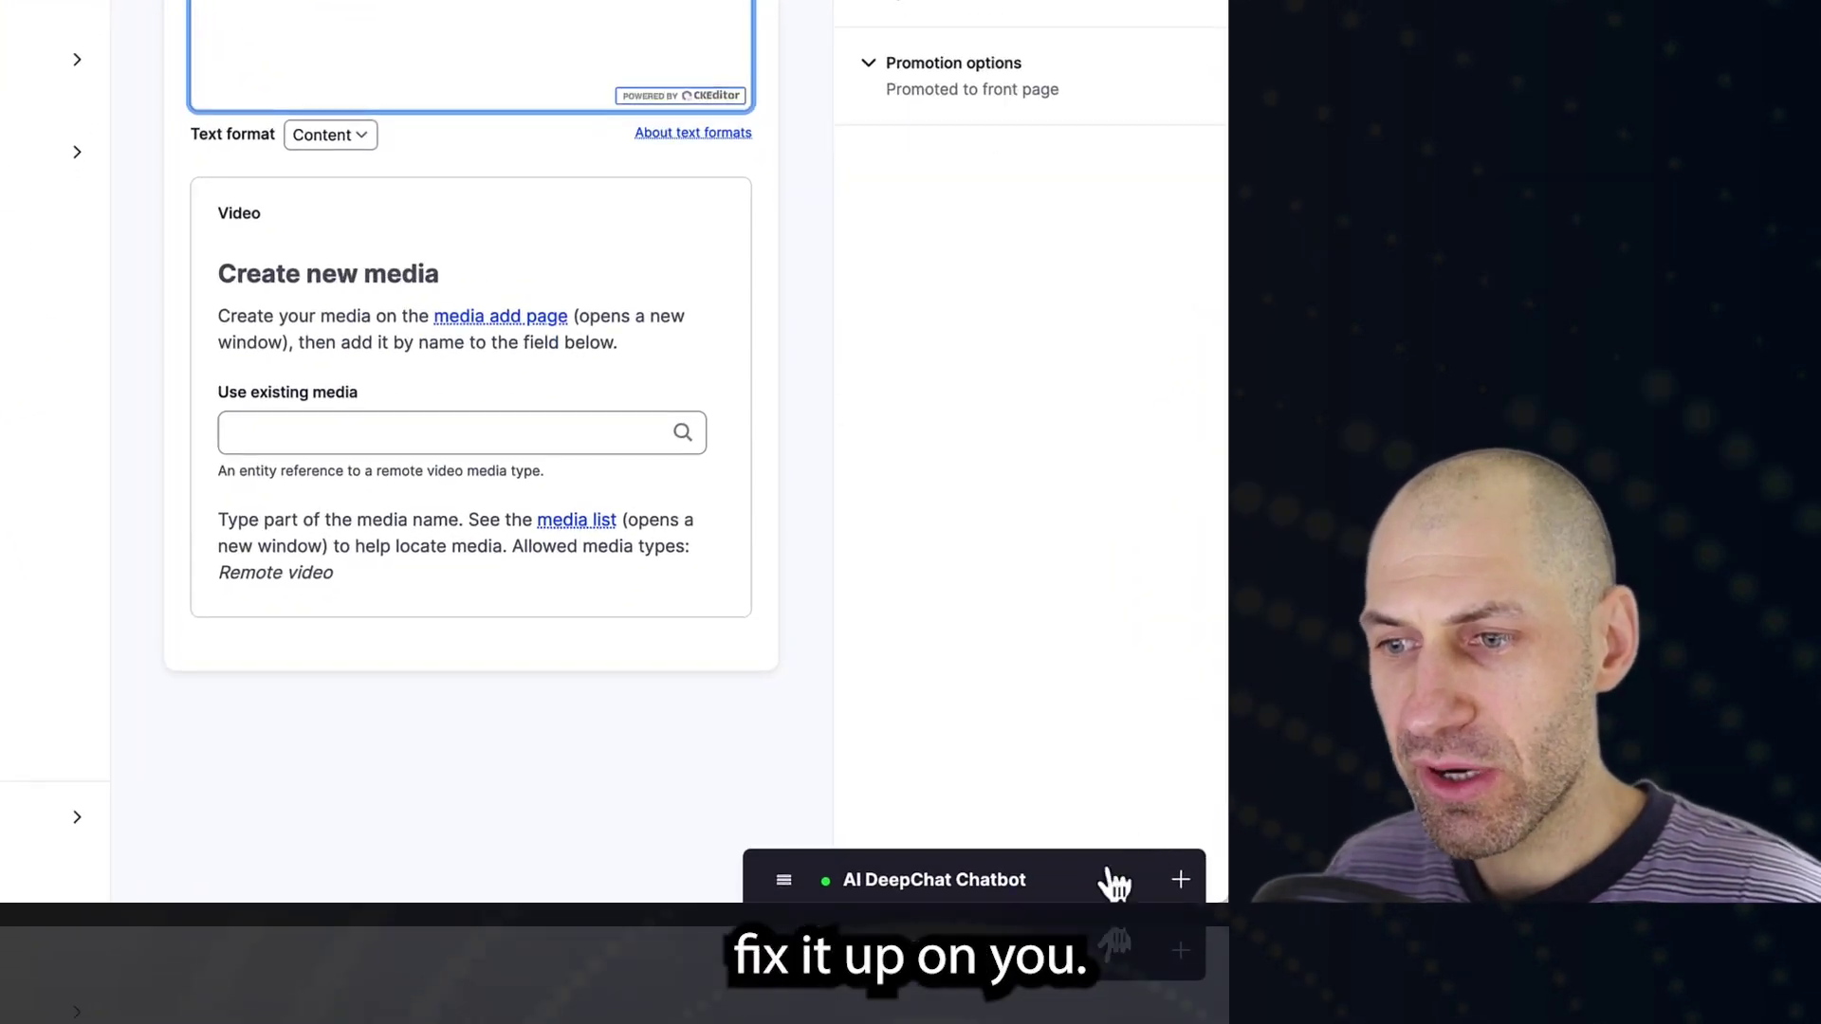
Ask the chatbot to create field_course on Lesson referencing Course, and review its success reply.
left_click(1005, 893)
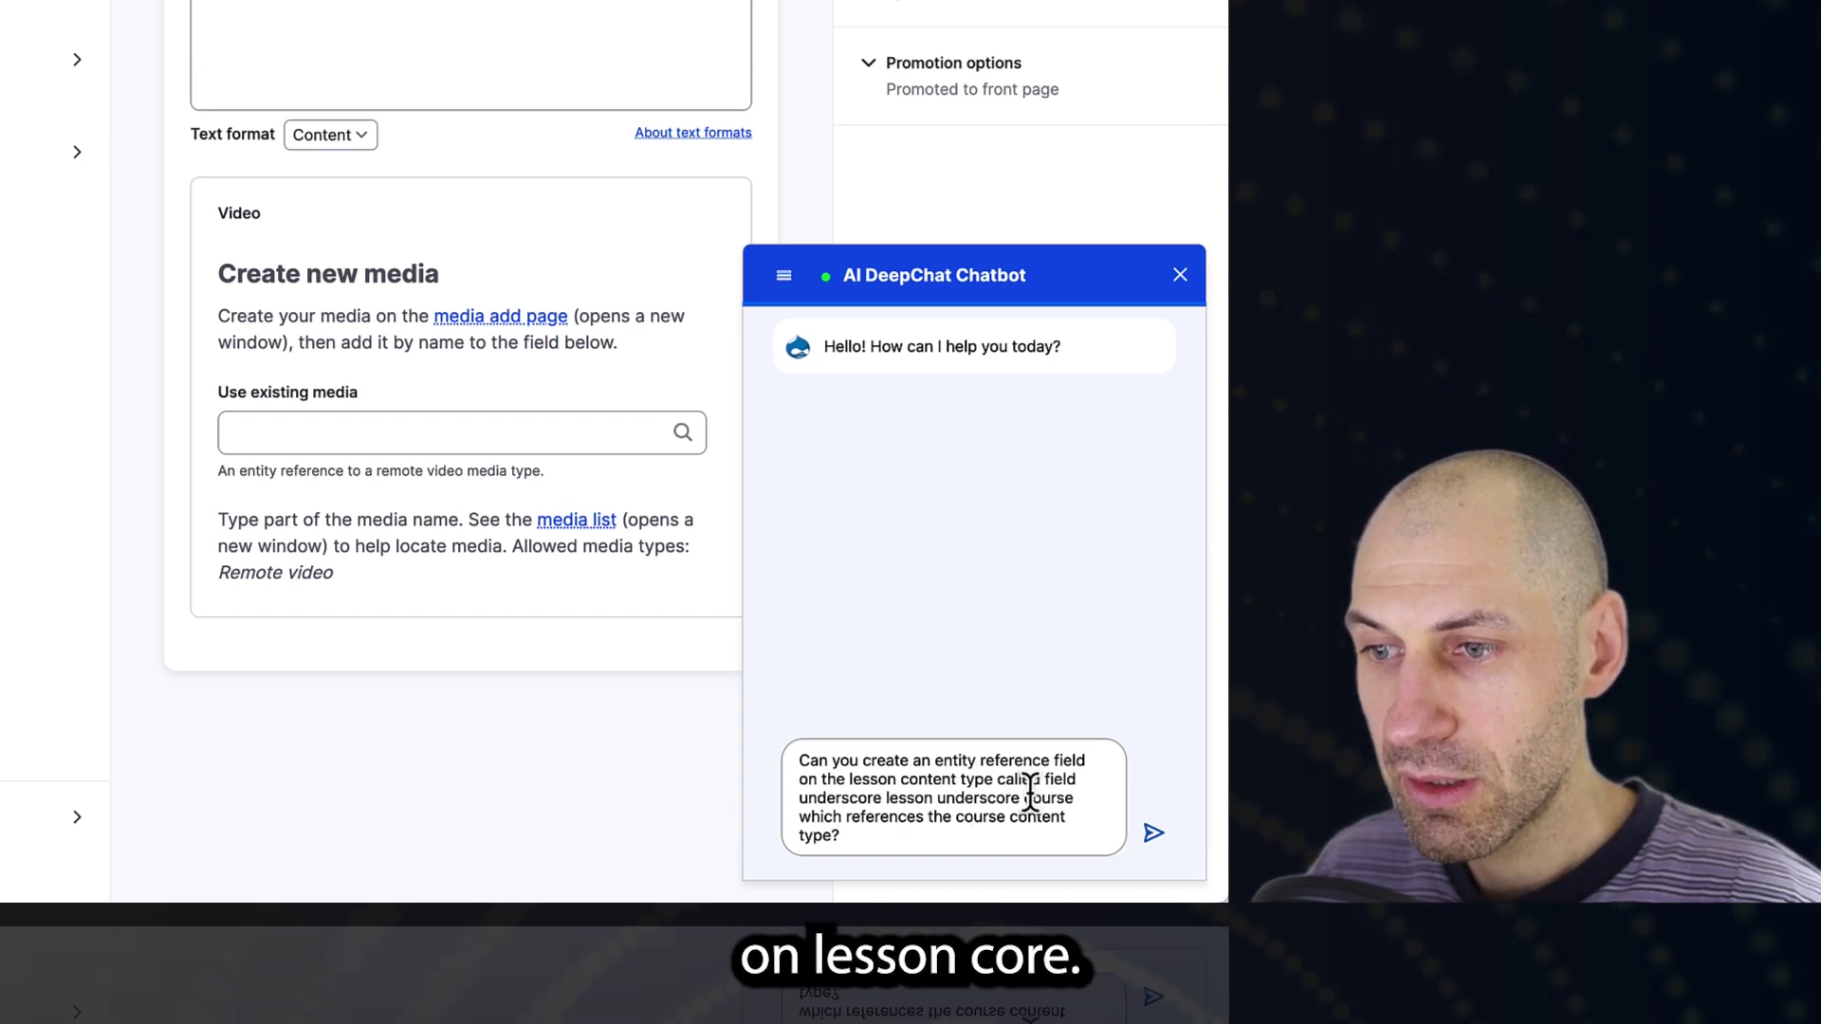
double_click(855, 798)
key("BackSpace")
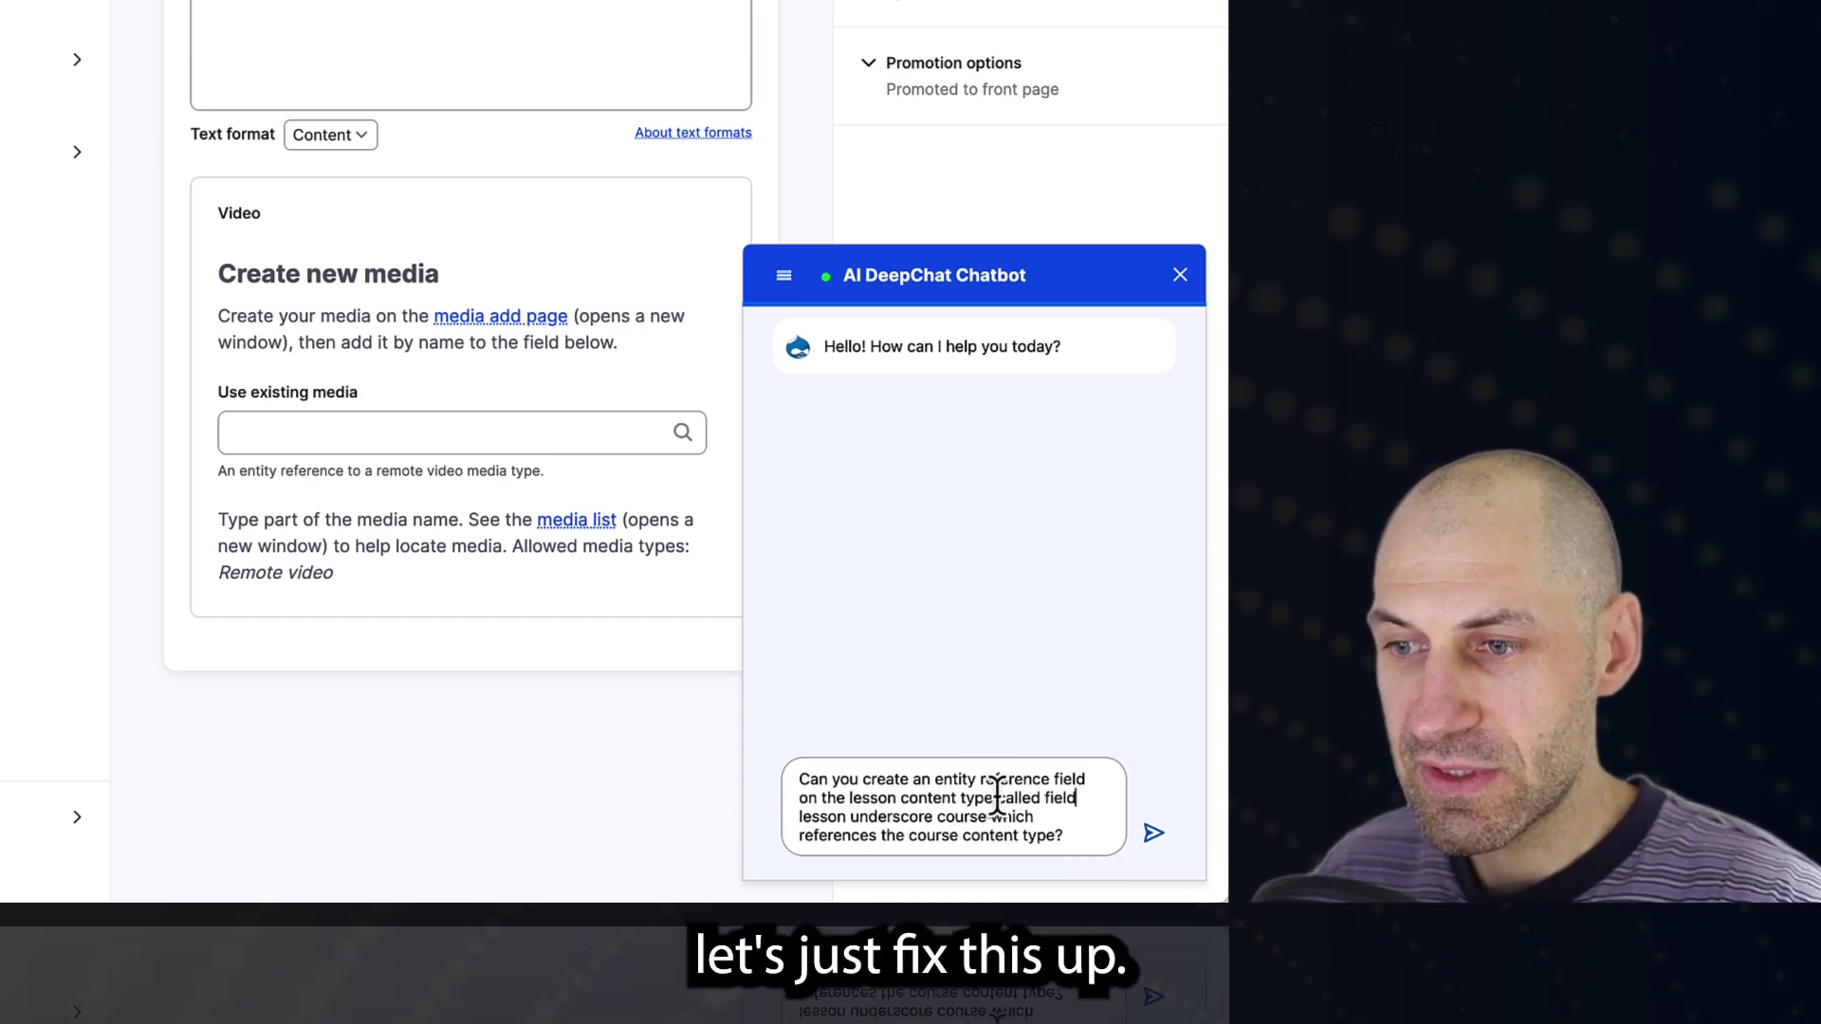
double_click(901, 814)
key("BackSpace")
key("BackSpace")
key("BackSpace")
key("BackSpace")
key("BackSpace")
key("BackSpace")
key("BackSpace")
key("BackSpace")
type("_")
key("Delete")
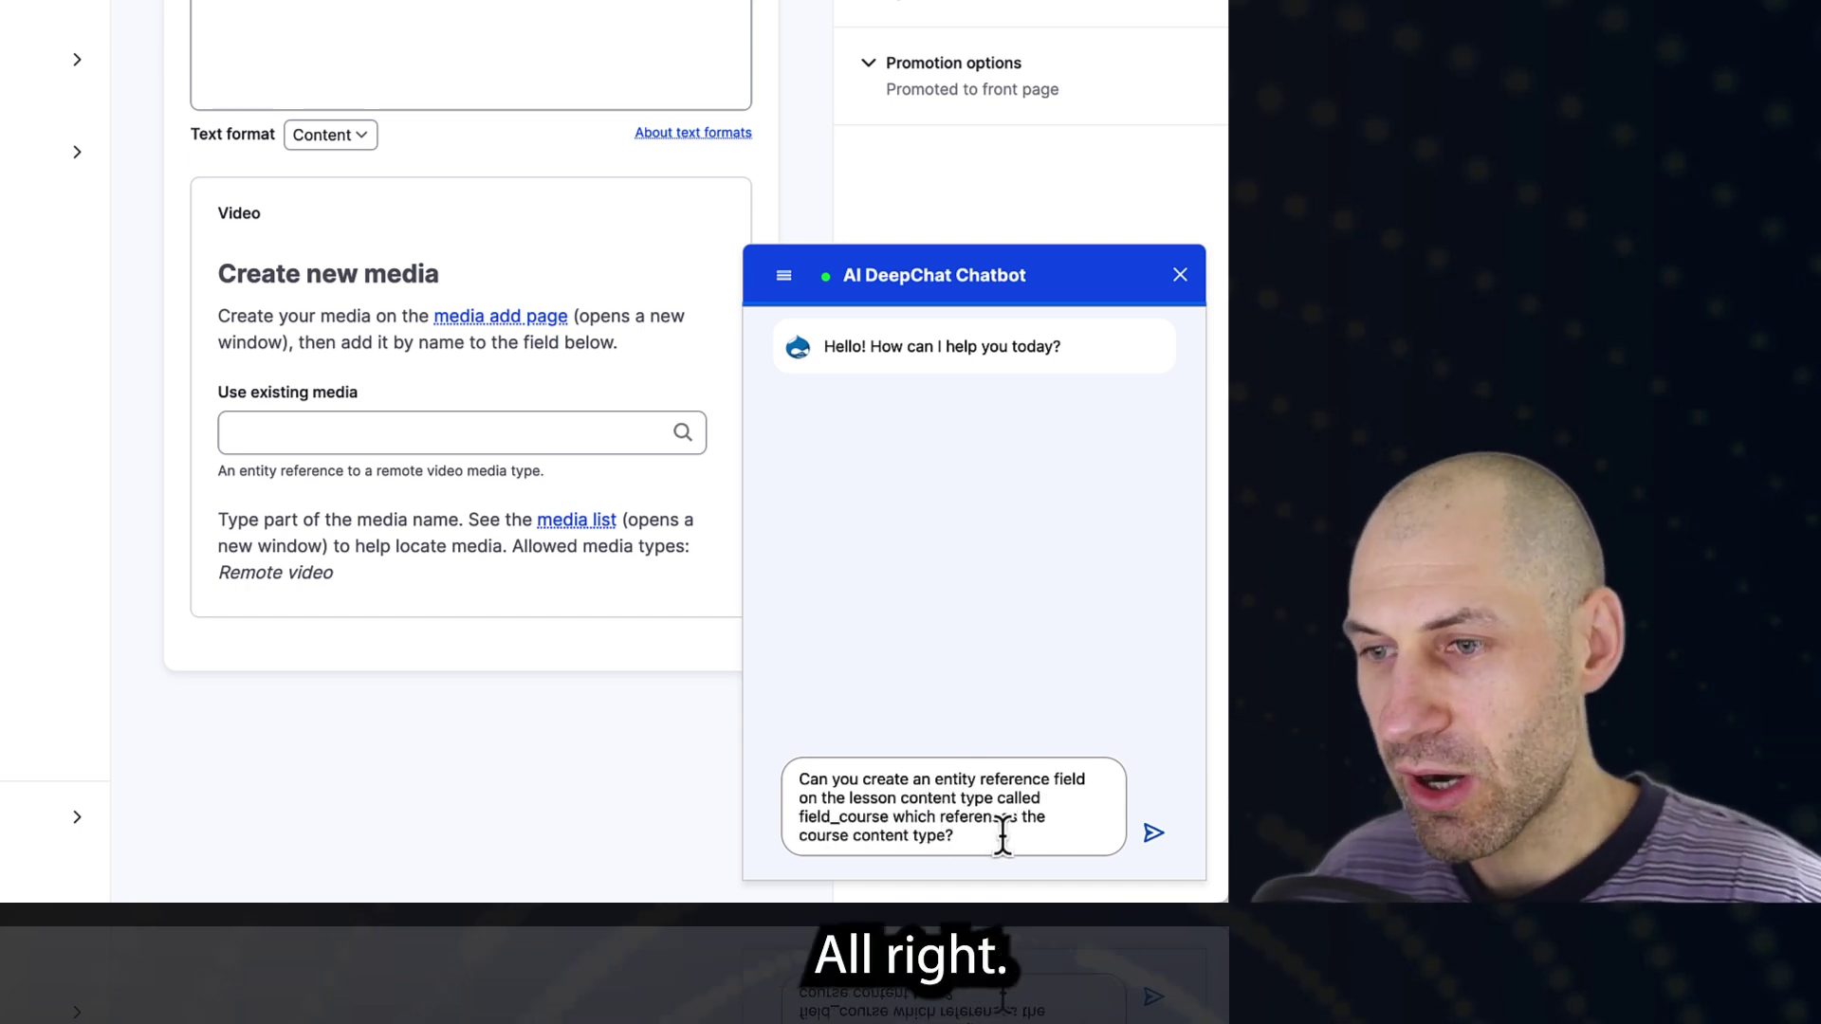
key("Return")
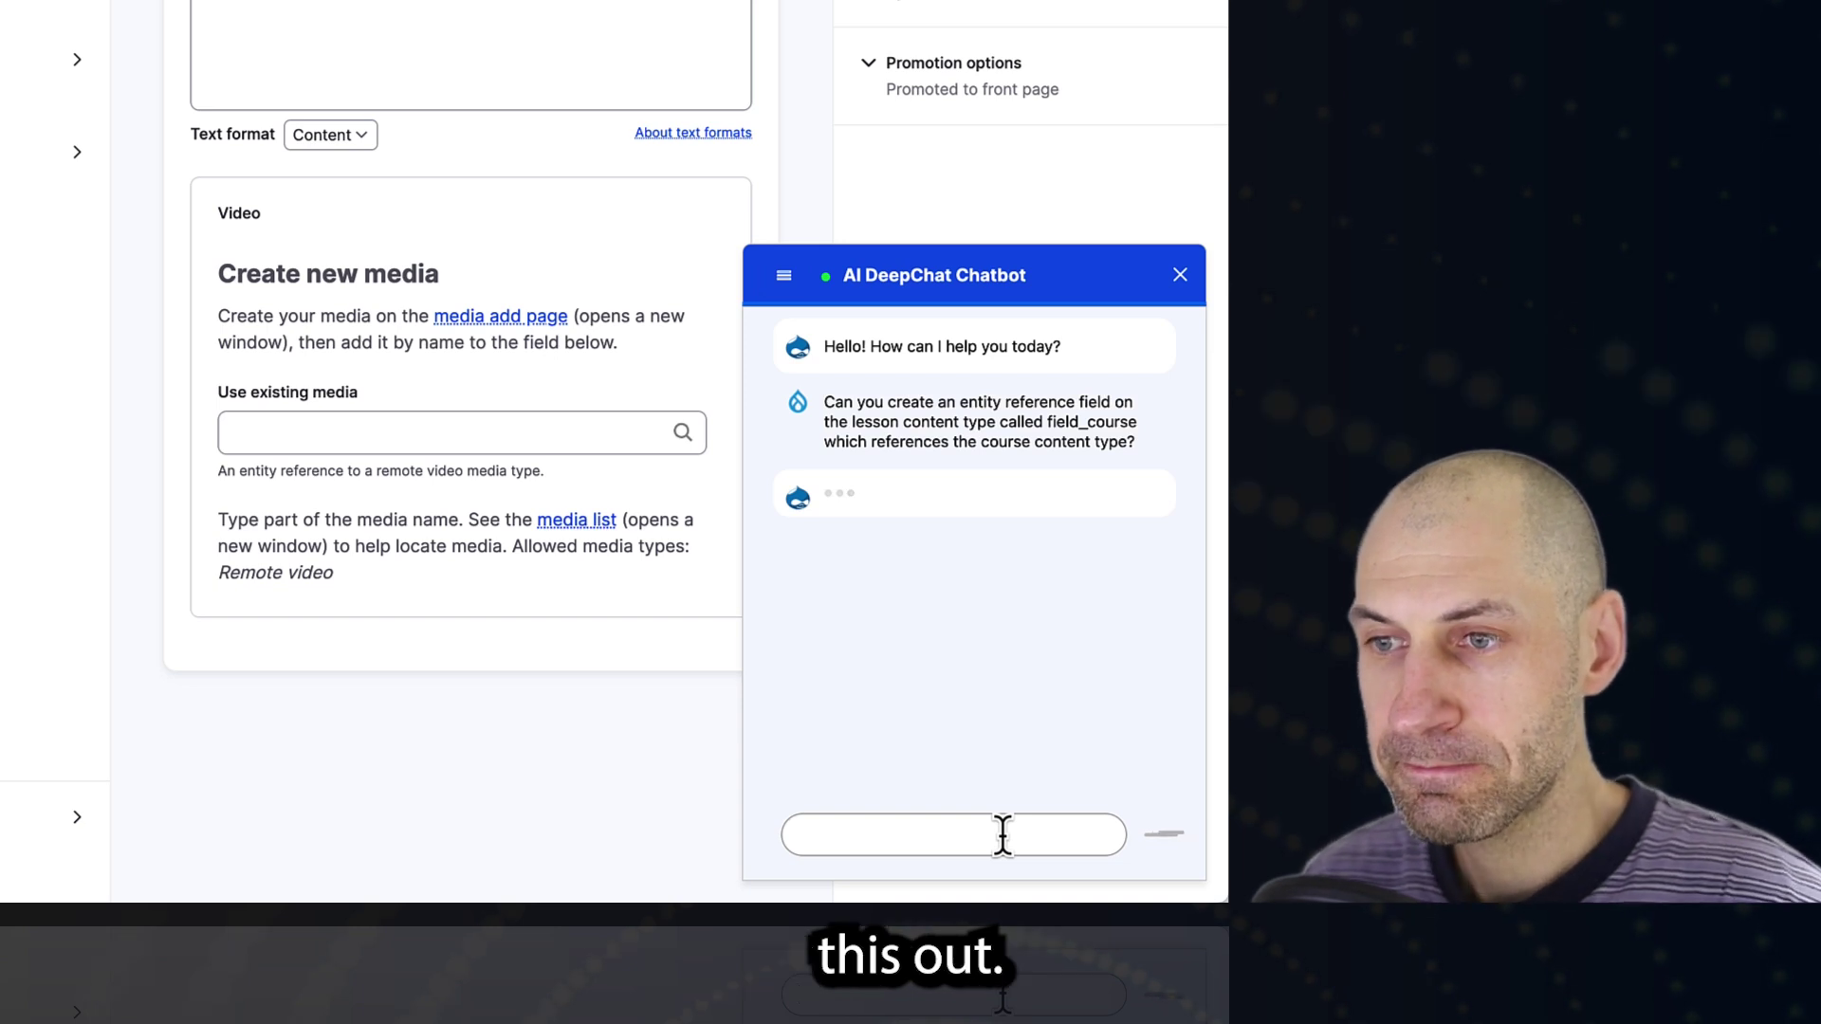
scroll(962, 777, "up", 1)
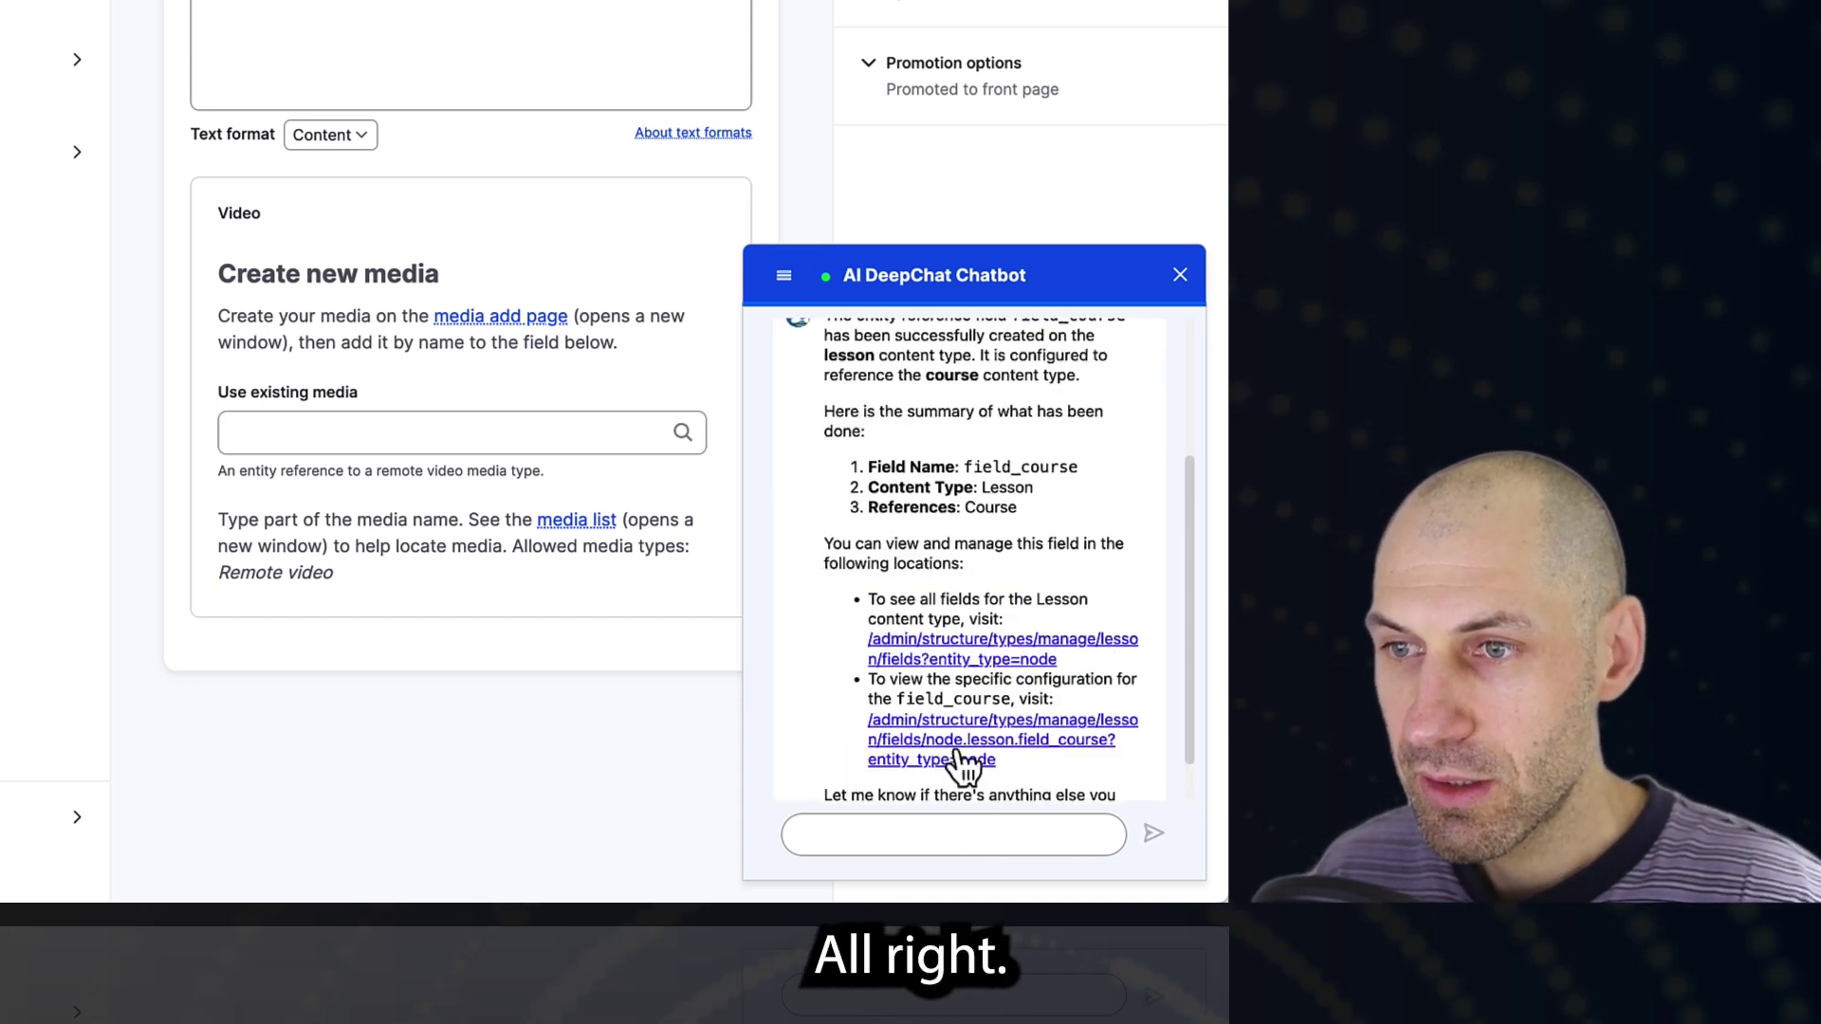
scroll(958, 763, "up", 1)
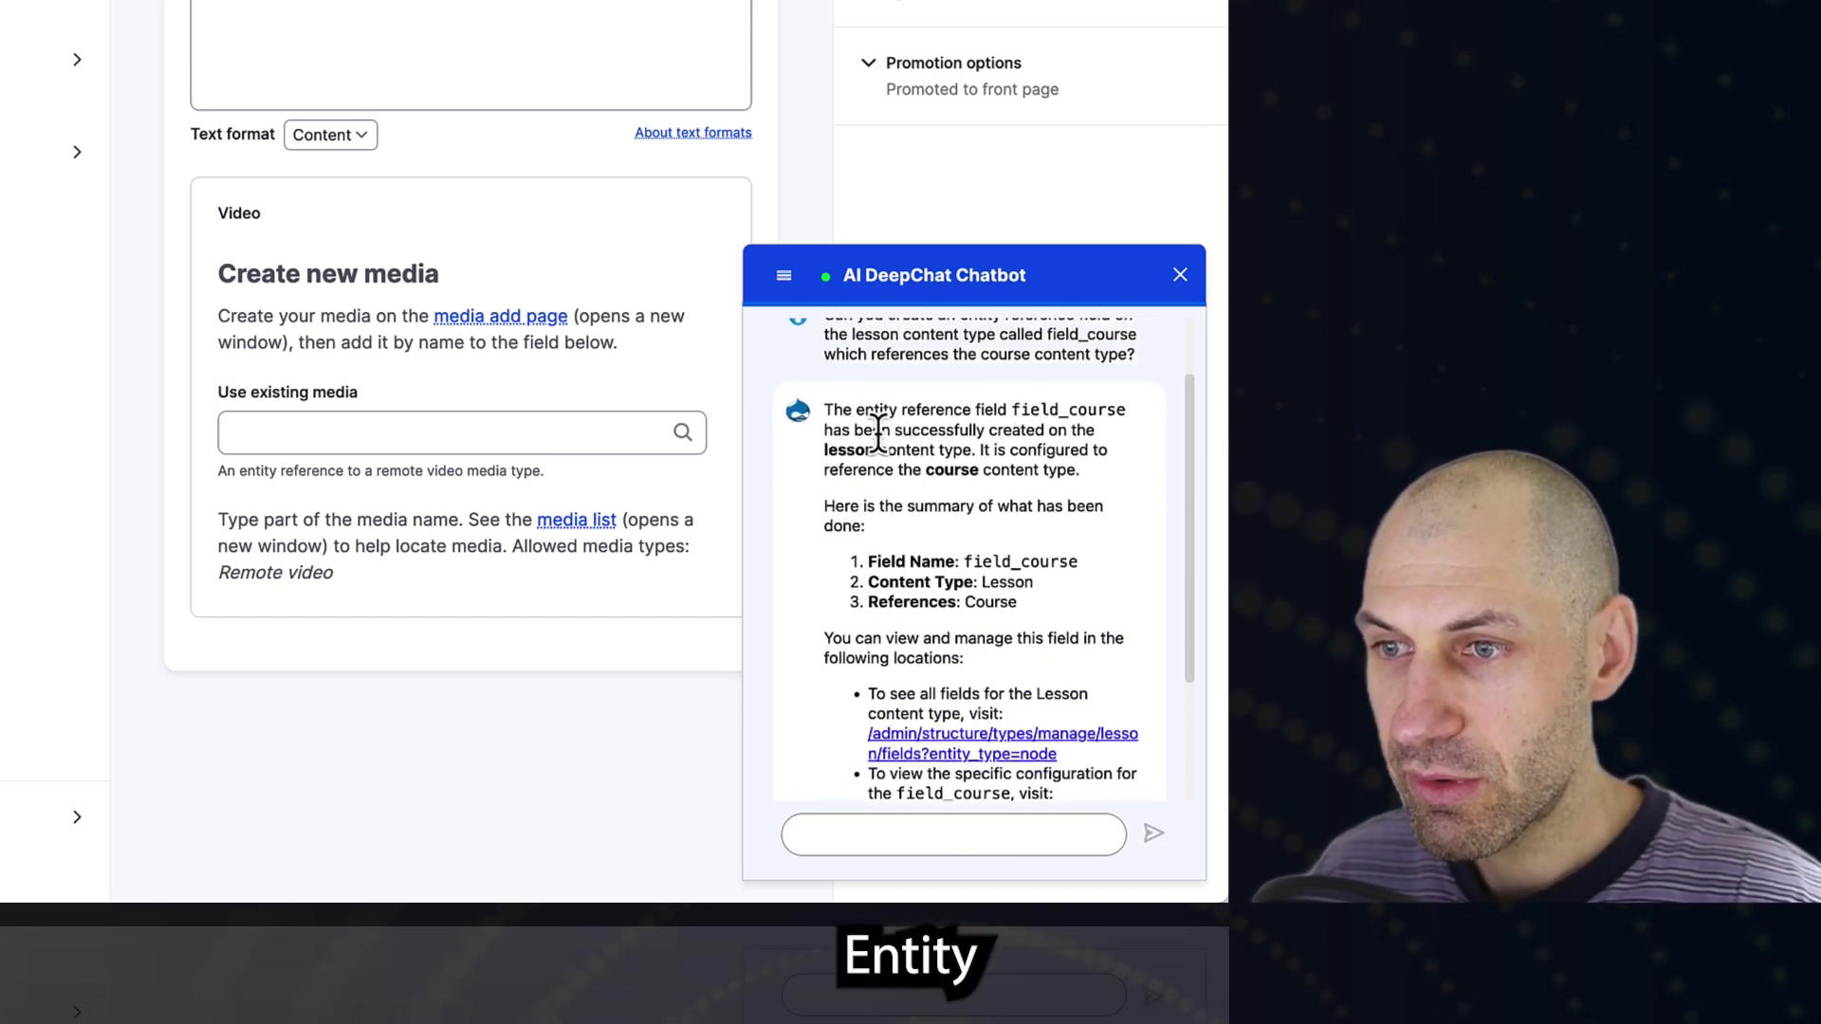
scroll(909, 517, "down", 3)
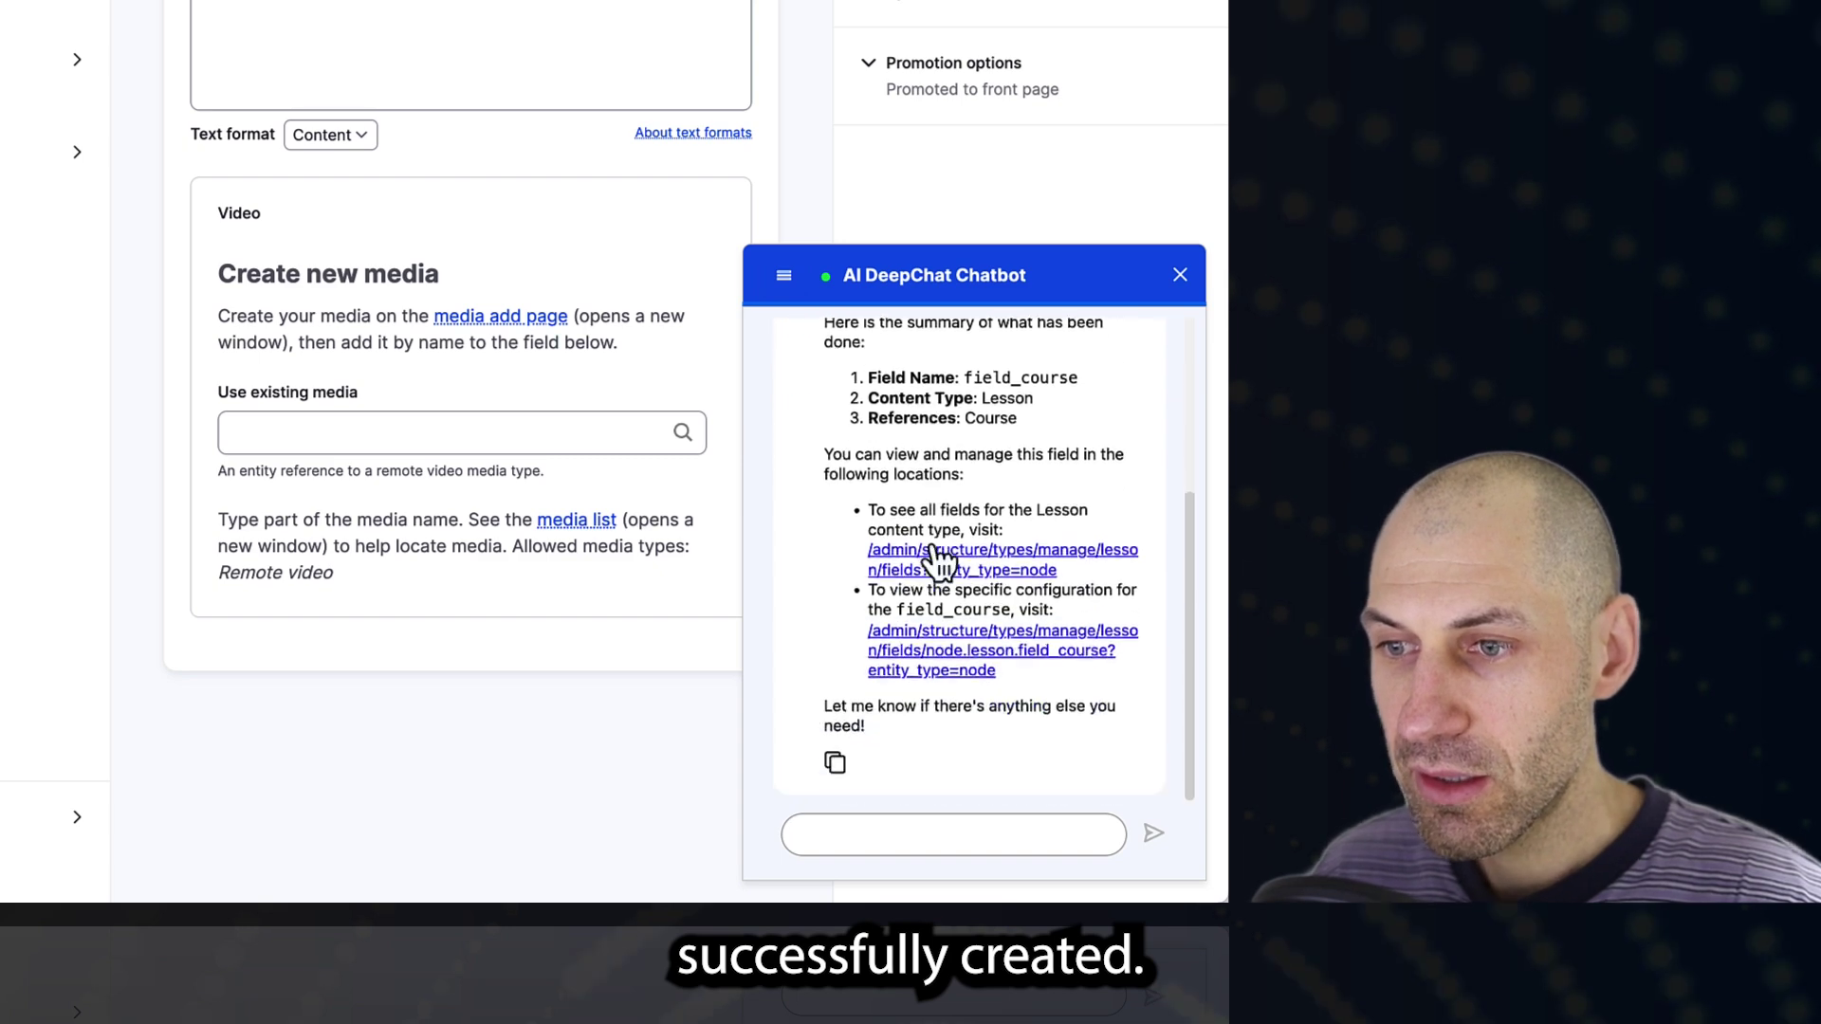
Reload the lesson form, set Course to 'How to use Drupal' and title it 'How to install Drupal'.
left_click(1180, 275)
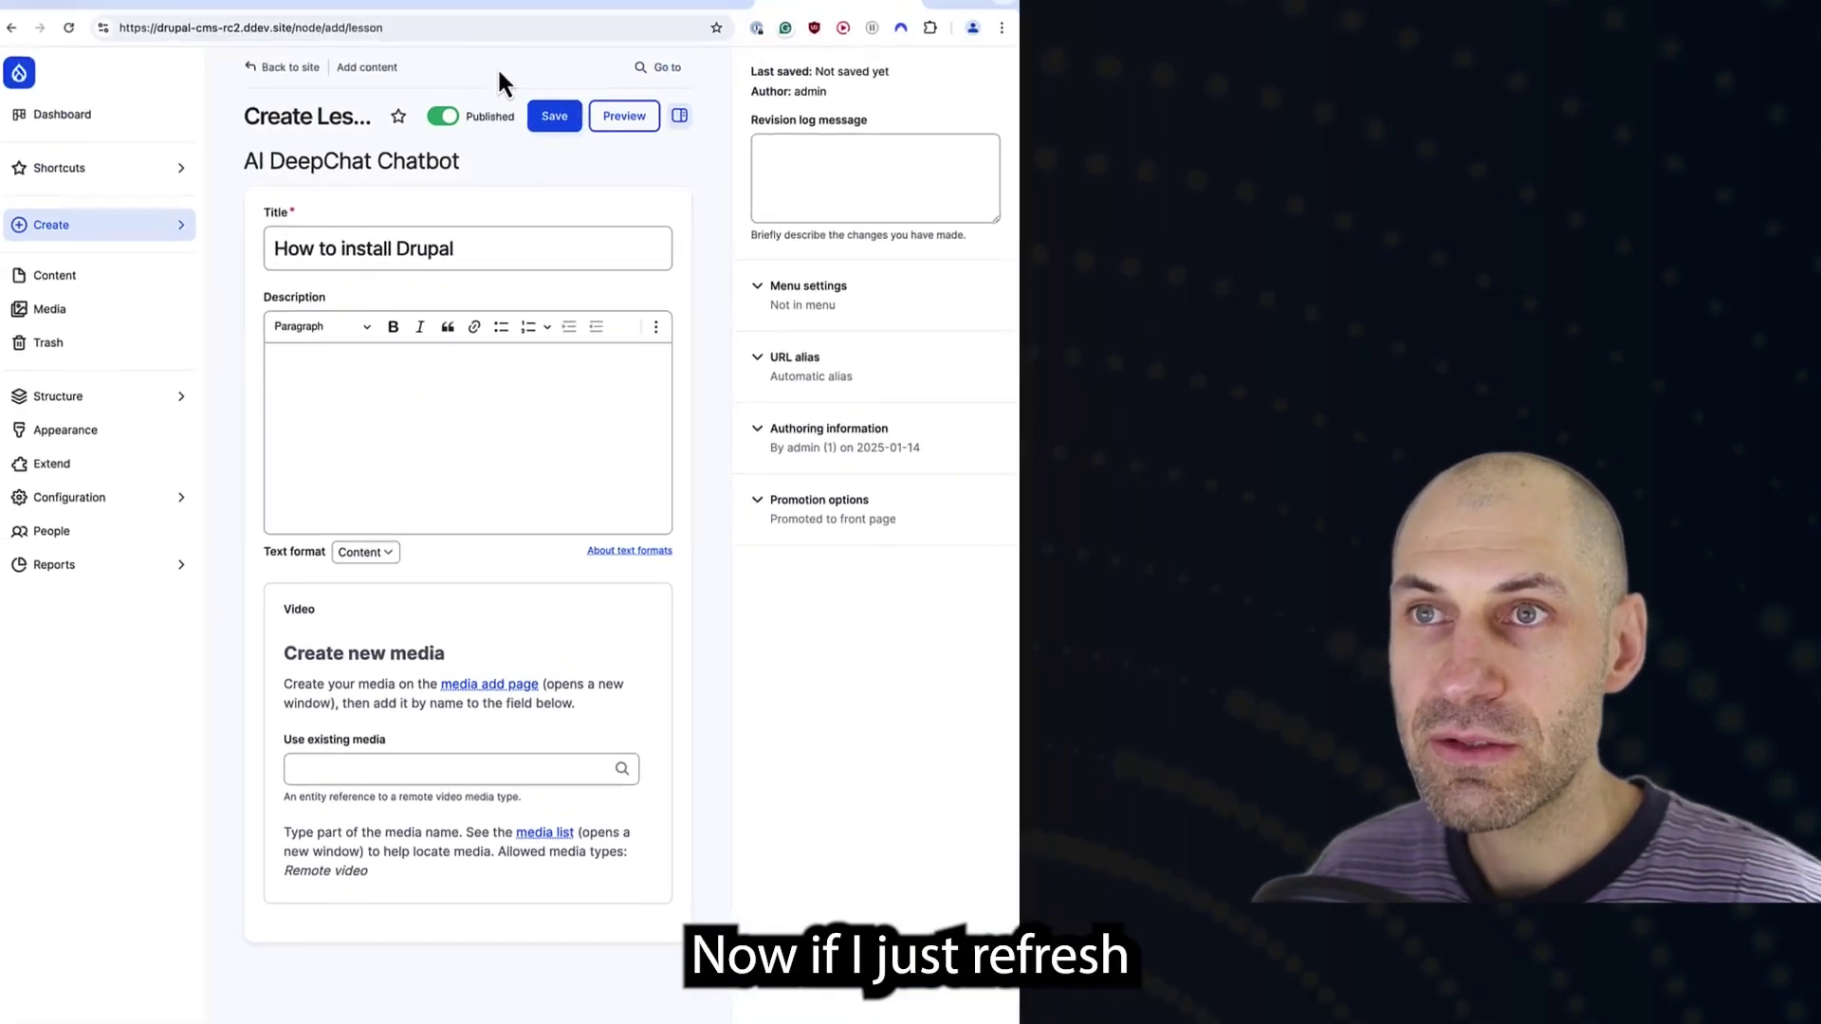
key("super+r")
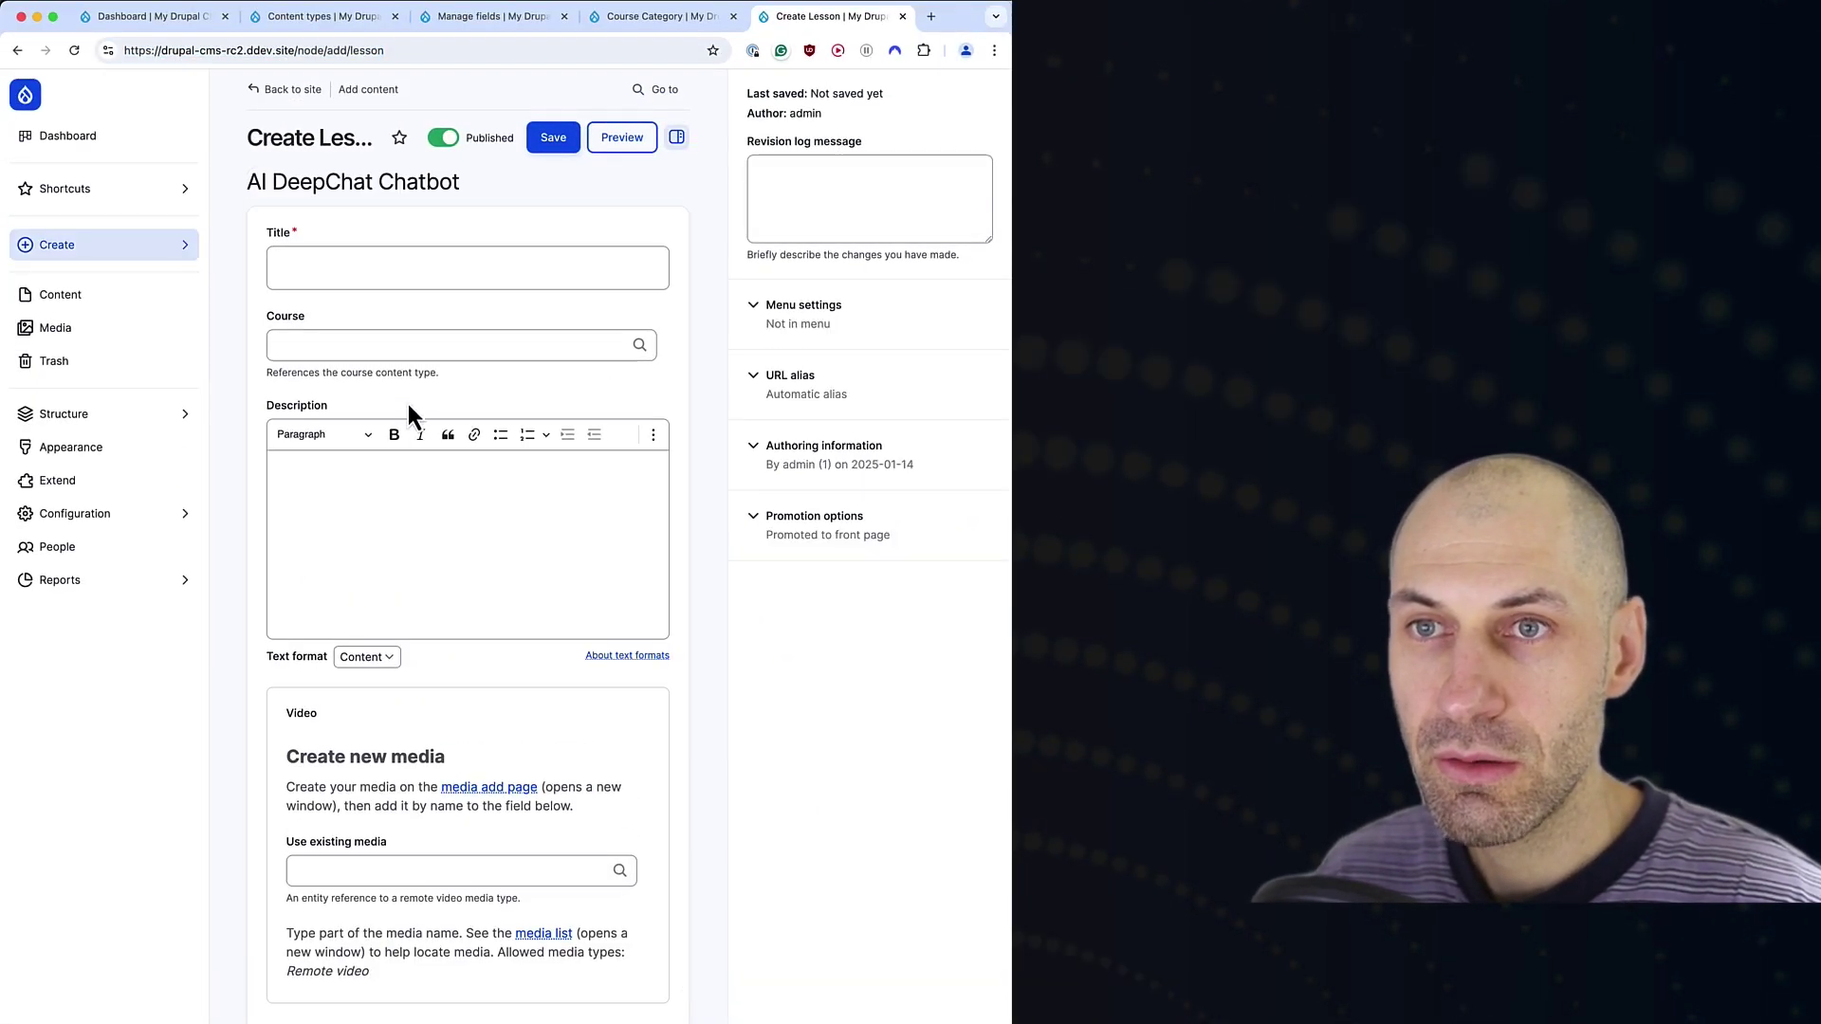
left_click(406, 346)
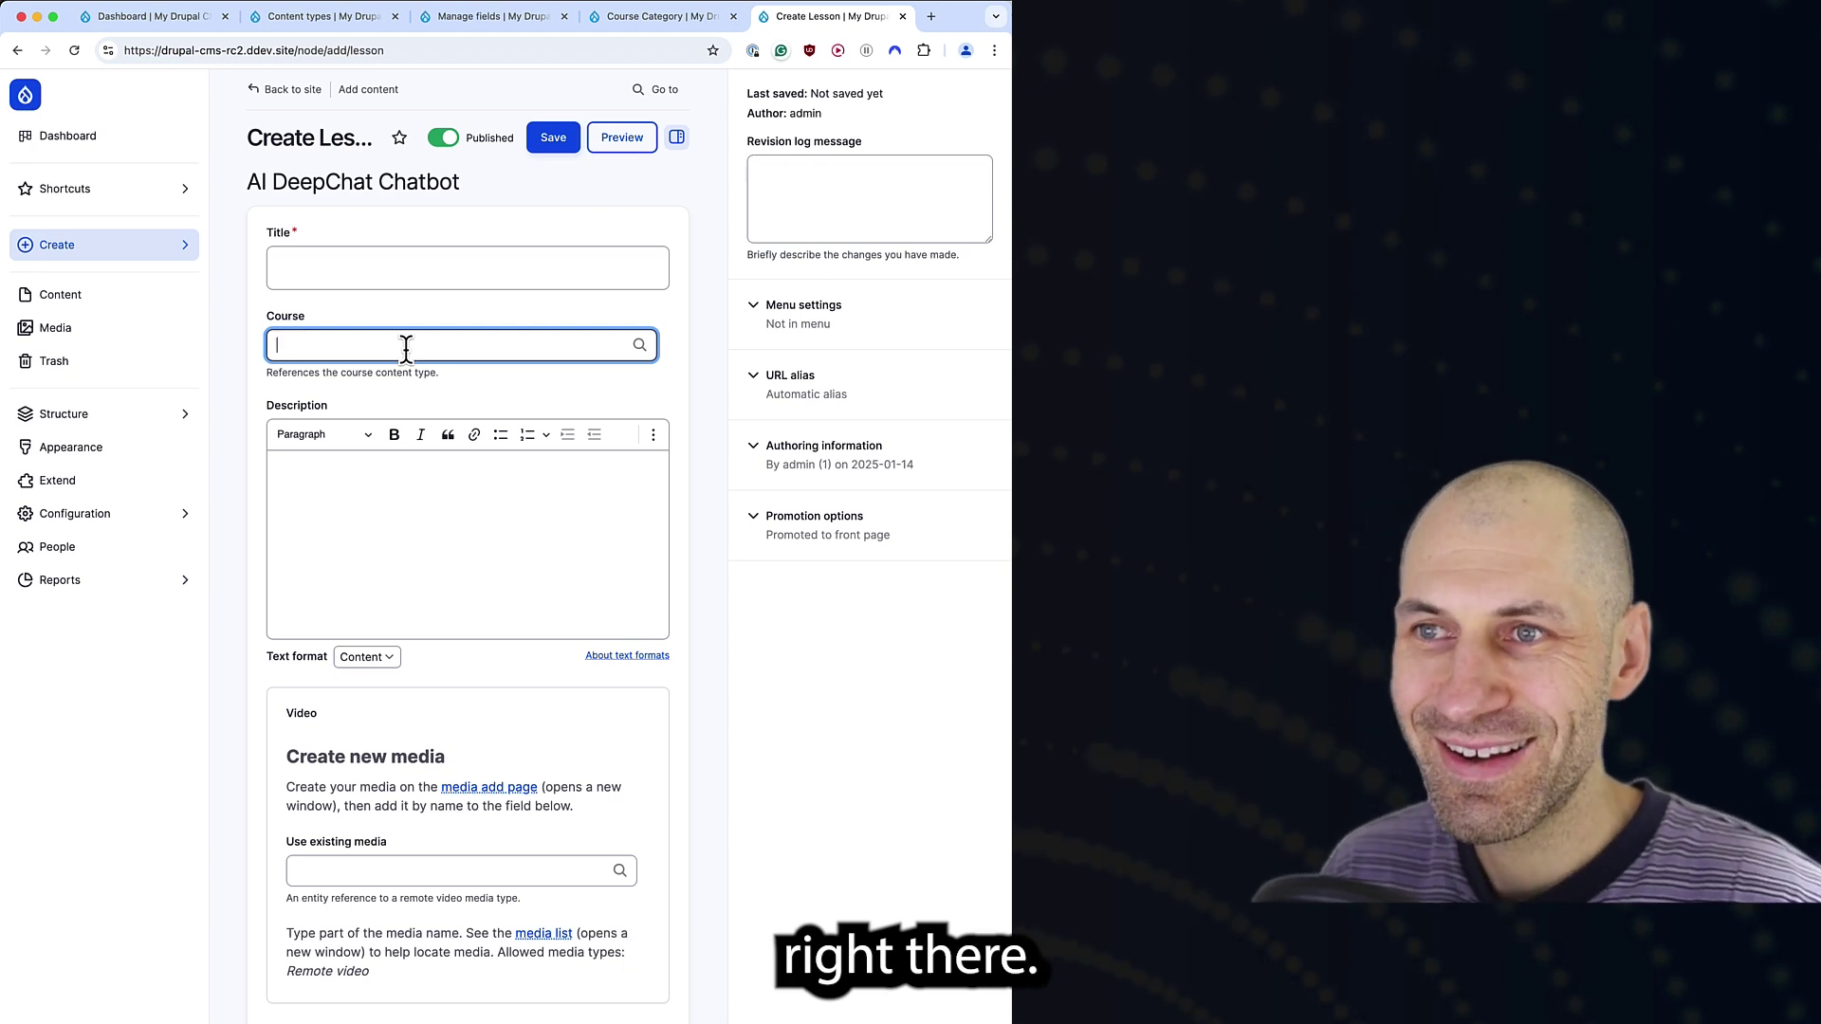
type("dr")
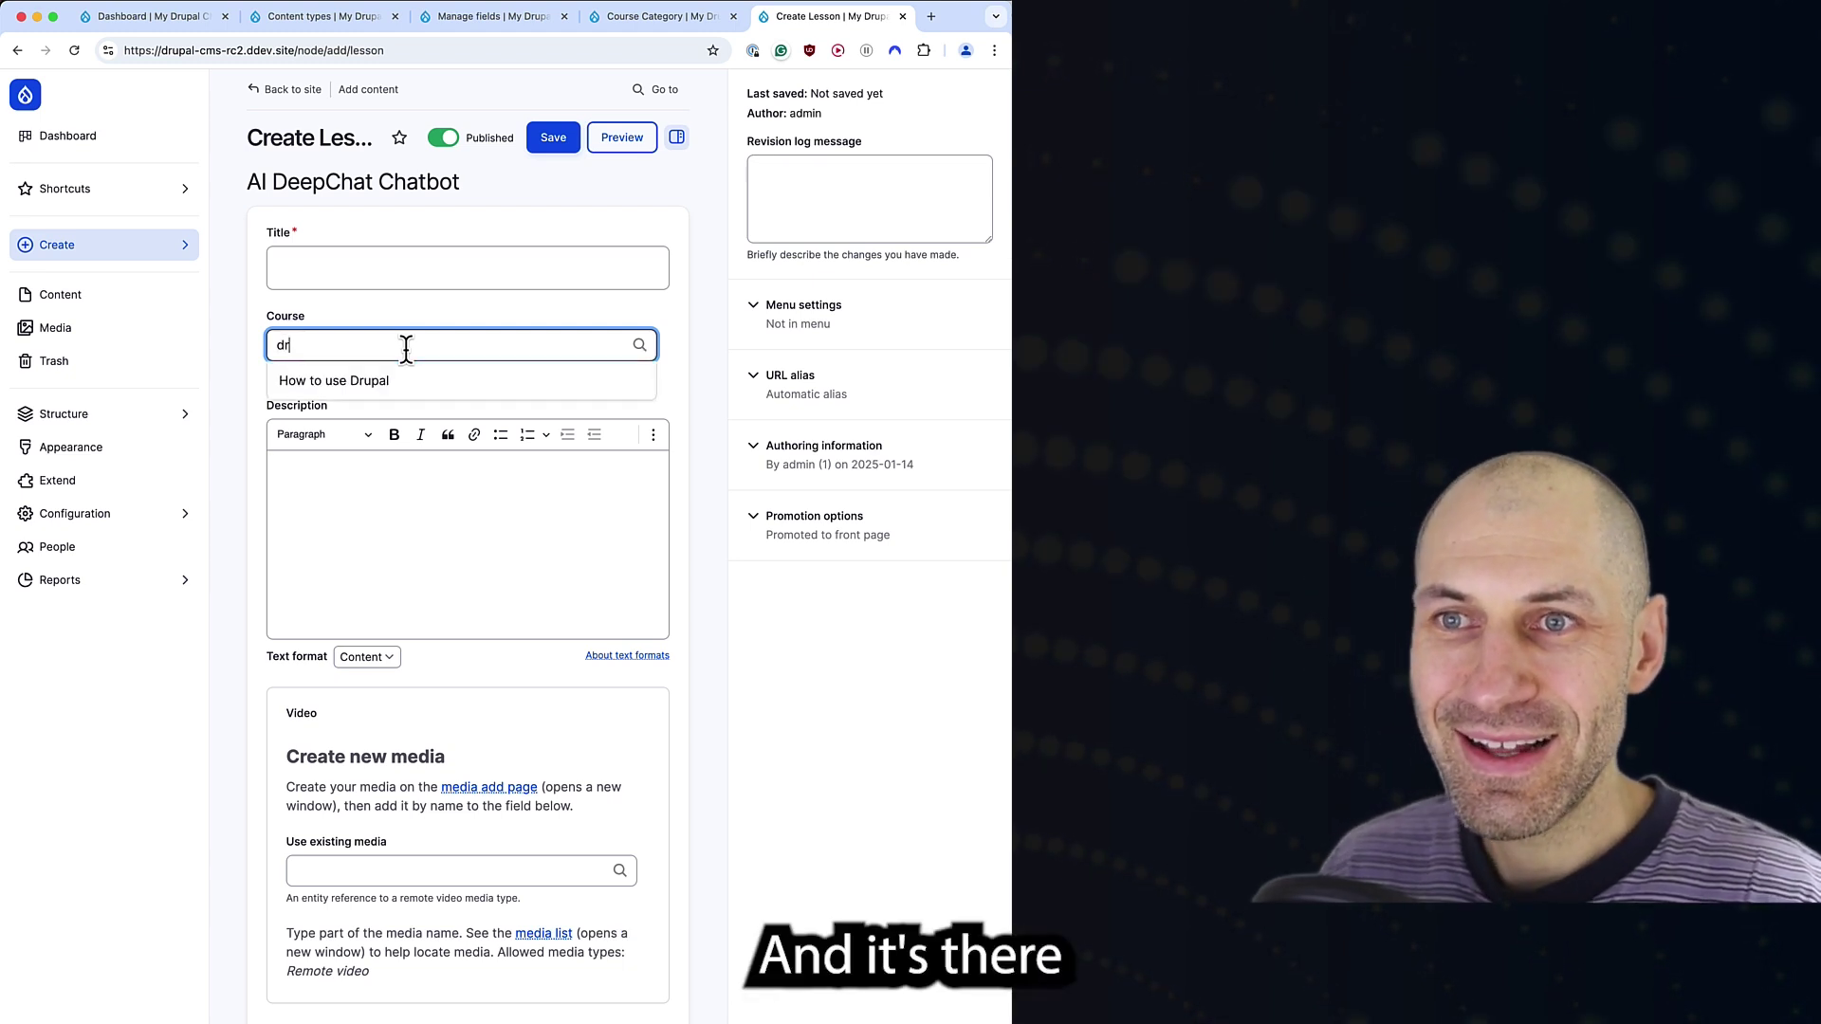
left_click(374, 393)
left_click(369, 275)
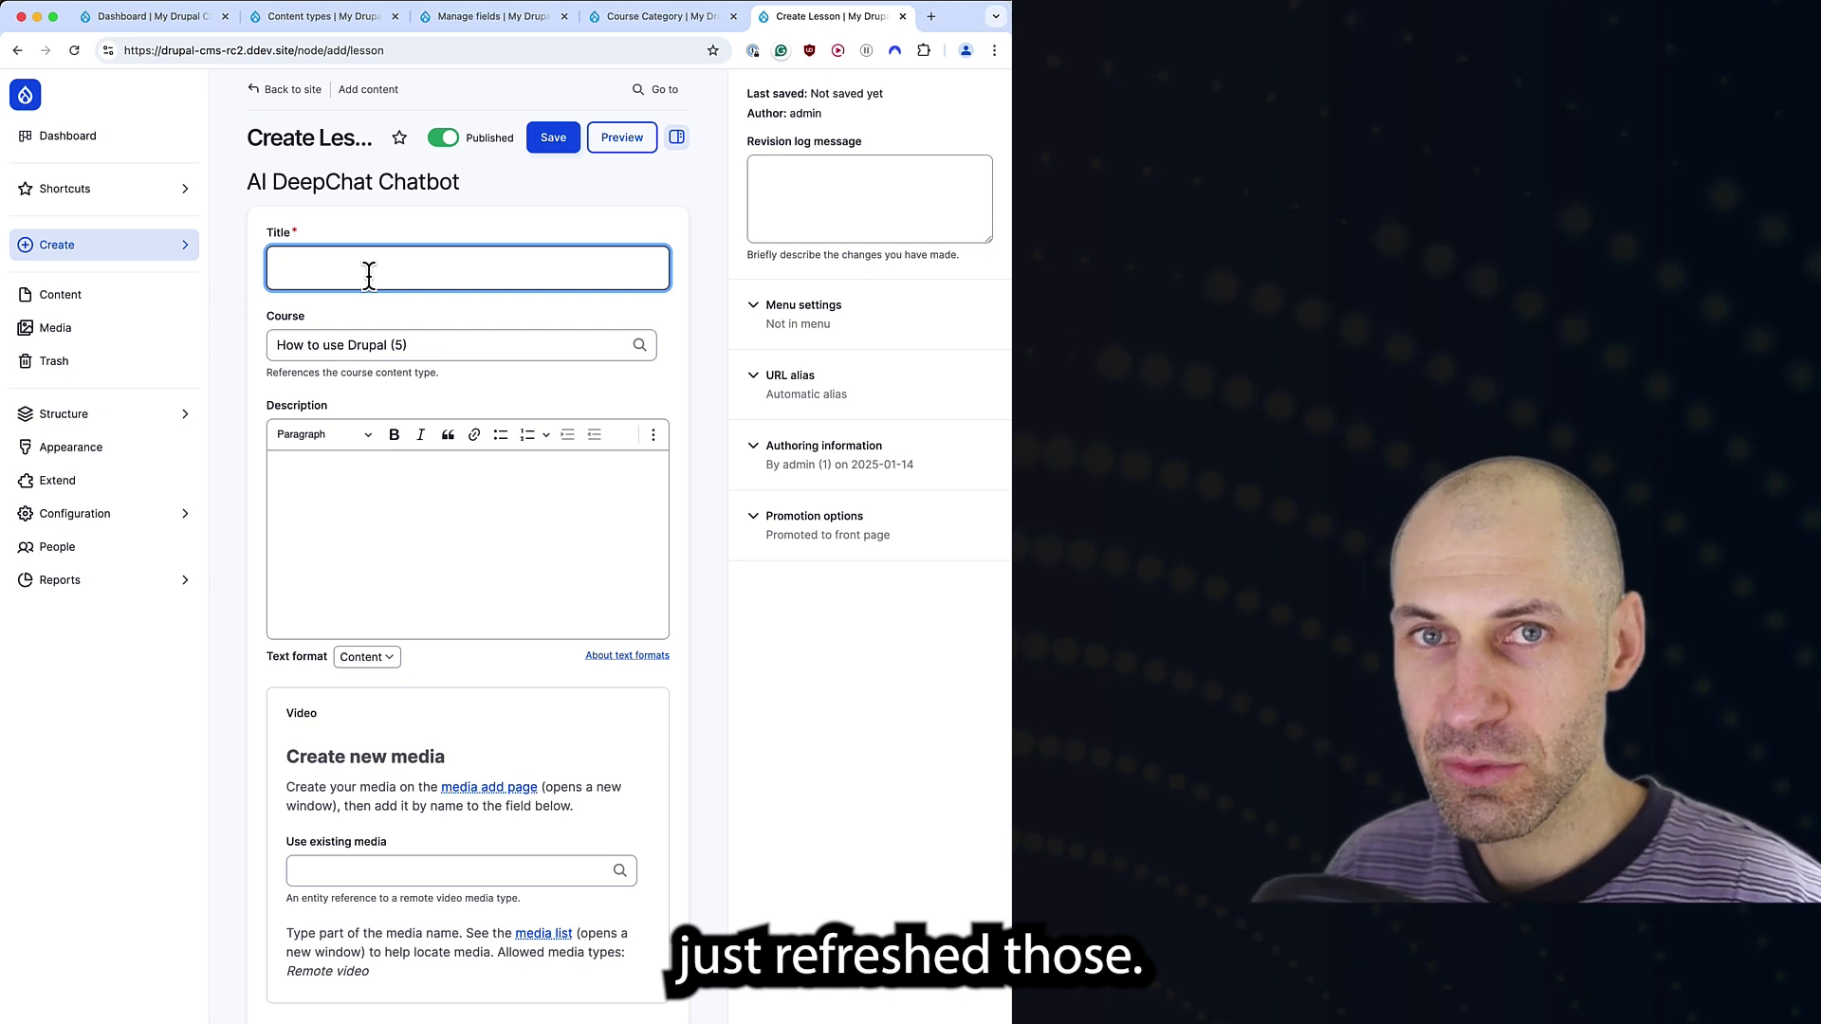
type("H")
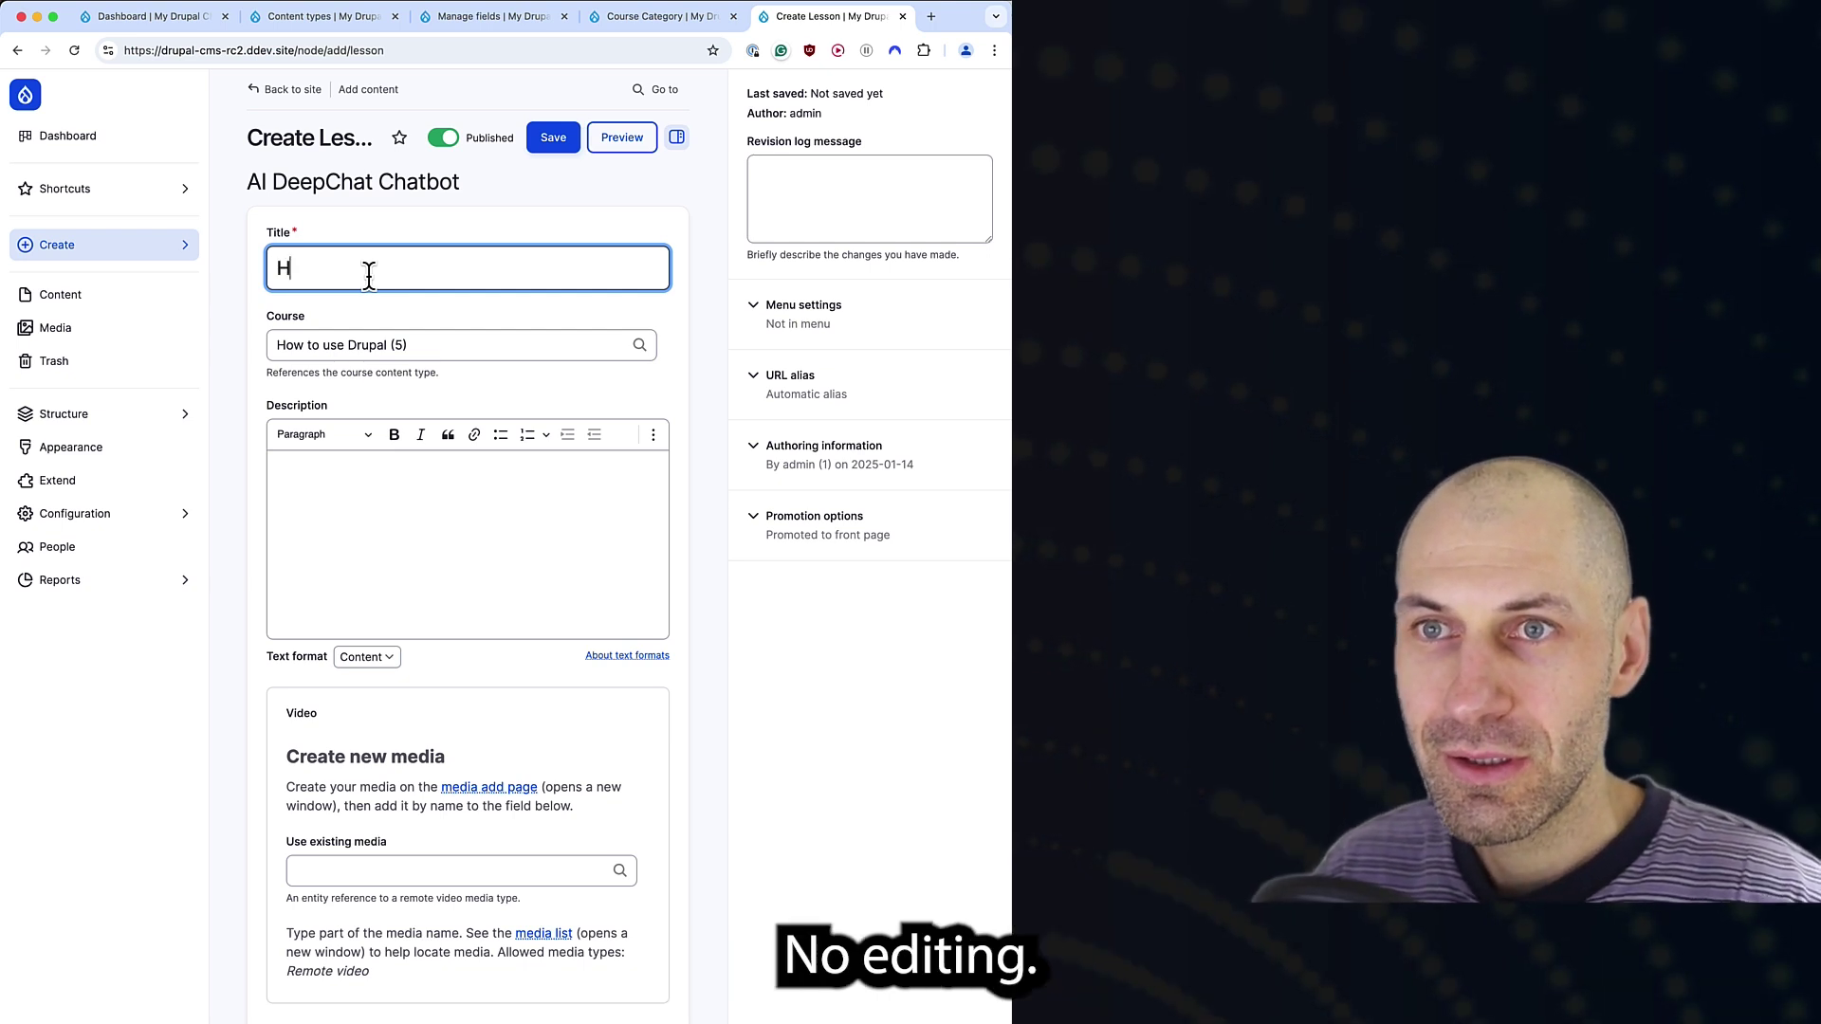
type("ow to install Drupal")
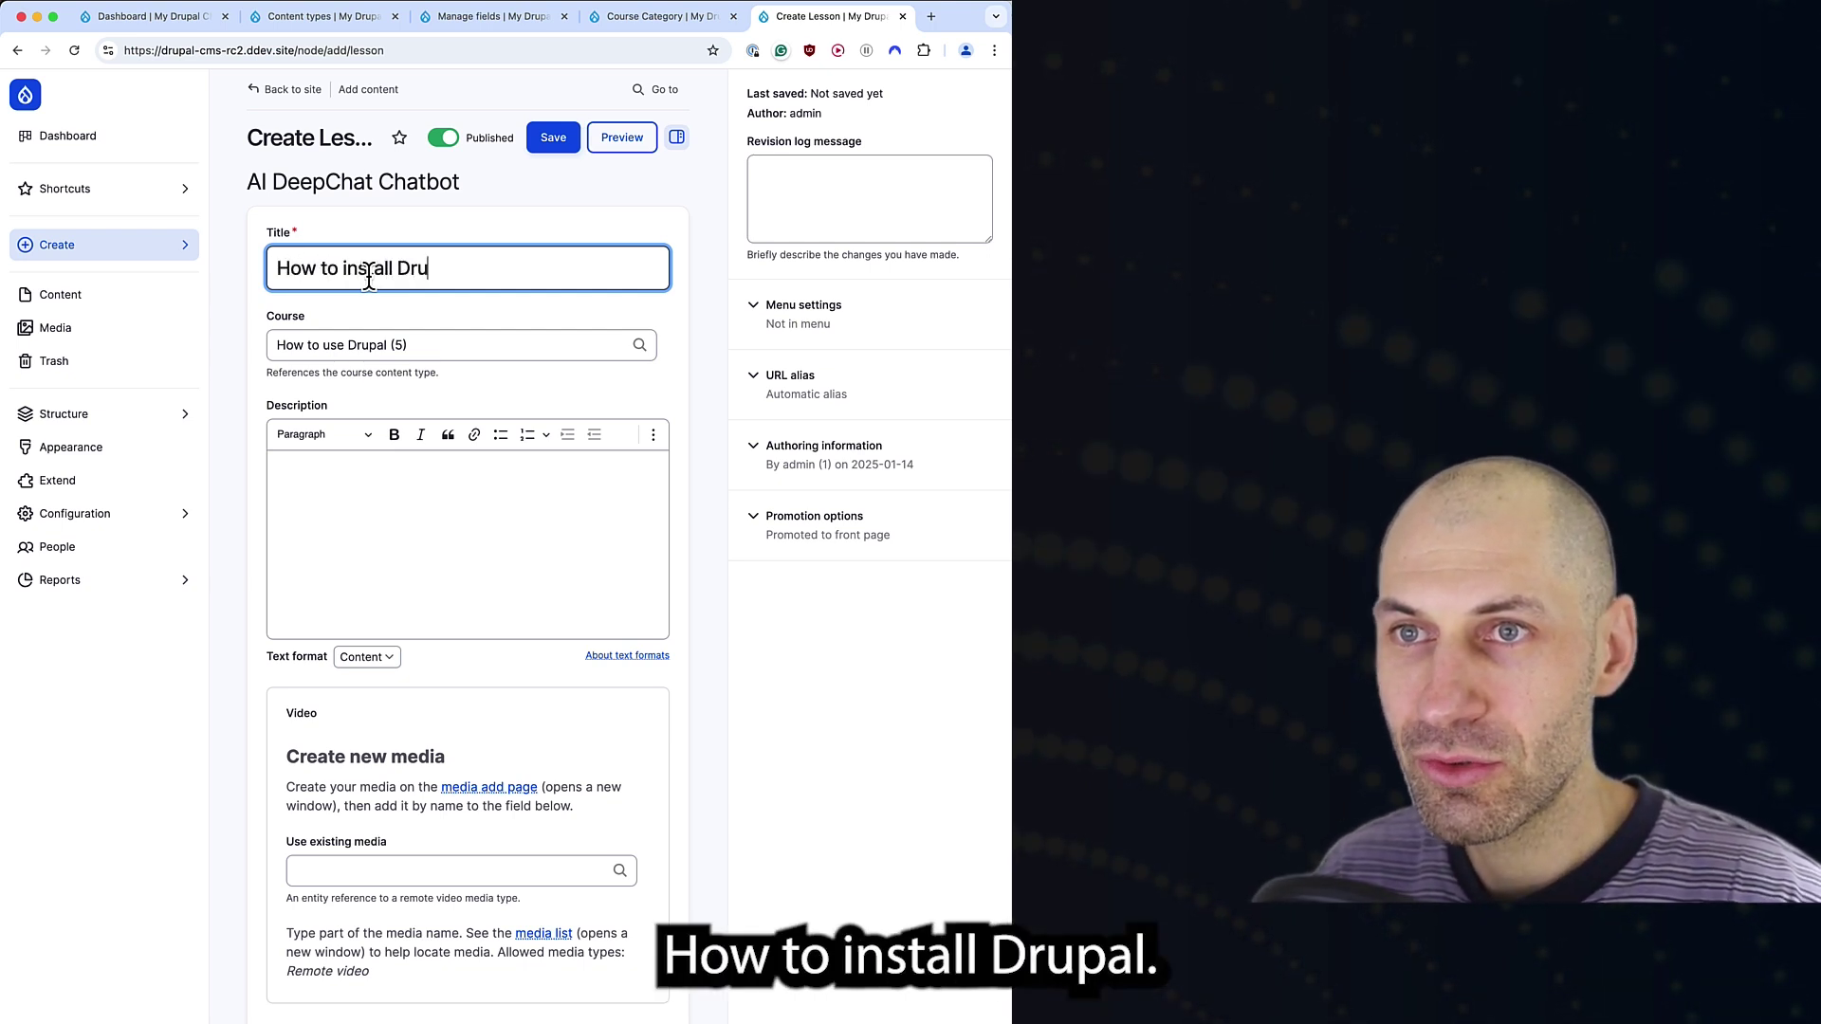
Inspect the Description and Video fields, highlighting the video's Create new media instructions.
left_click(384, 534)
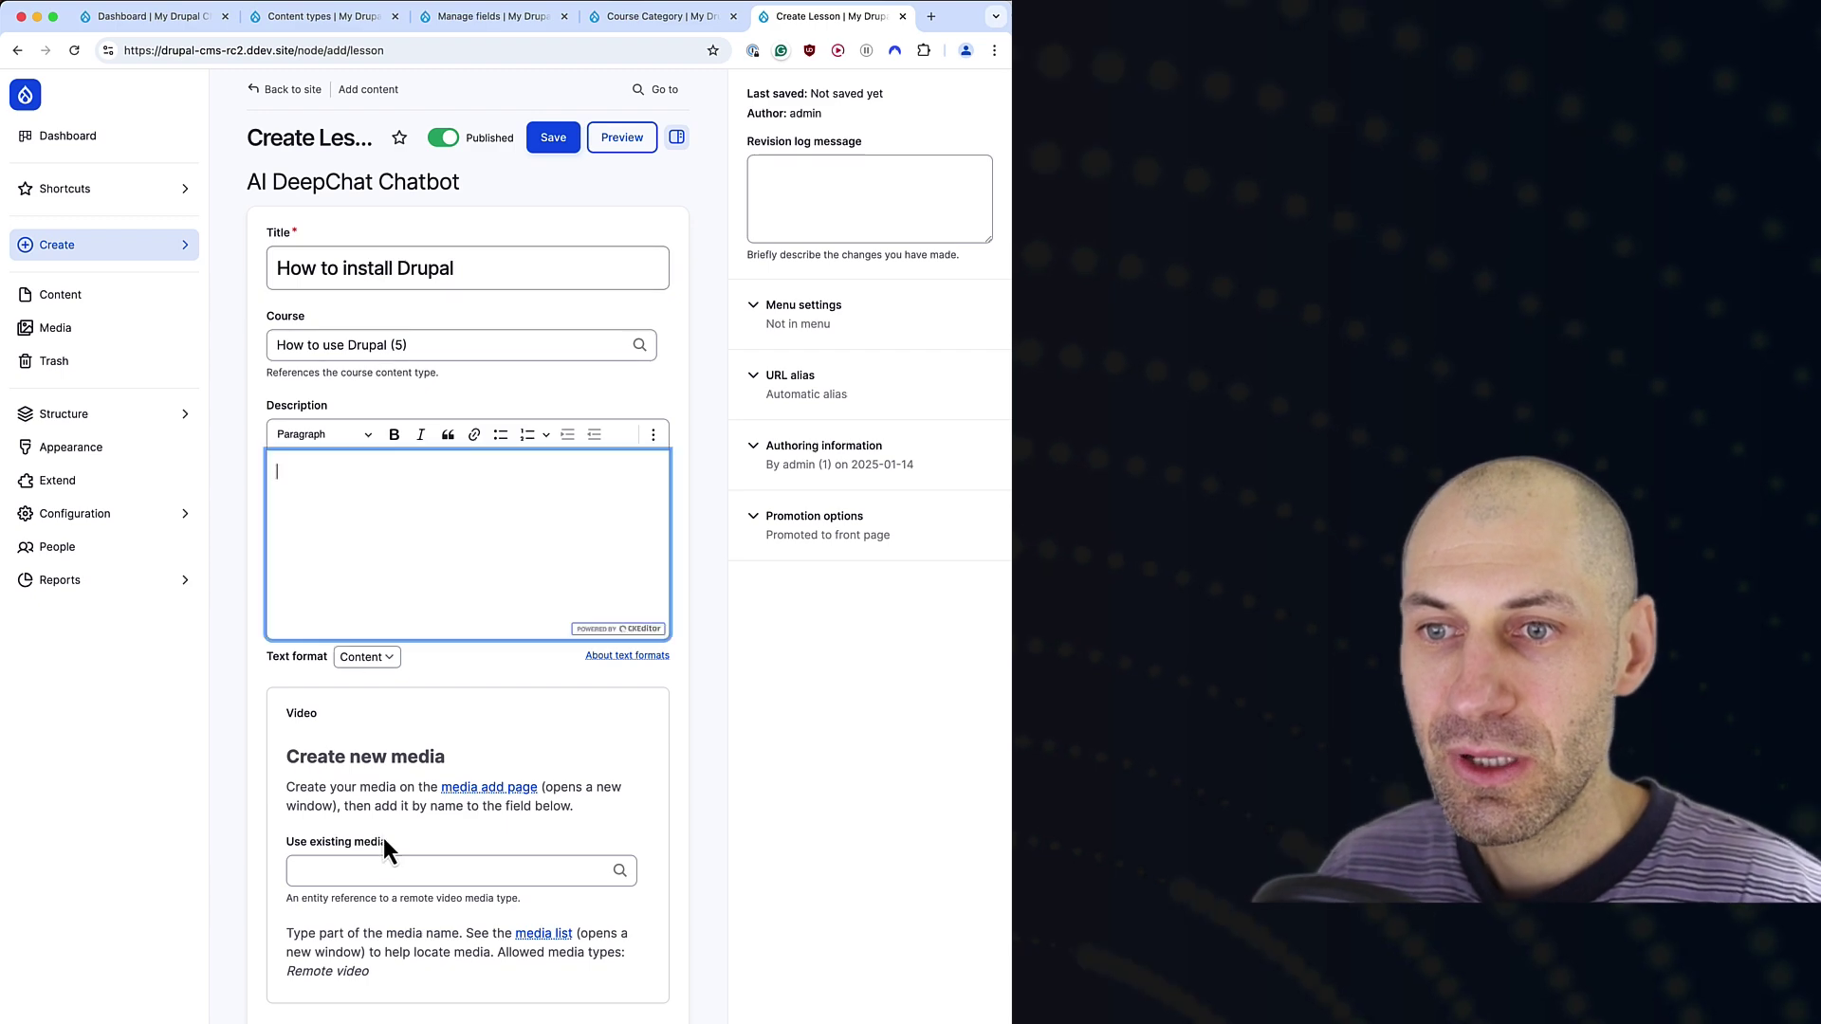
left_click(387, 842)
mouse_move(387, 842)
left_mouse_down()
mouse_move(332, 759)
mouse_move(268, 750)
mouse_move(315, 725)
mouse_move(386, 859)
left_mouse_up()
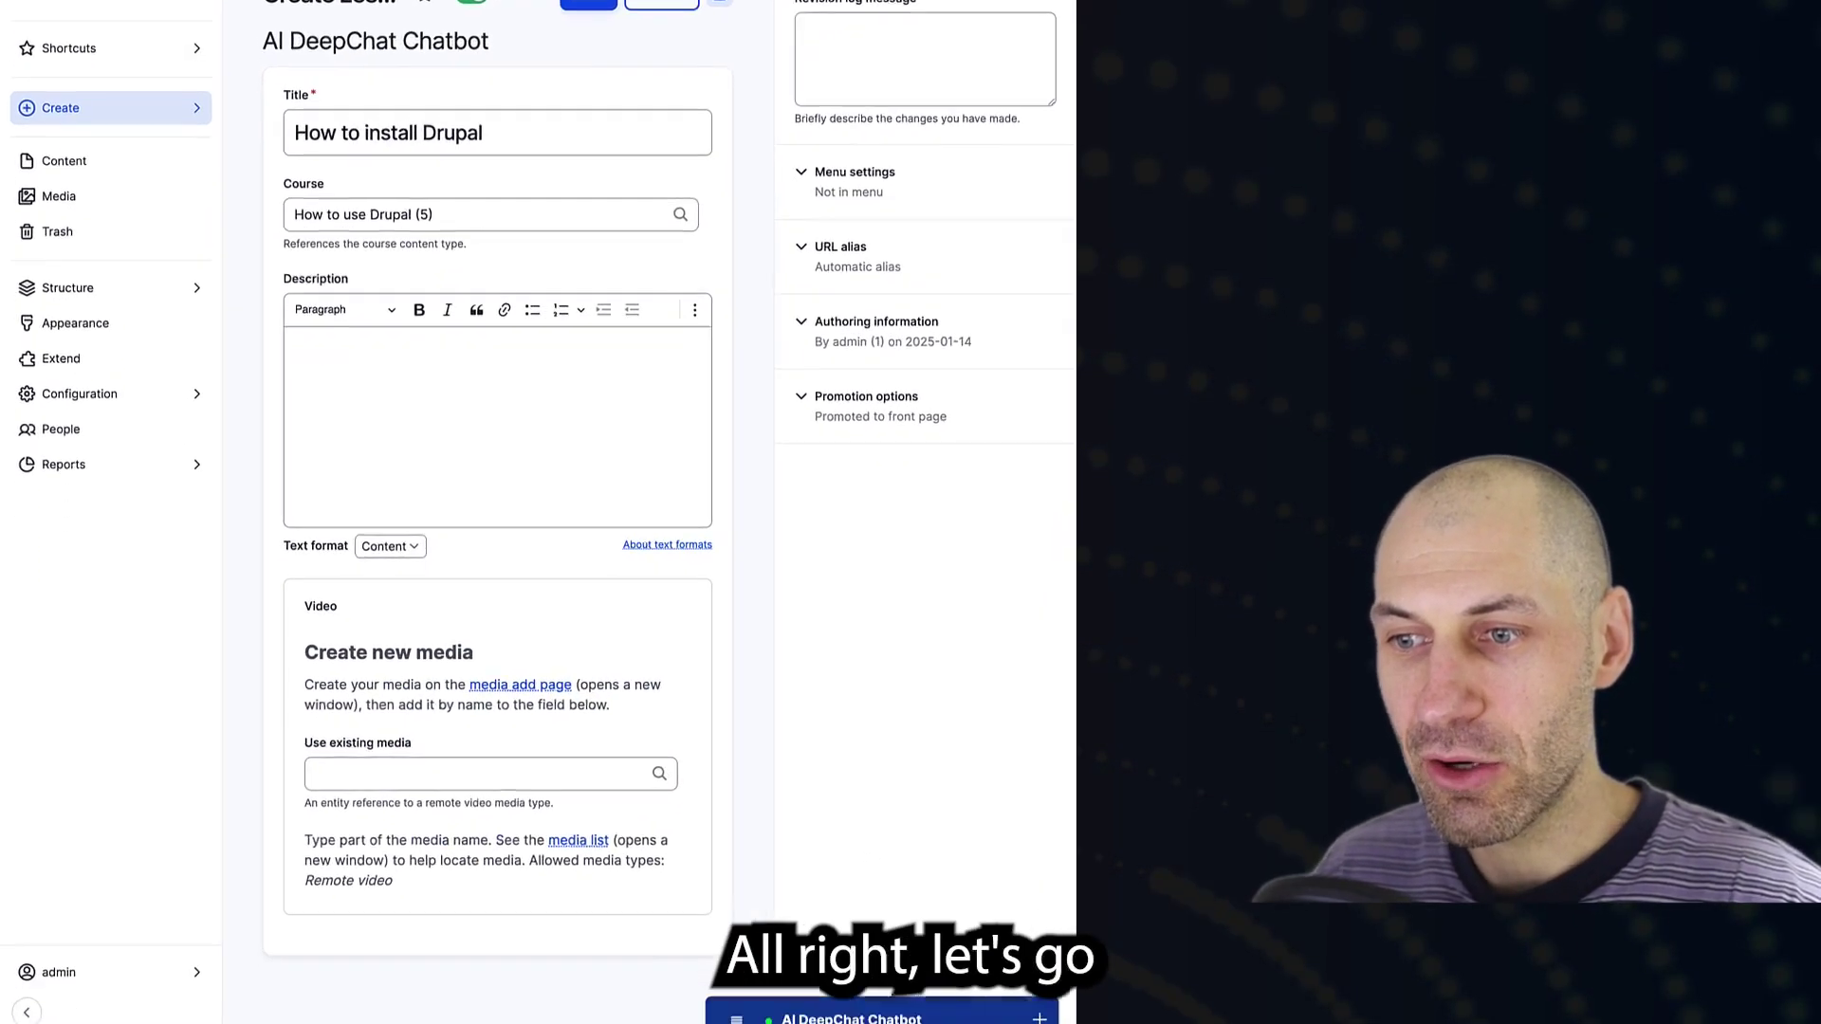
Dictate and send a chatbot request to use the media library widget on the Lesson video field.
left_click(821, 1014)
left_click(826, 985)
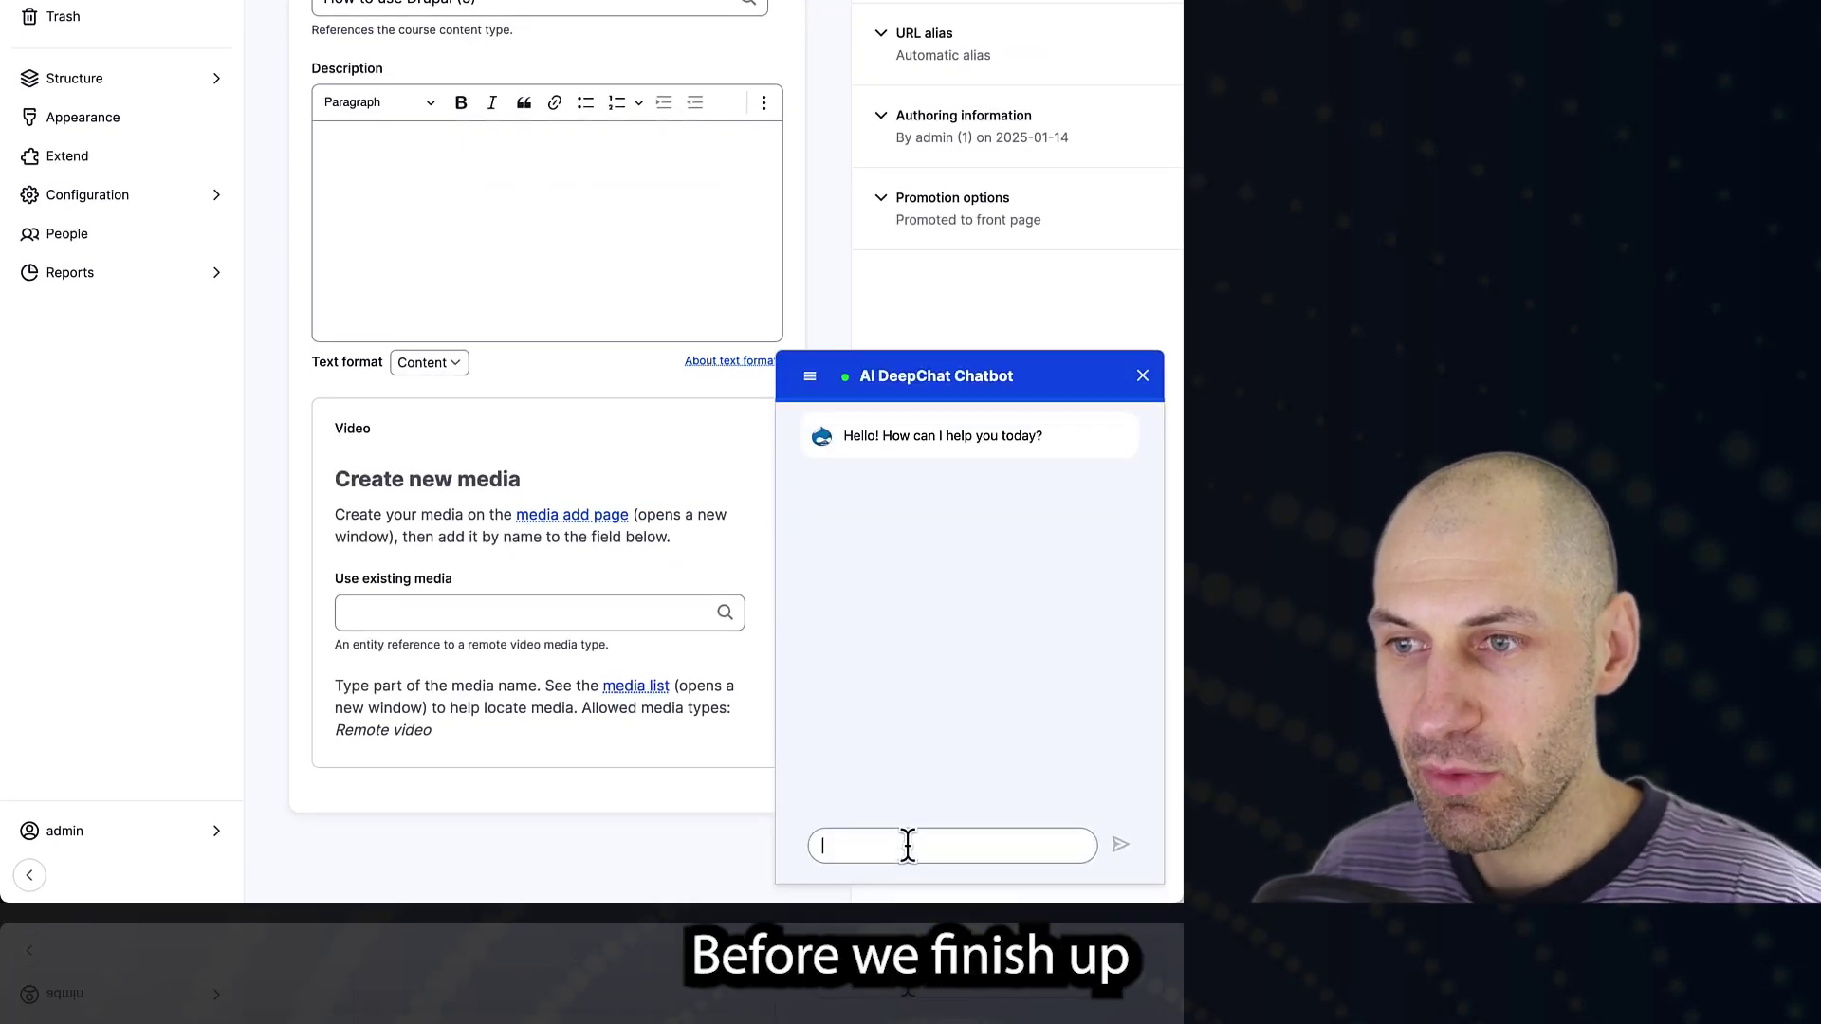
left_click(913, 844)
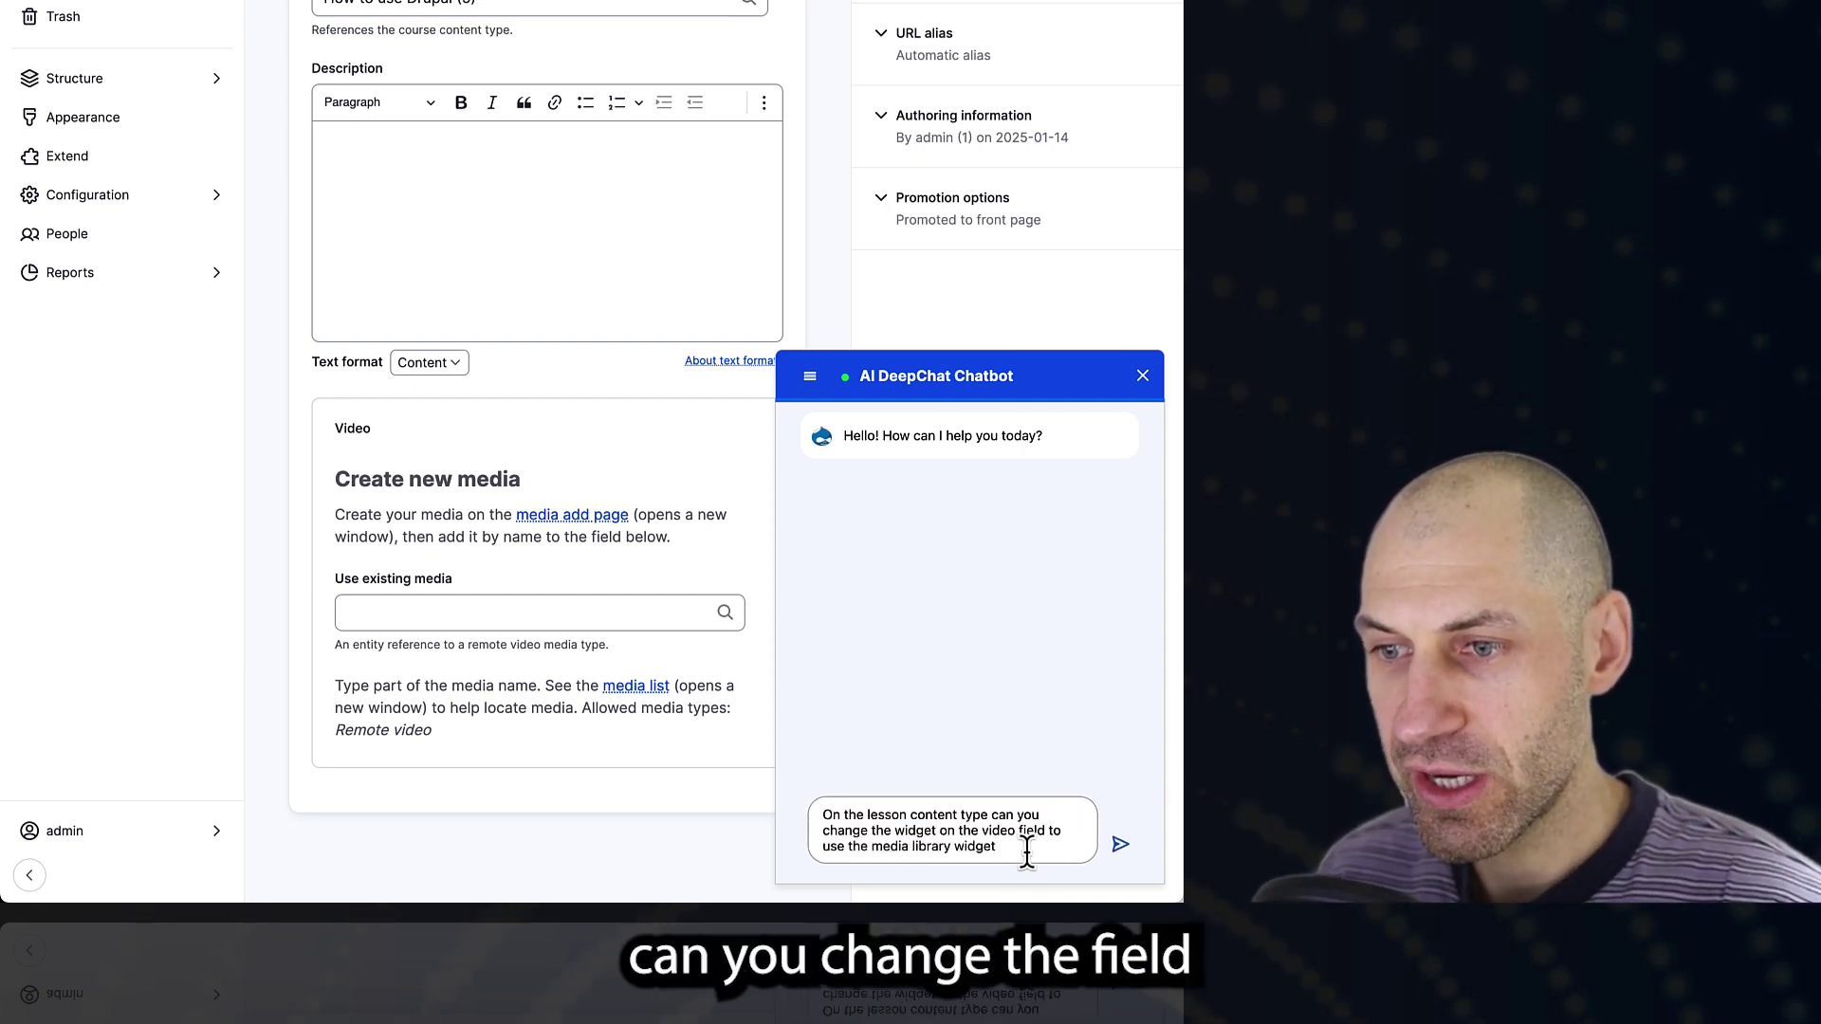
left_click(896, 831)
type("field")
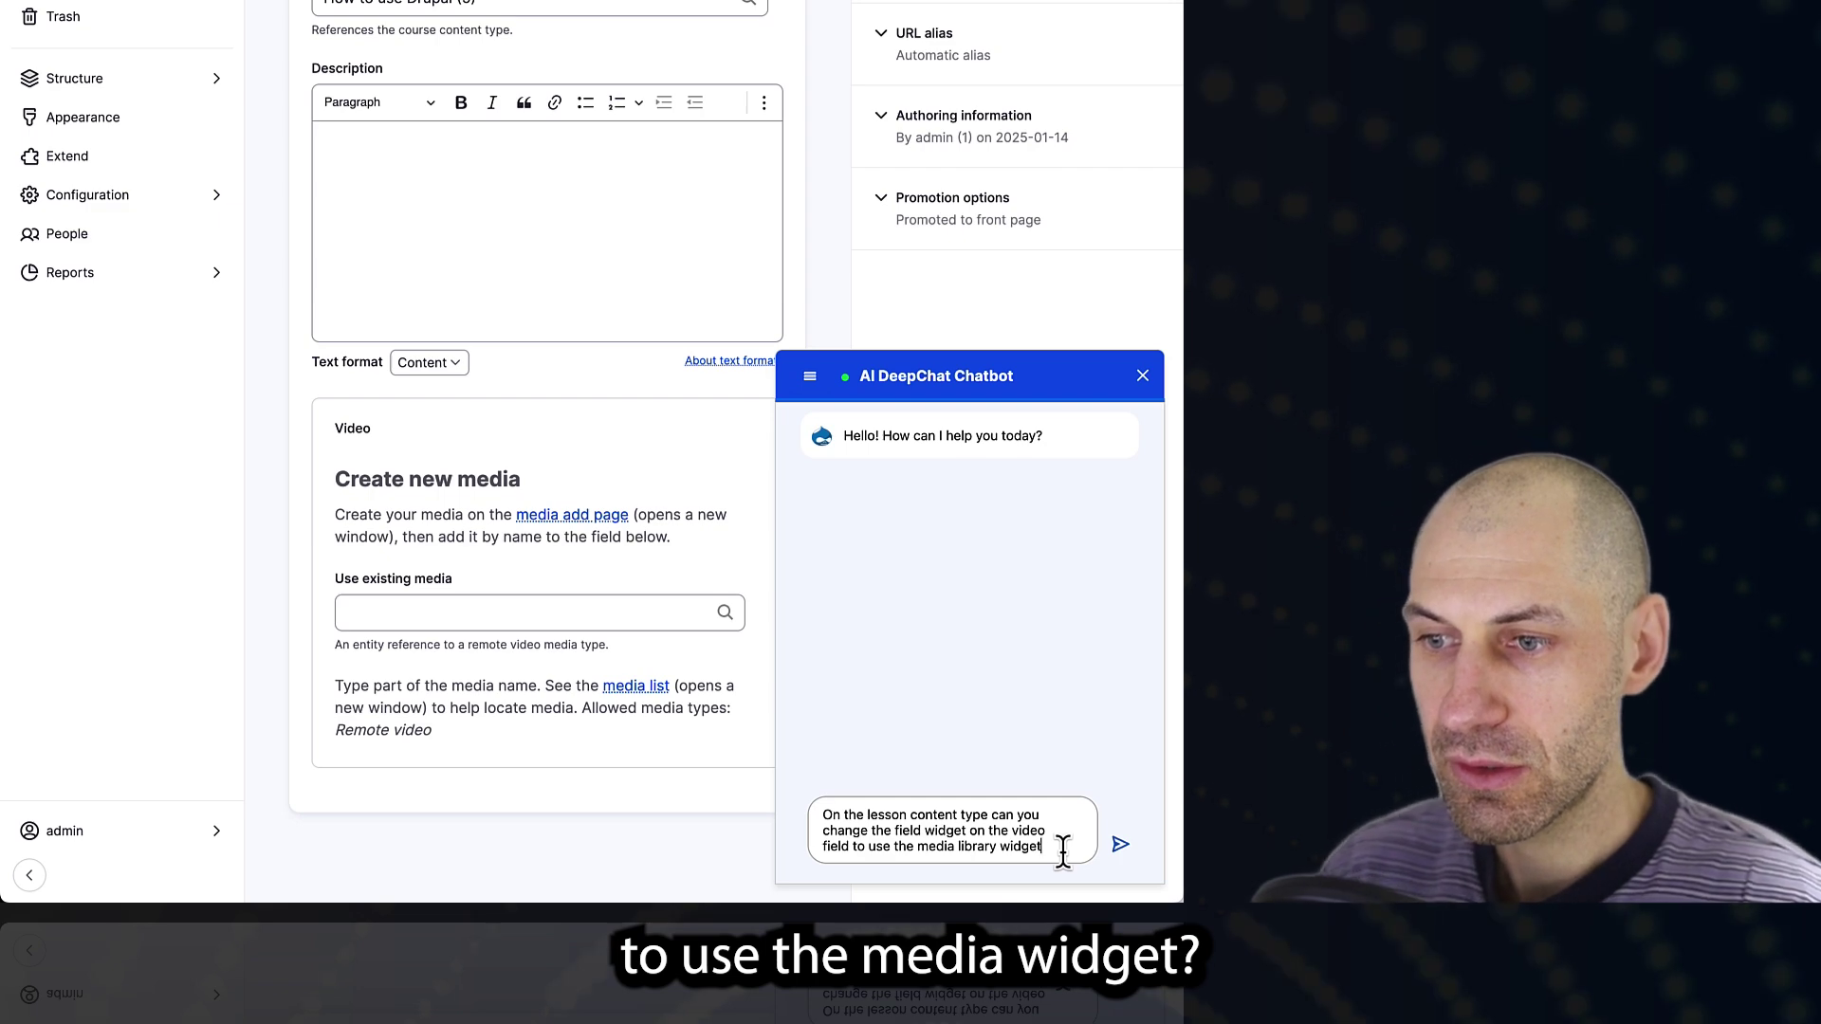
key("Return")
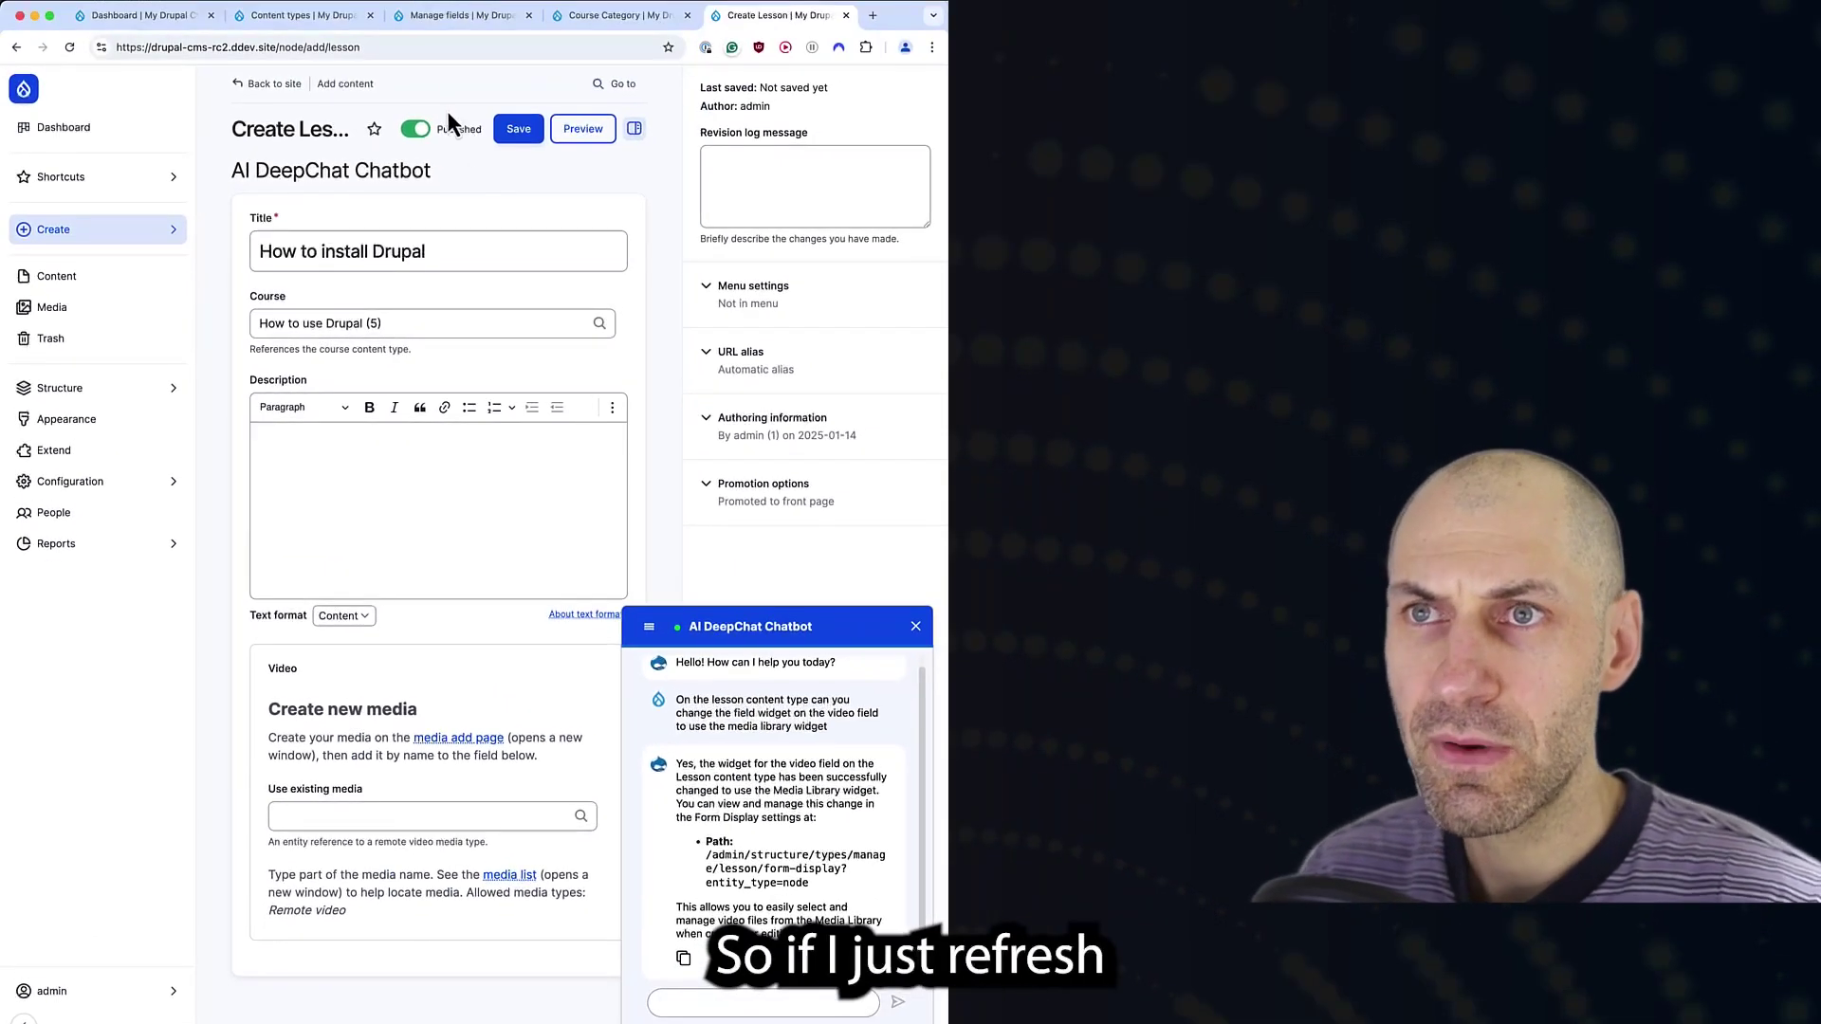
Reload the lesson form, dismiss the chatbot, and open then close the Video field's Add media dialog.
left_click(437, 34)
key("Return")
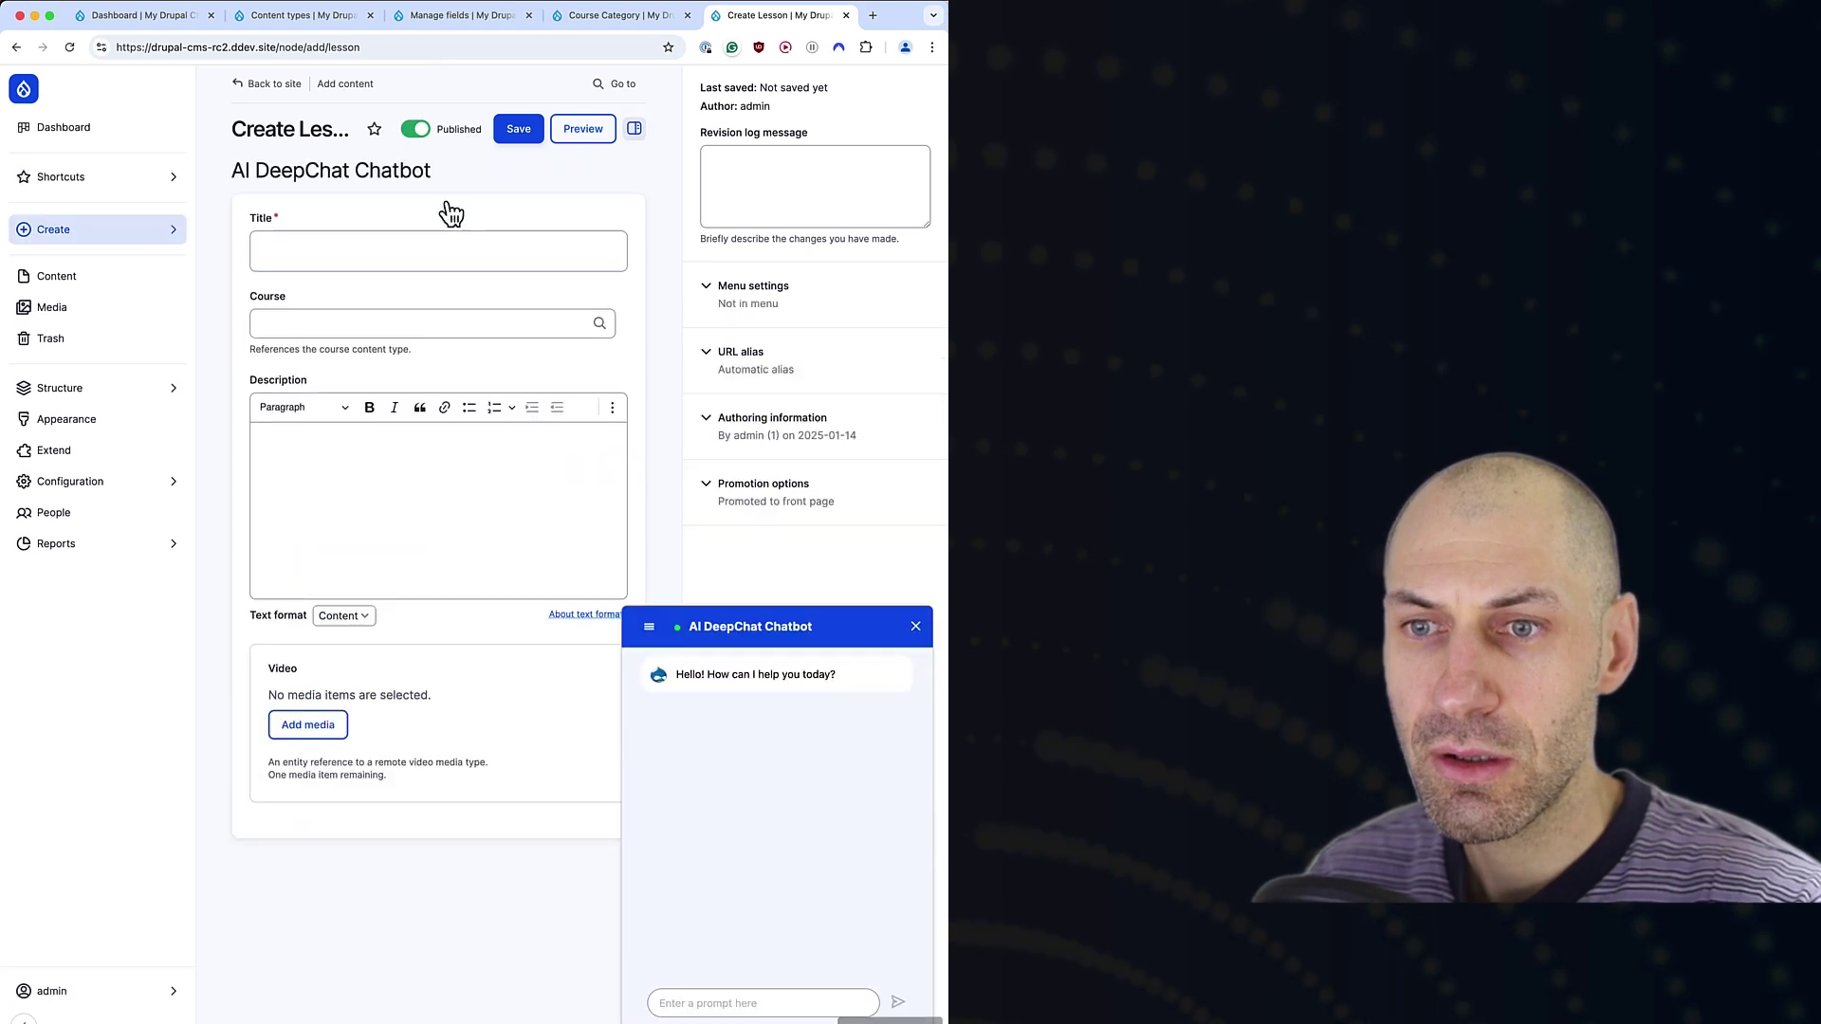
left_click(916, 627)
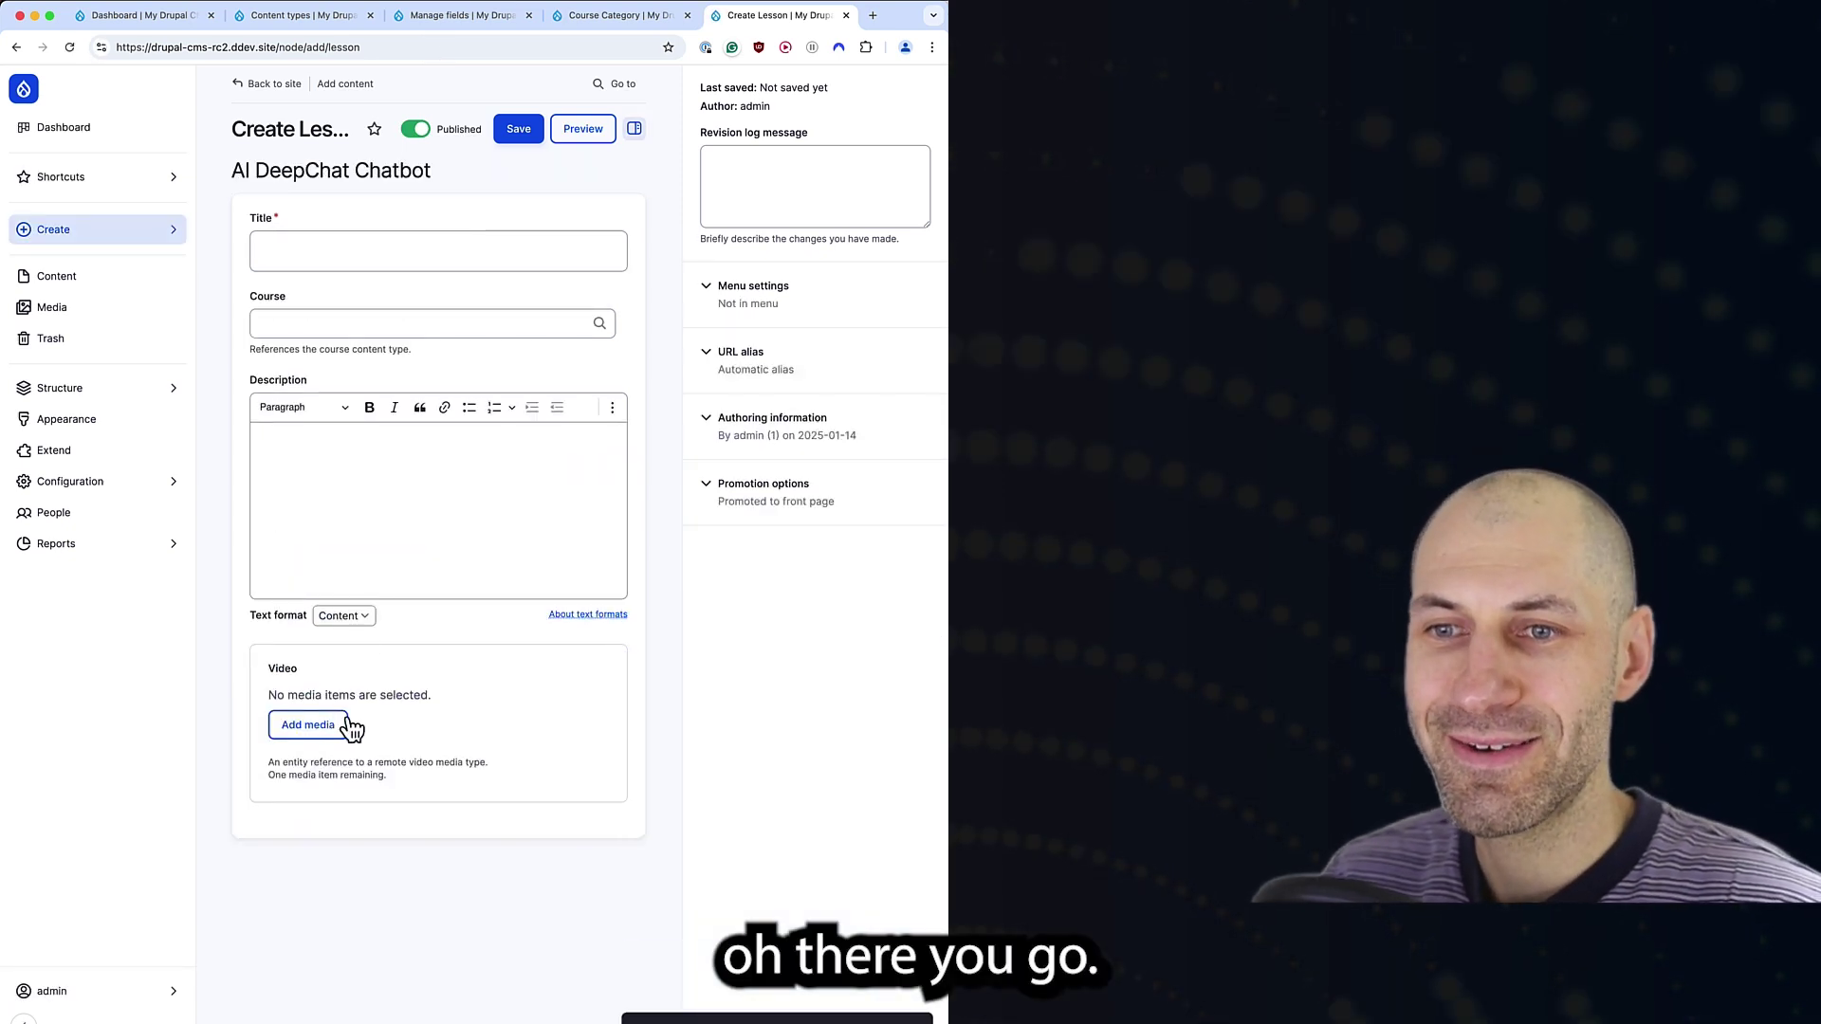
left_click(313, 725)
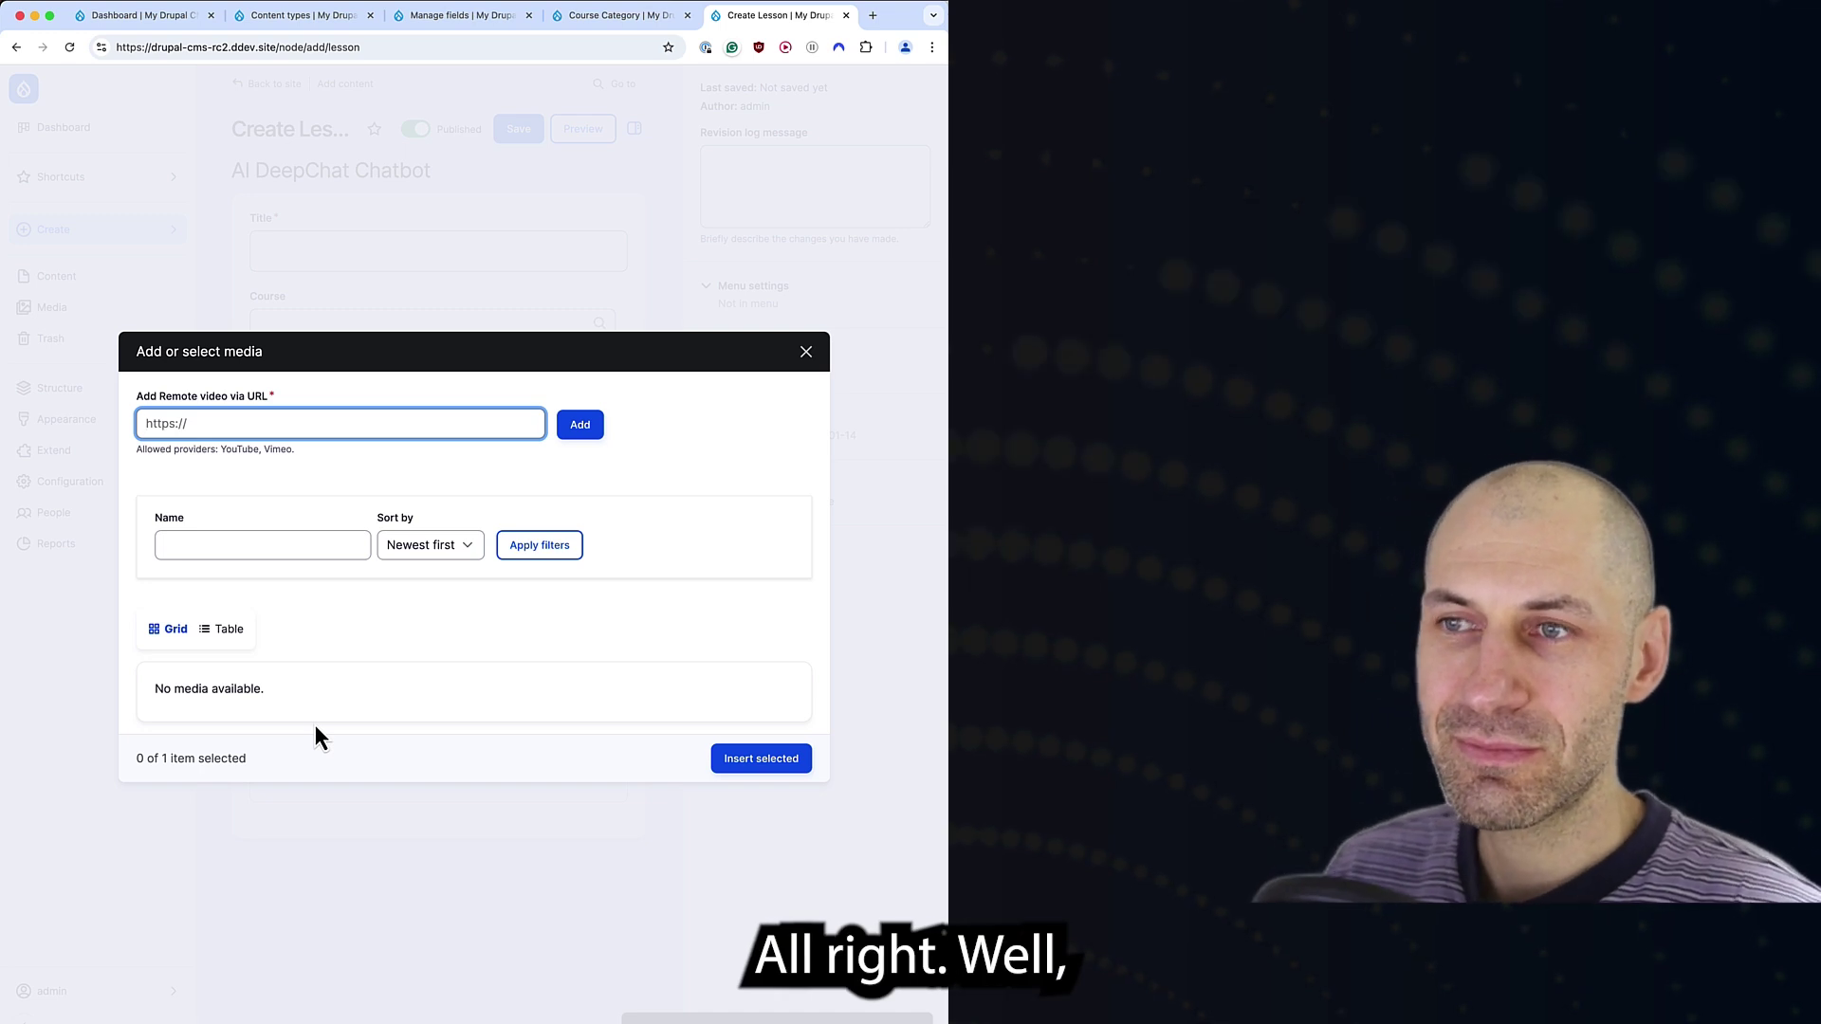
left_click(807, 354)
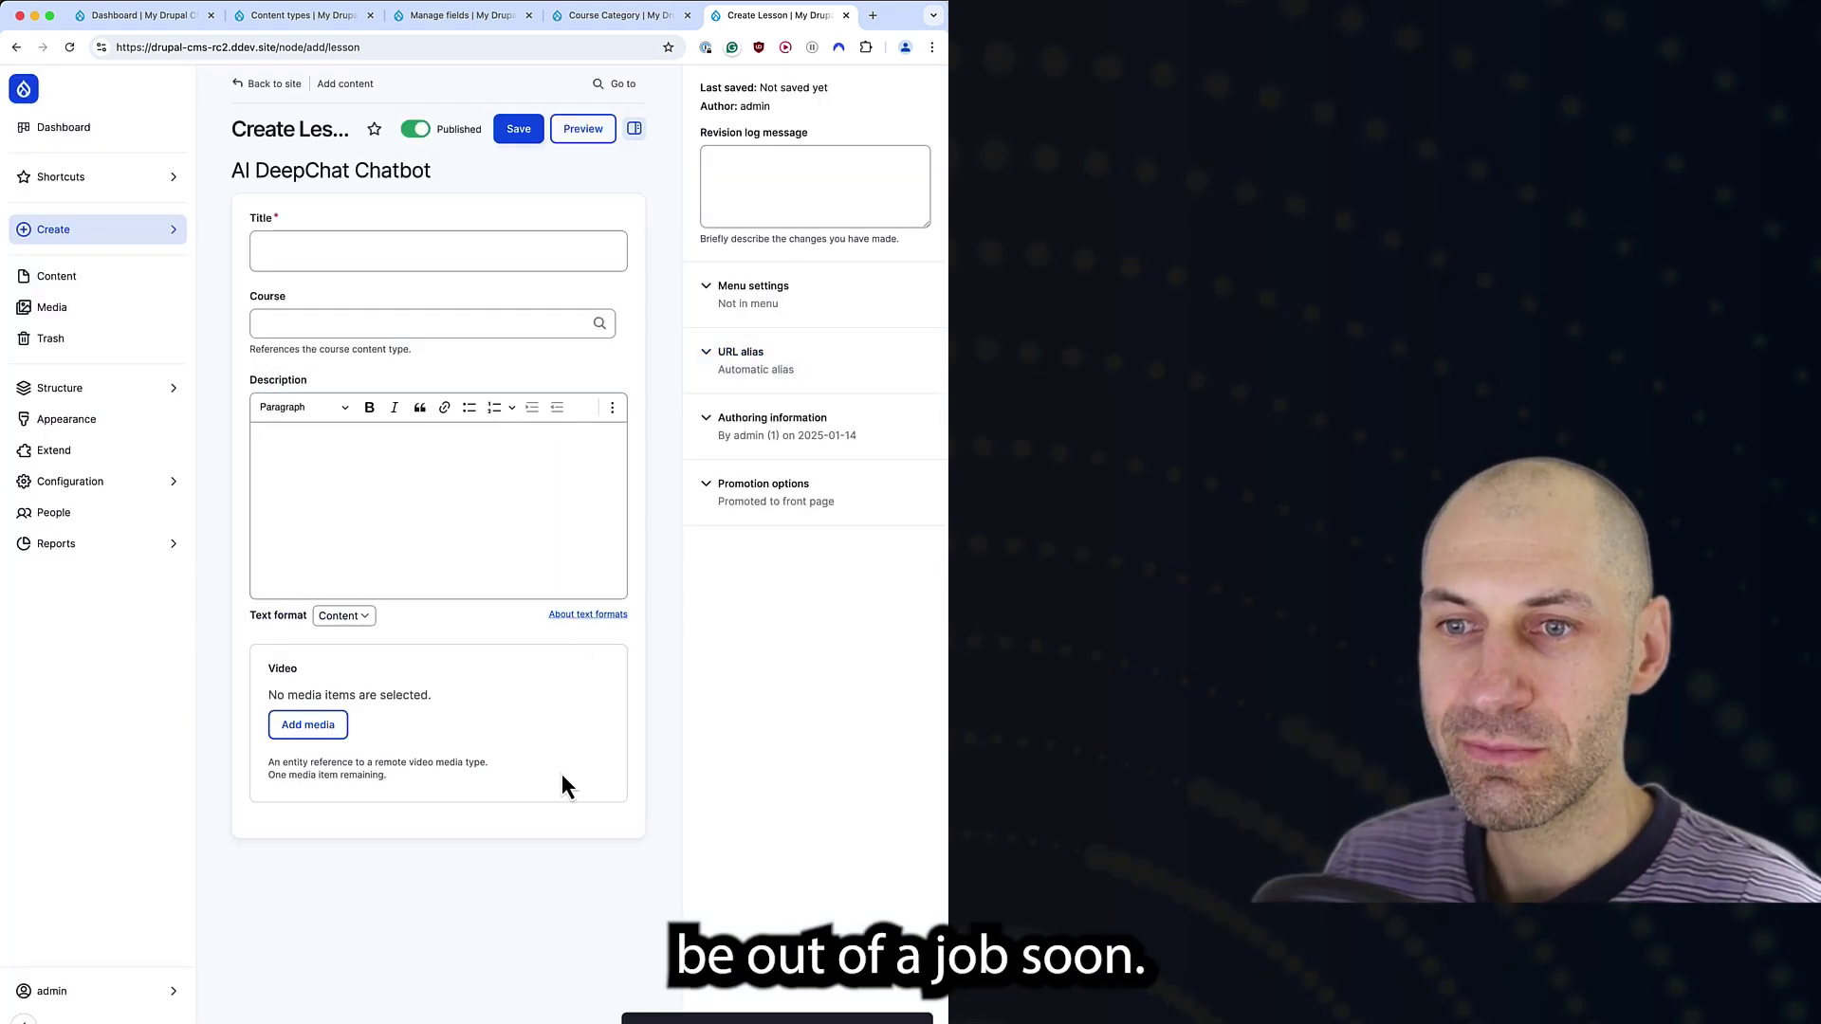